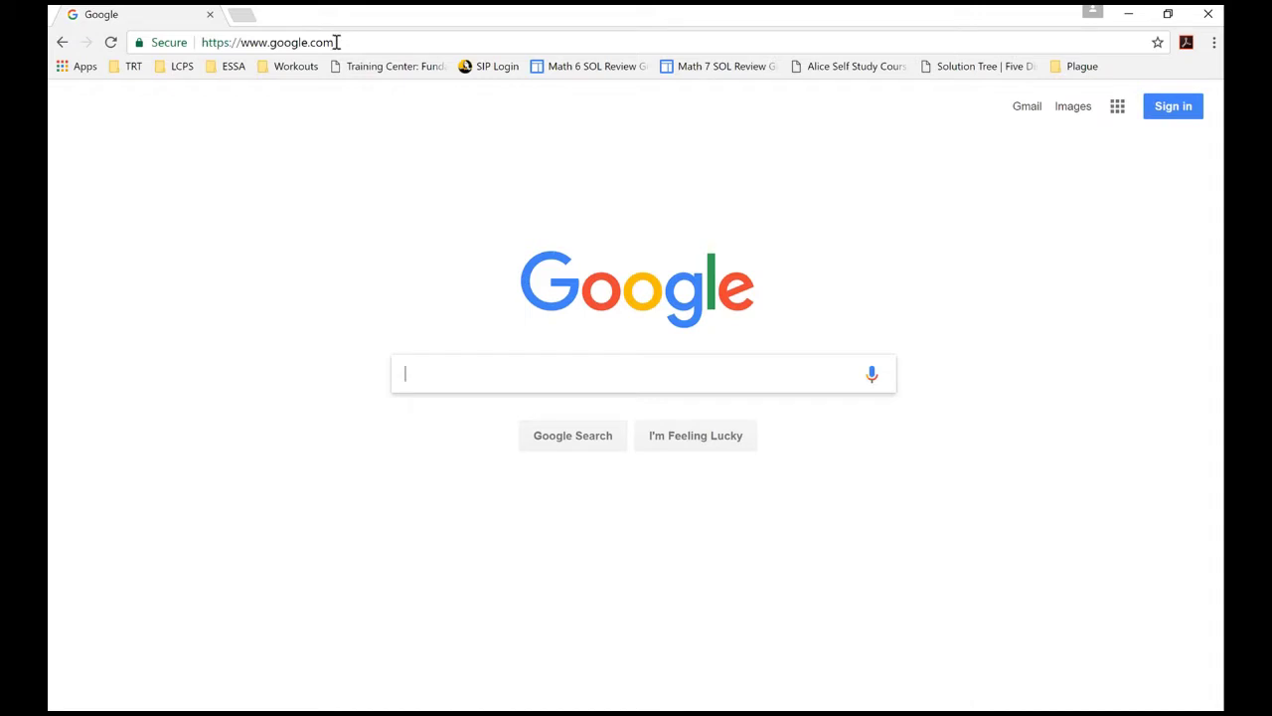
# - Sign in to Google with the university (su.edu) account, using its already filled-in password
pyautogui.click(337, 41)
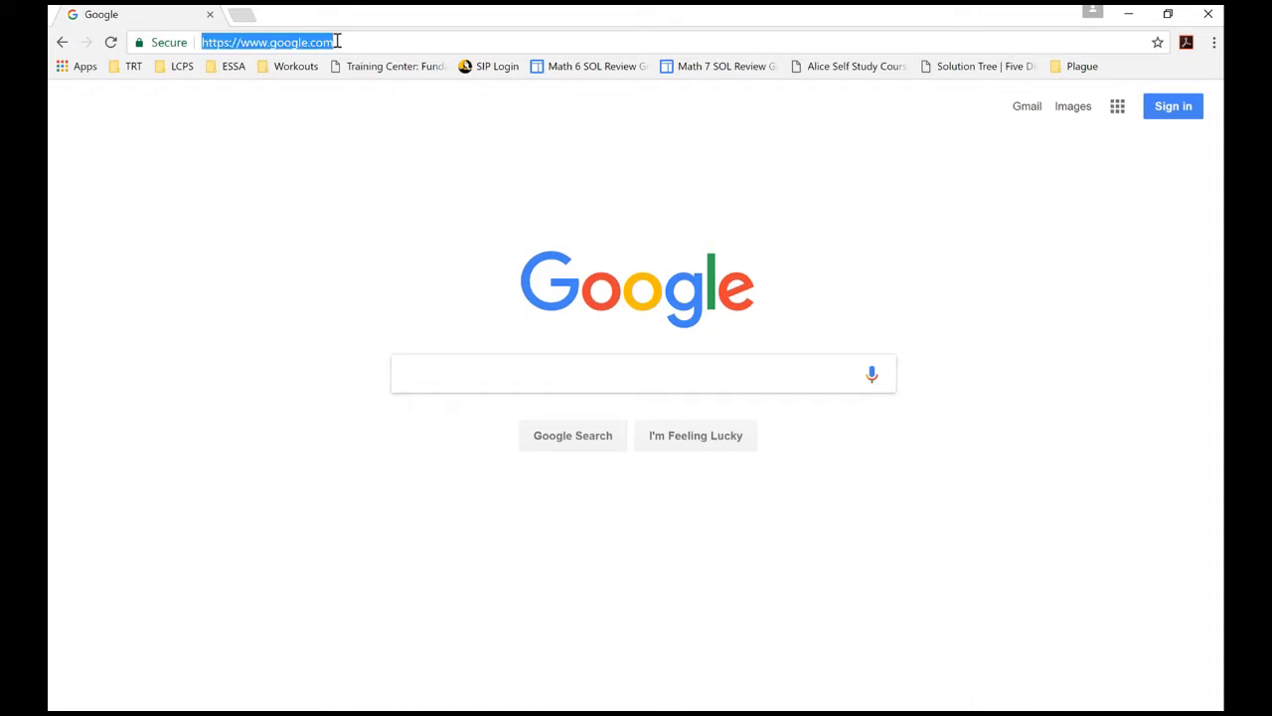
pyautogui.click(1172, 111)
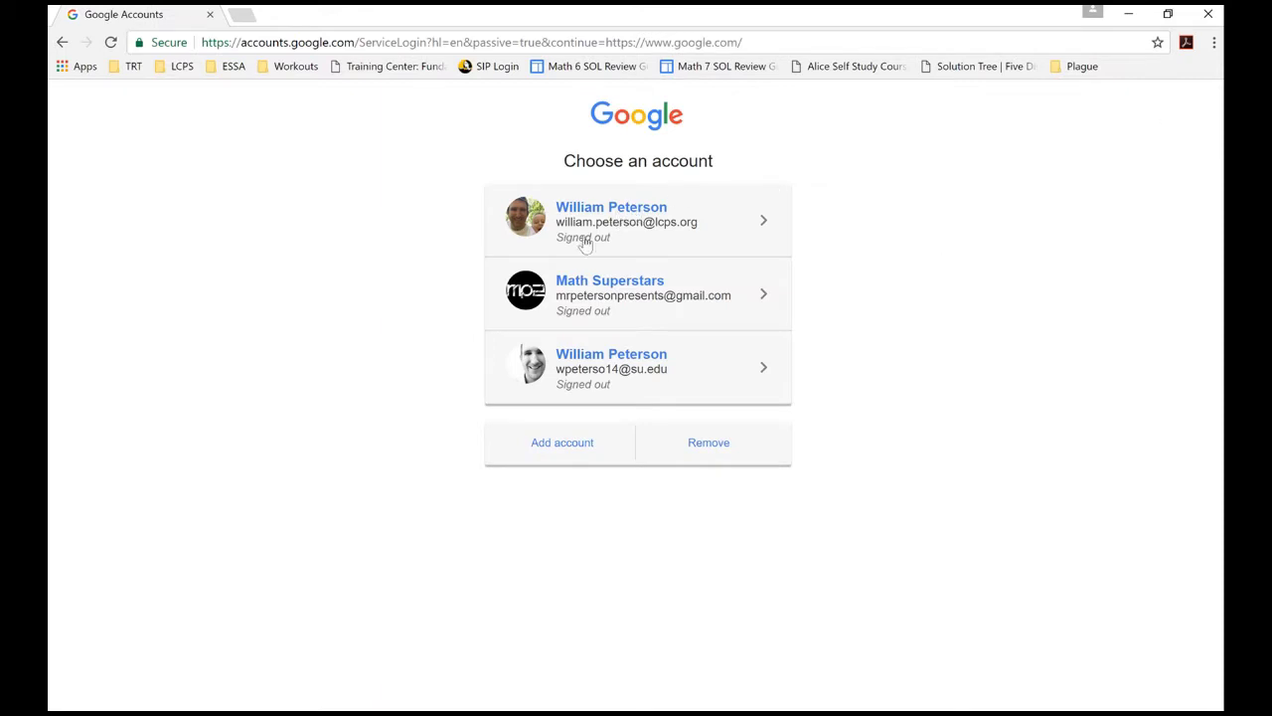
pyautogui.click(634, 374)
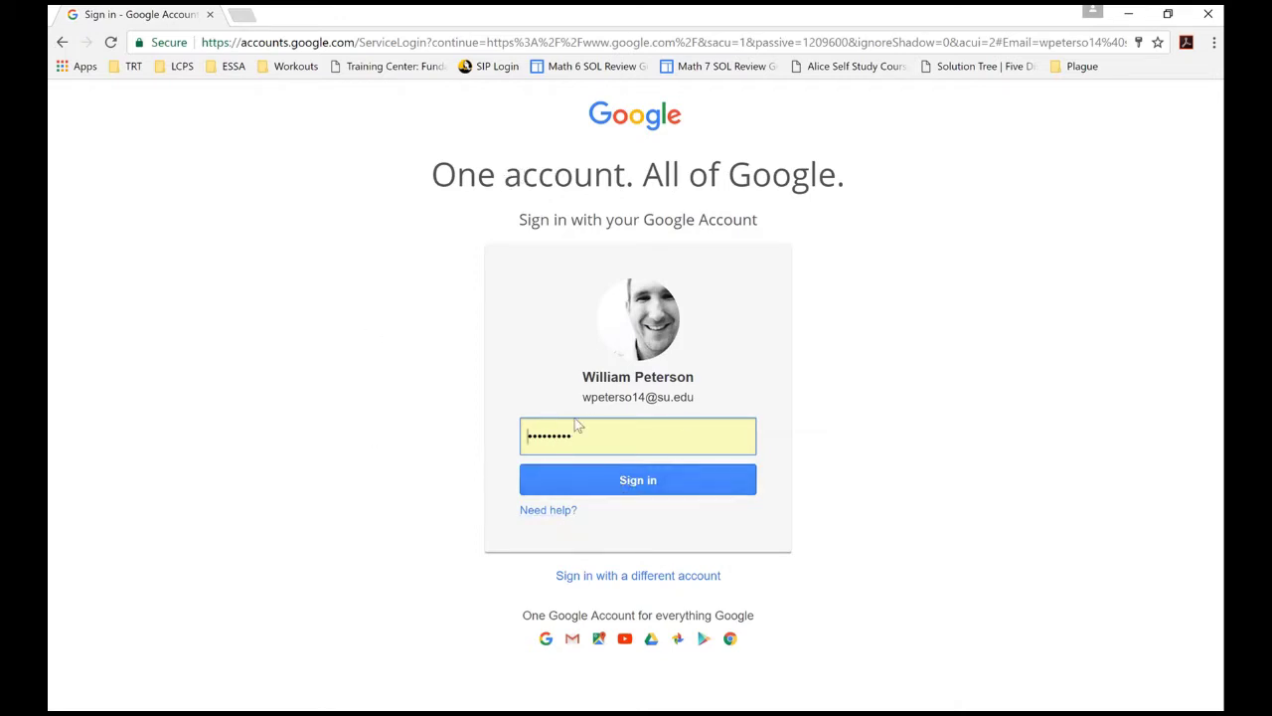
pyautogui.click(663, 487)
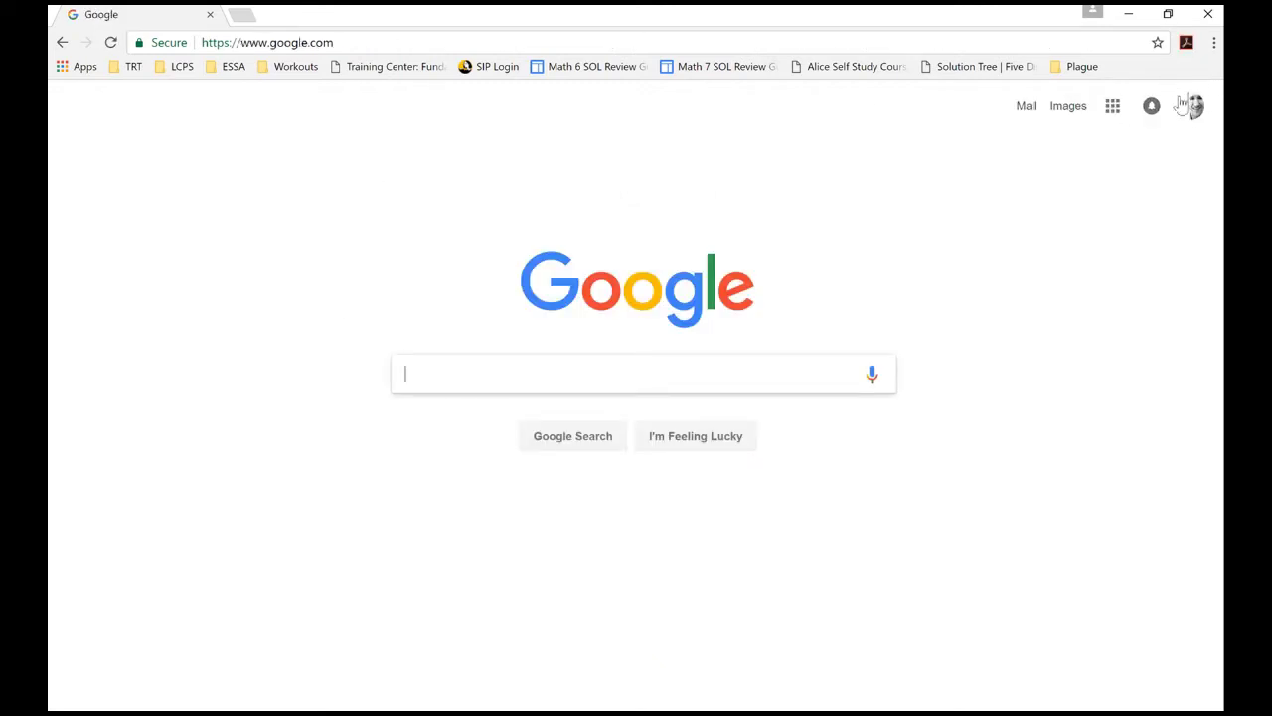
# - Go to sites.google.com
pyautogui.click(553, 41)
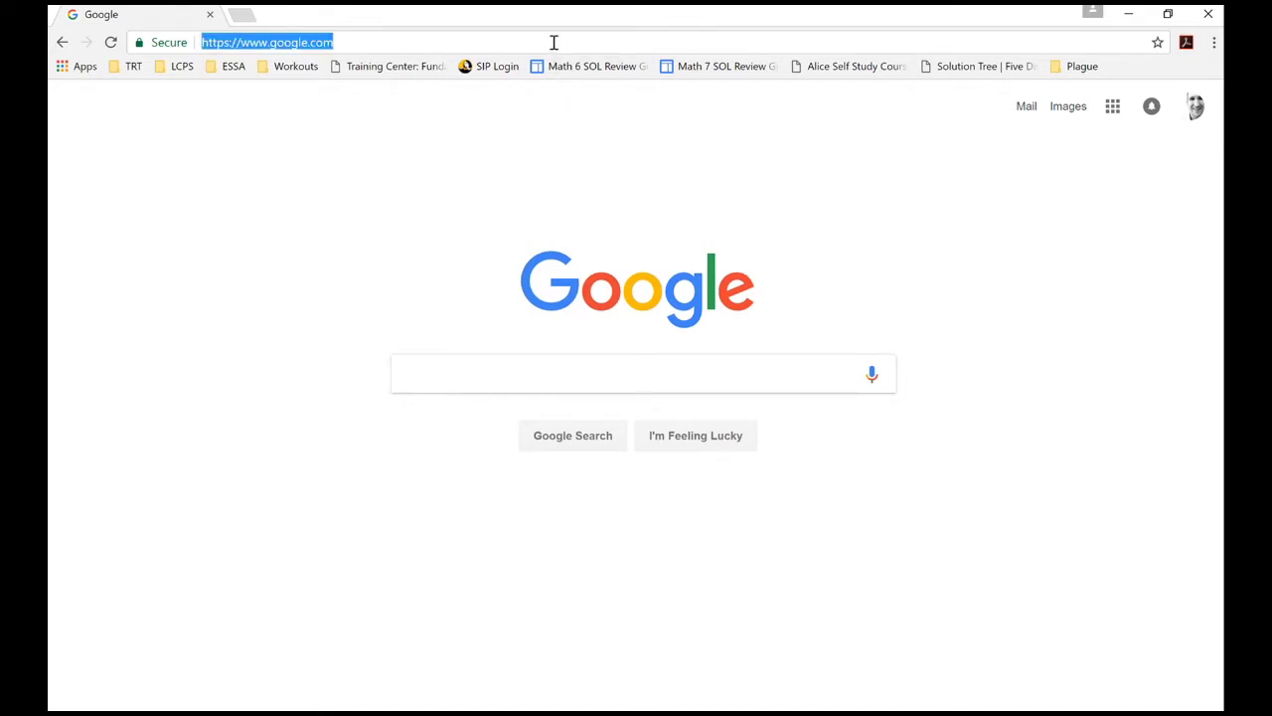
pyautogui.write('sites.google')
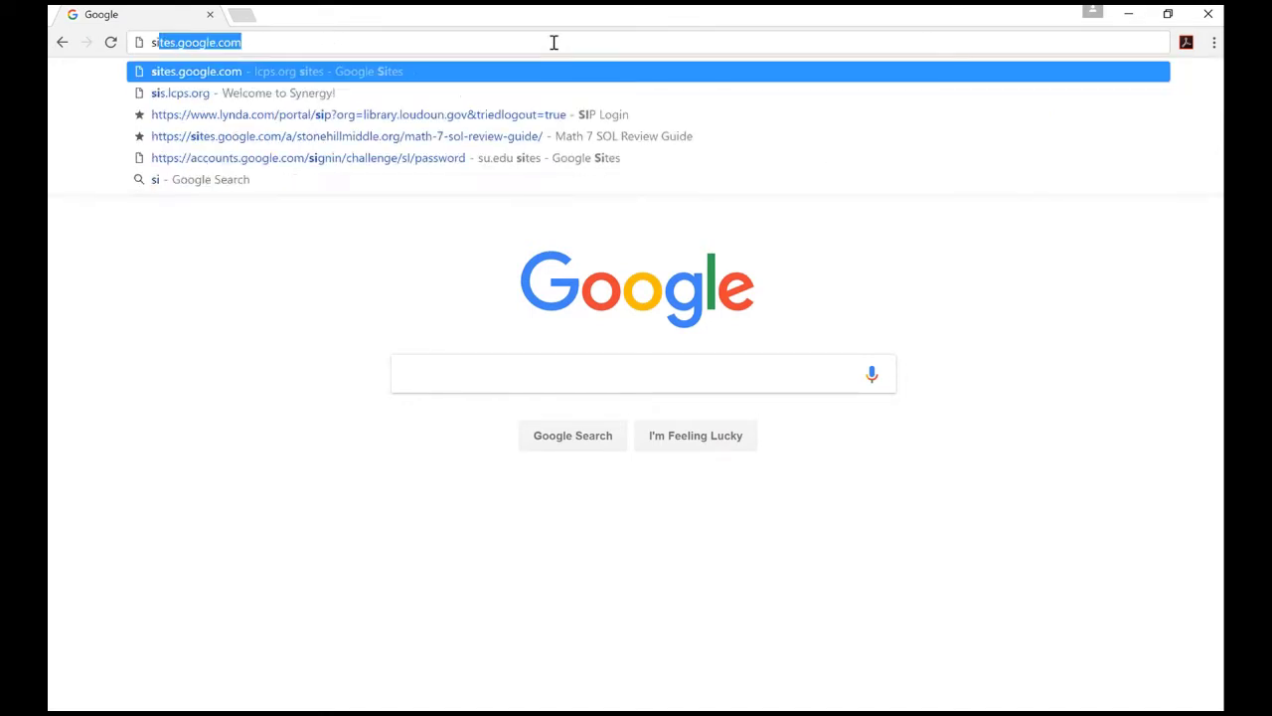
pyautogui.write('.com')
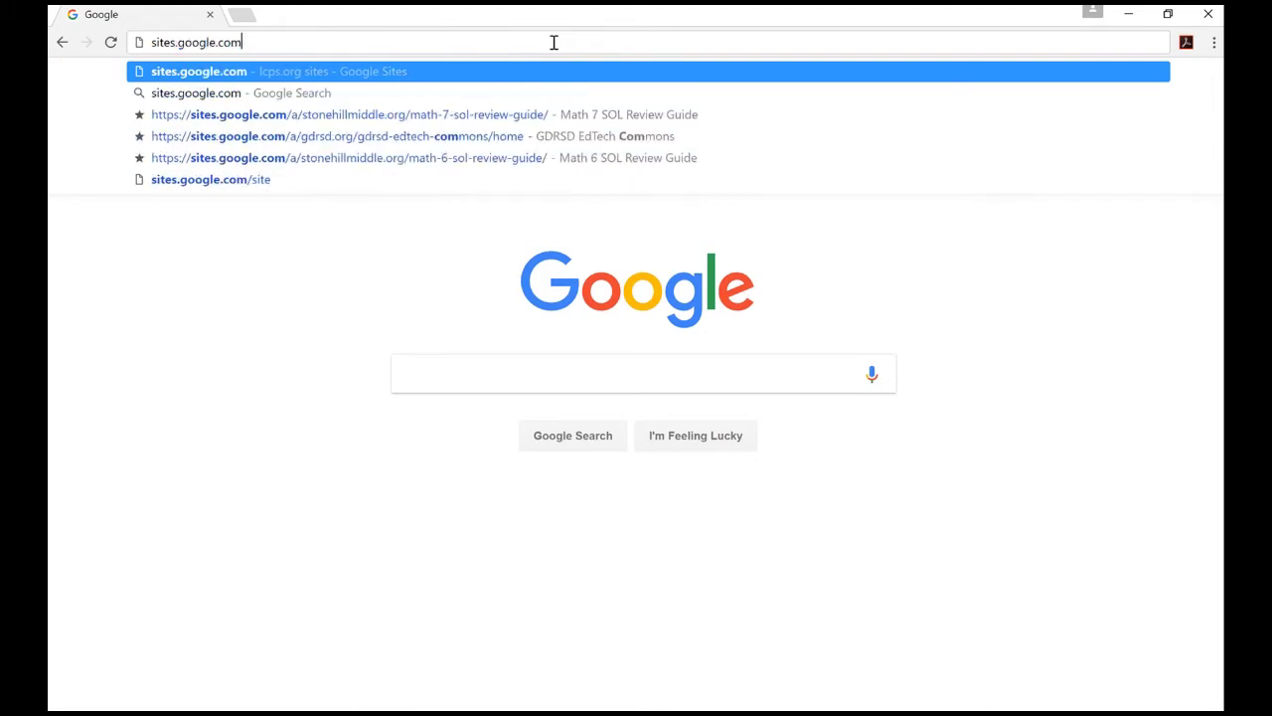
pyautogui.press('Return')
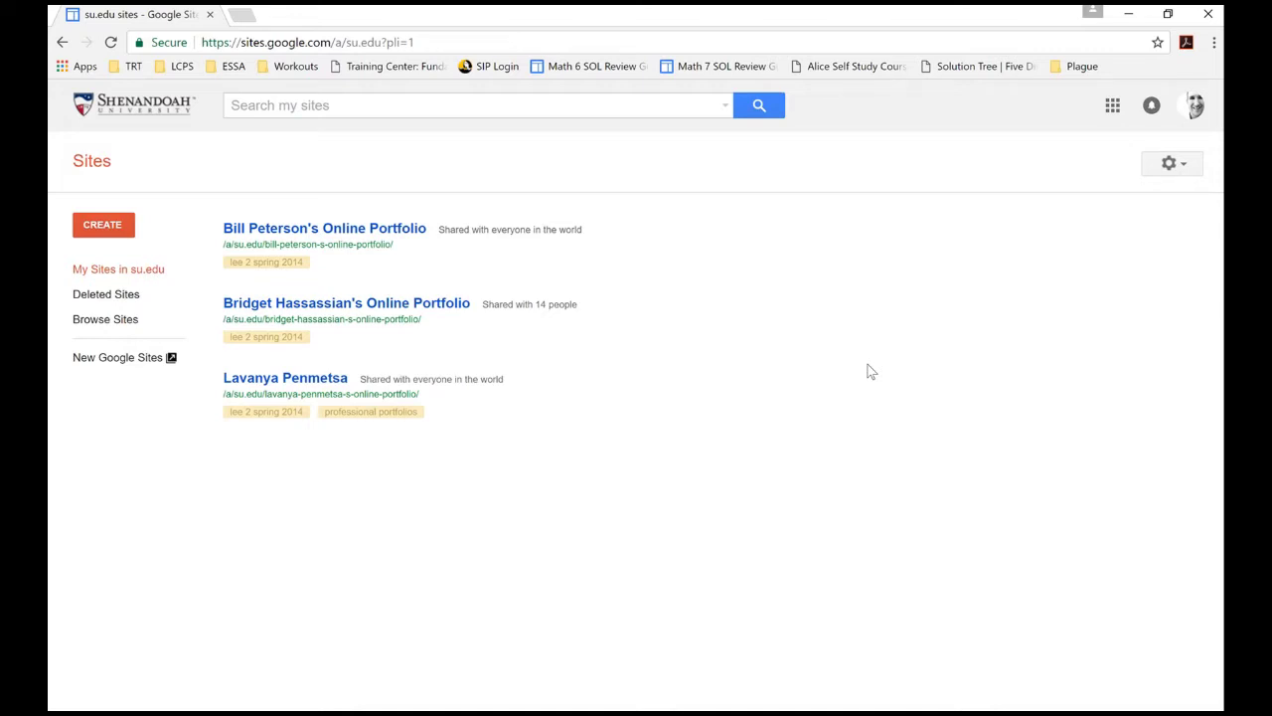
# - Switch to the new Google Sites, get past the welcome introduction and create a new blank site
pyautogui.click(121, 360)
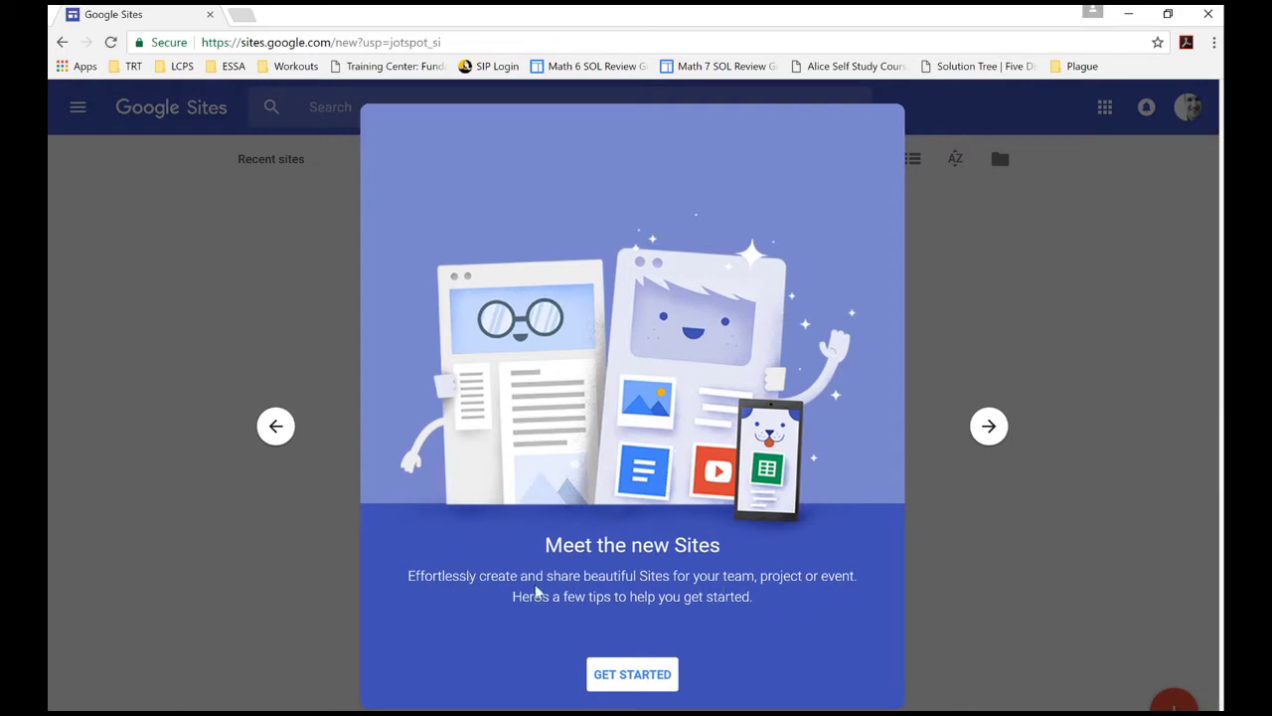
pyautogui.click(623, 676)
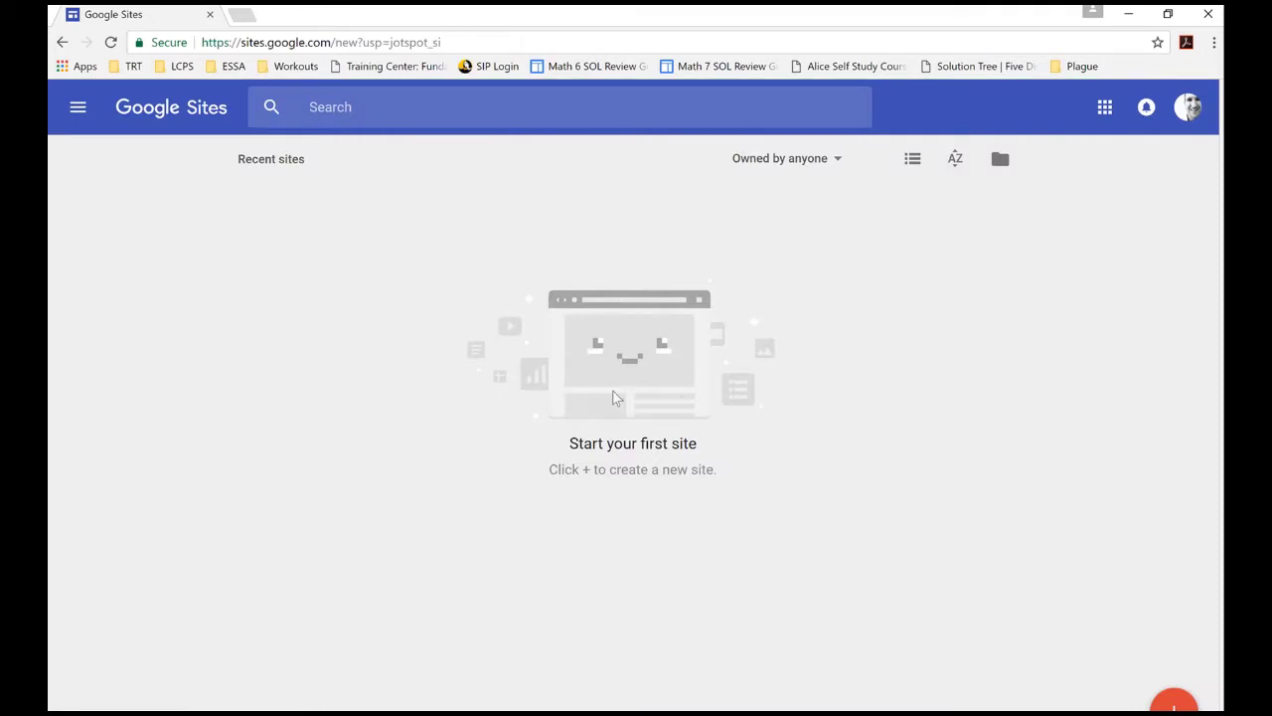
pyautogui.click(1176, 704)
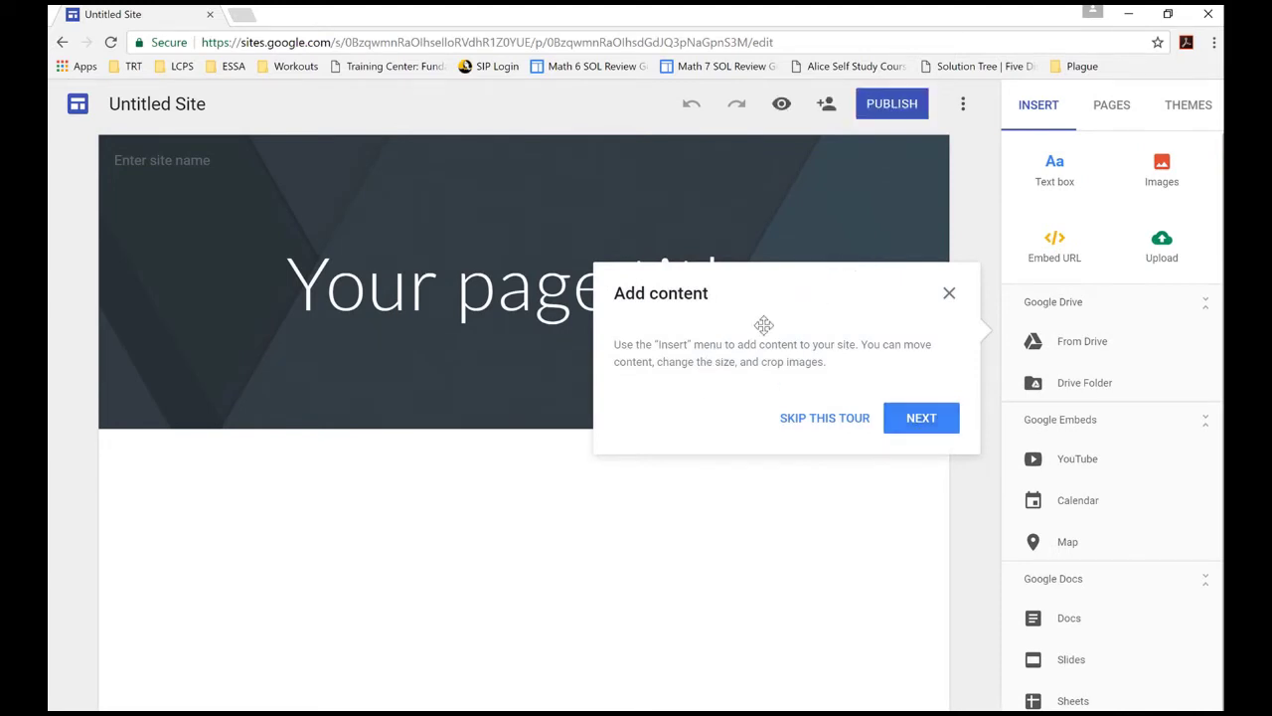
# - Go through the editor tour tips on adding content, moving things, collaborating and publishing, and finish the tour
pyautogui.click(933, 426)
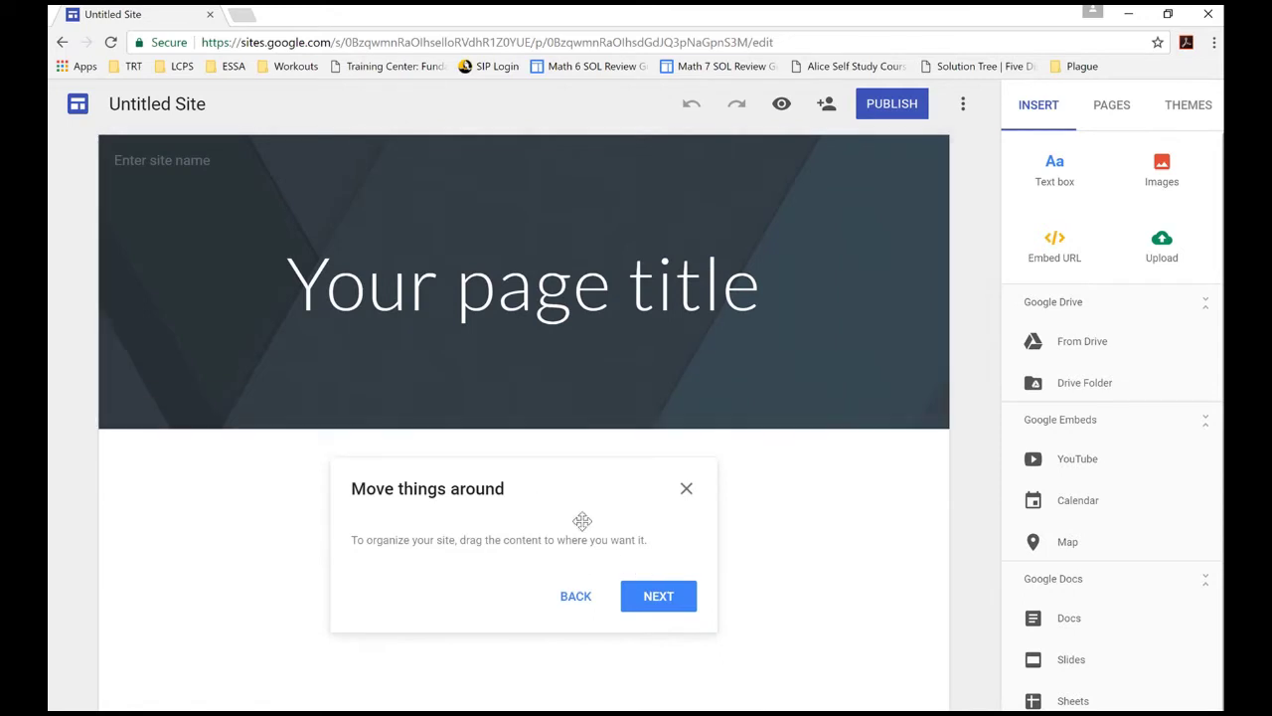
pyautogui.click(651, 596)
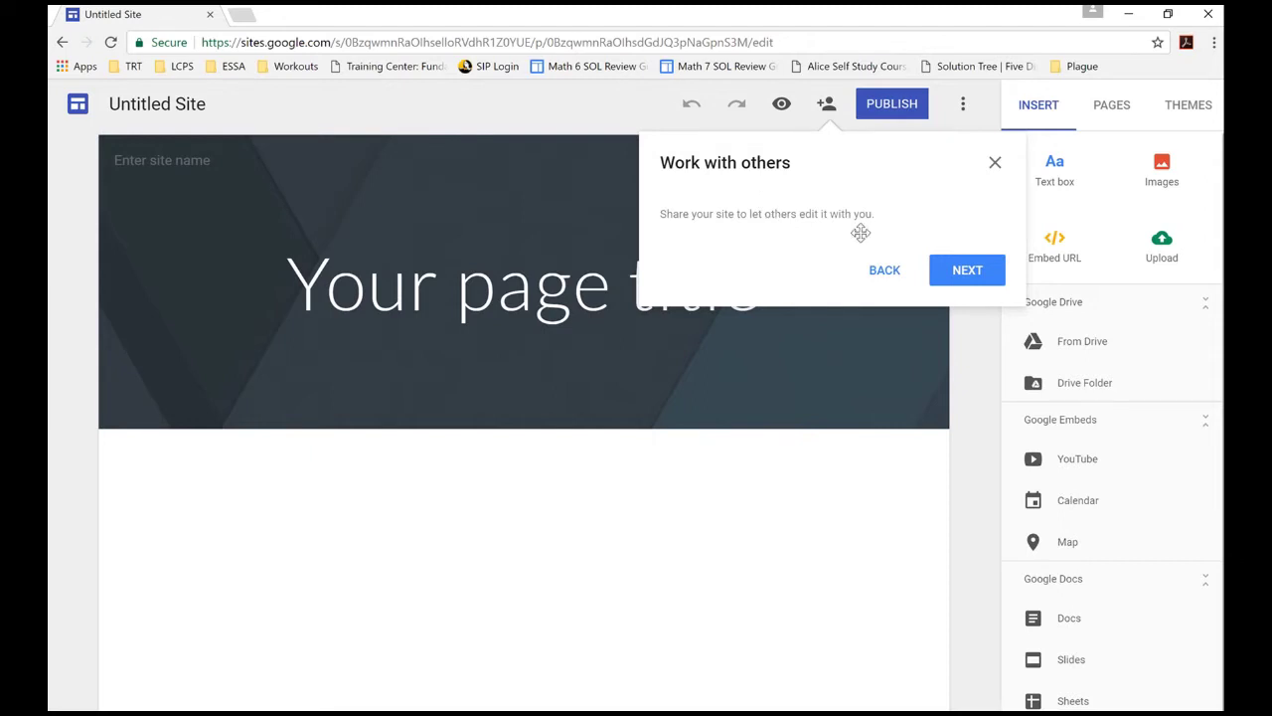
pyautogui.click(960, 277)
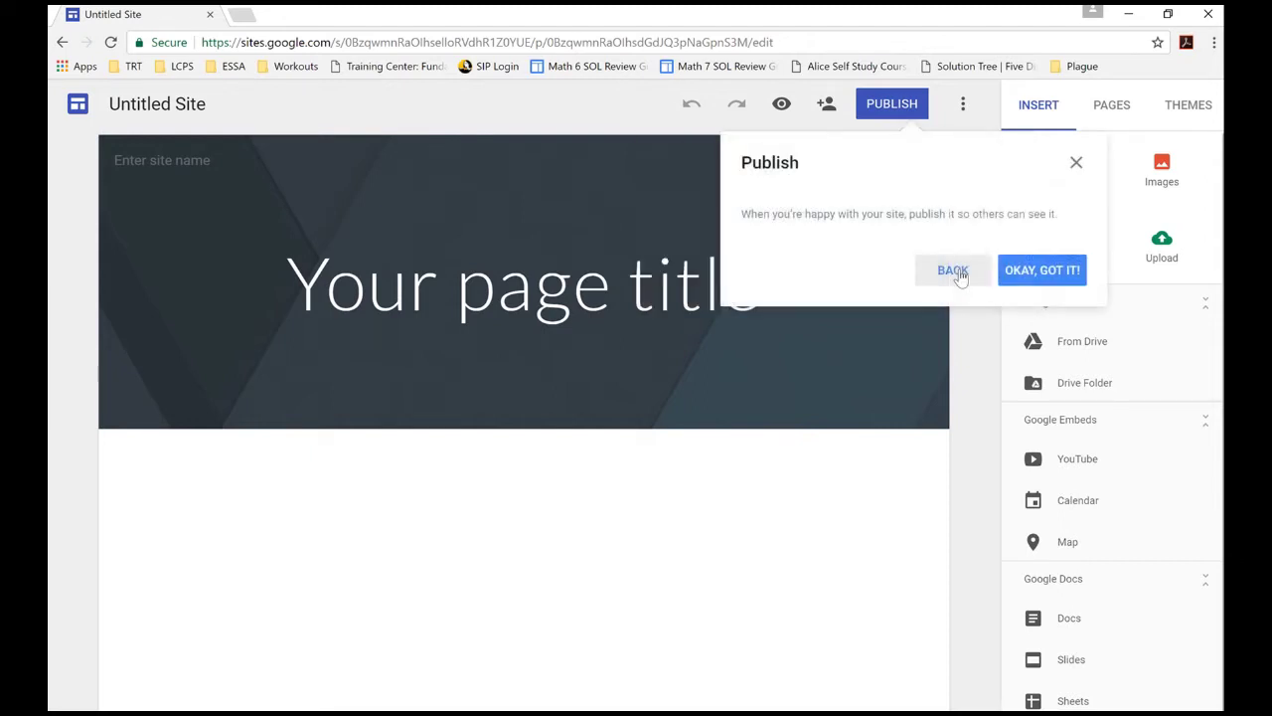
pyautogui.click(1043, 275)
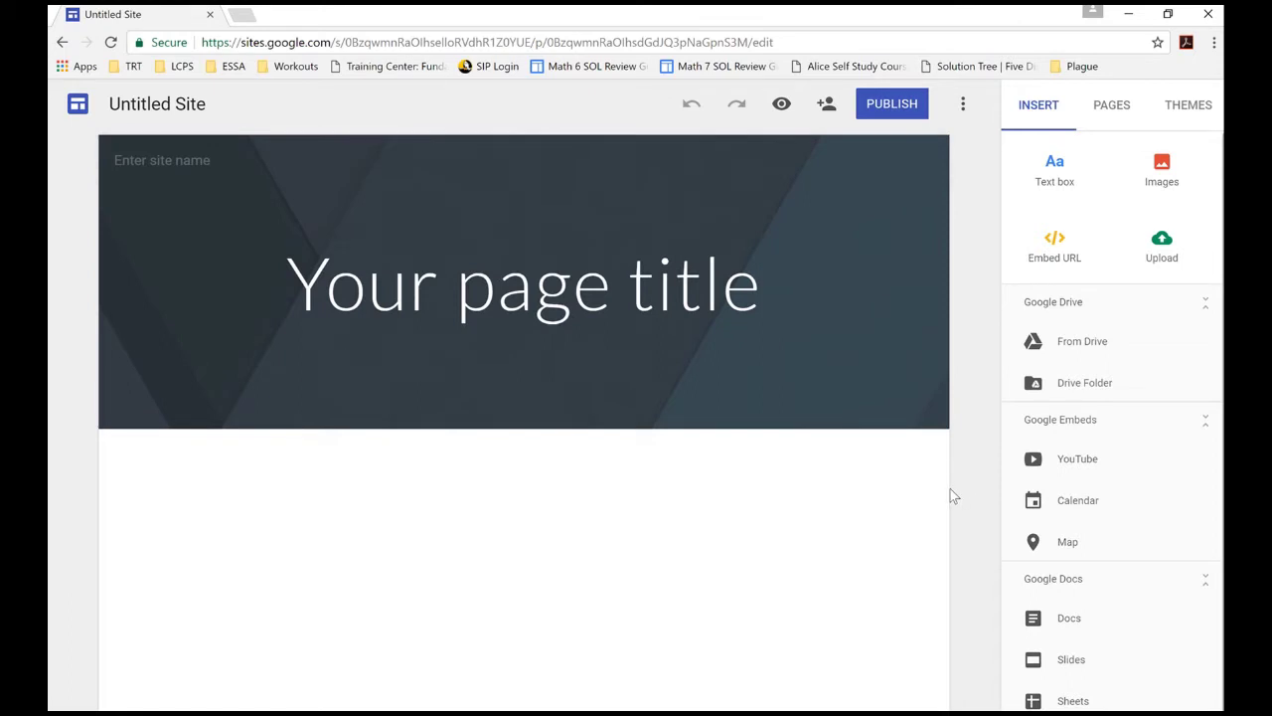
# - Name the site document "Awesome Career Switchers"
pyautogui.click(128, 104)
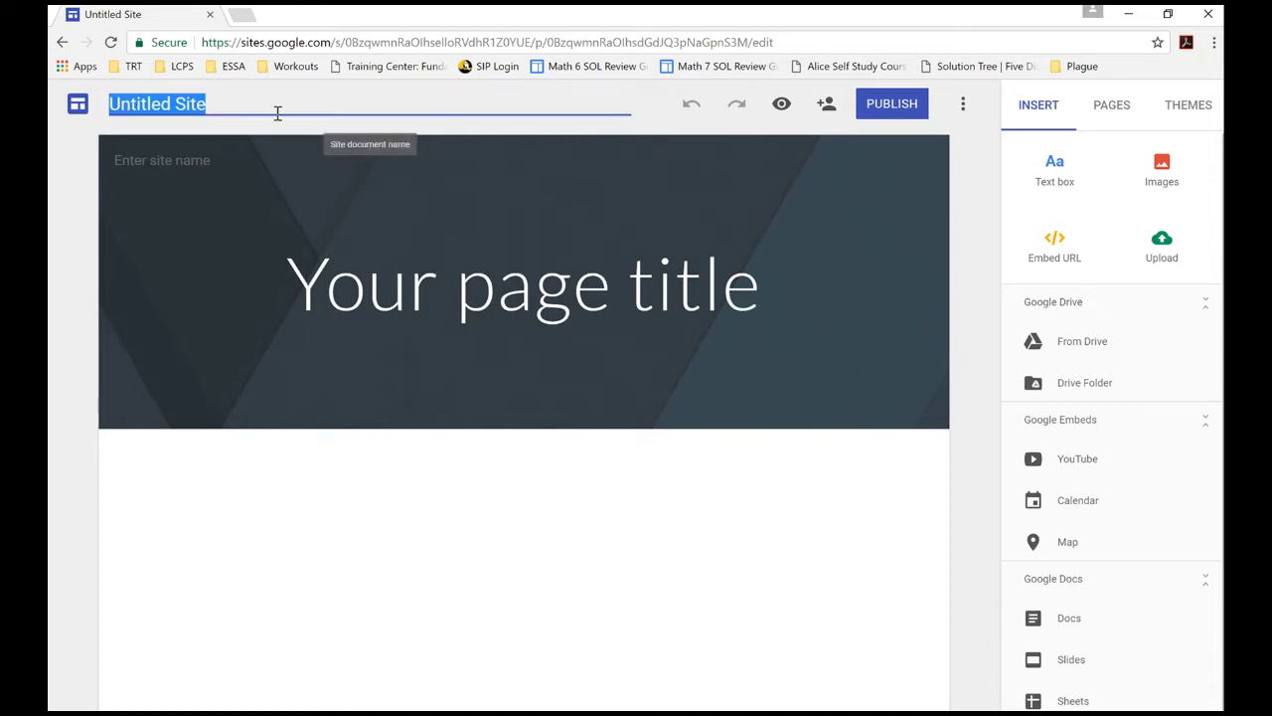
pyautogui.write('Awesome C')
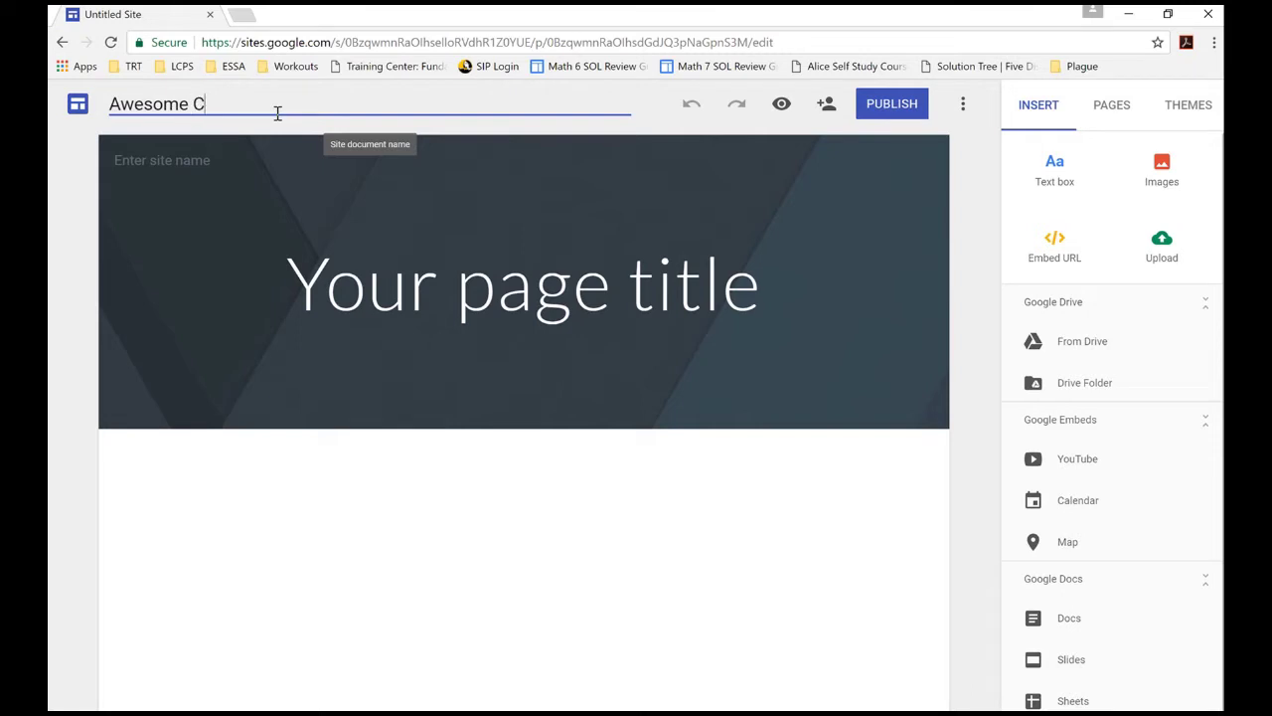
pyautogui.write('areer Switchers')
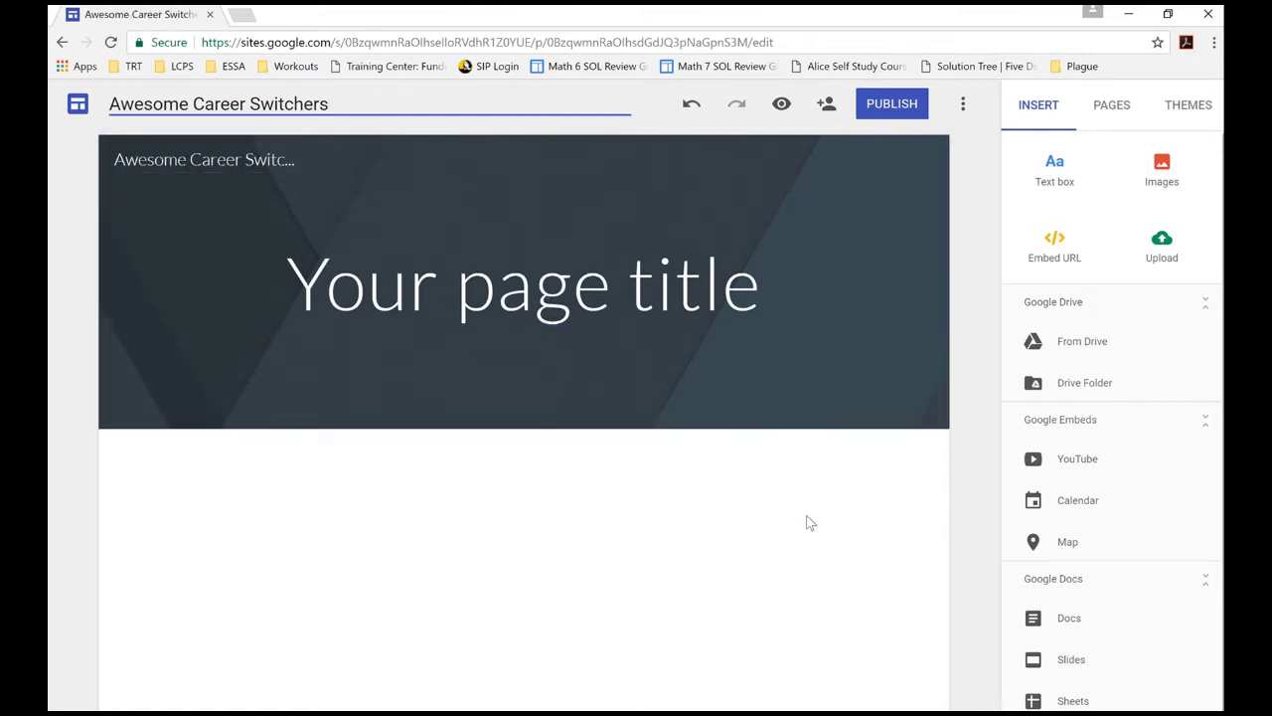
# - Replace the placeholder page title with "Awesome Title" and widen its text box on both sides so it fits on one line
pyautogui.click(513, 297)
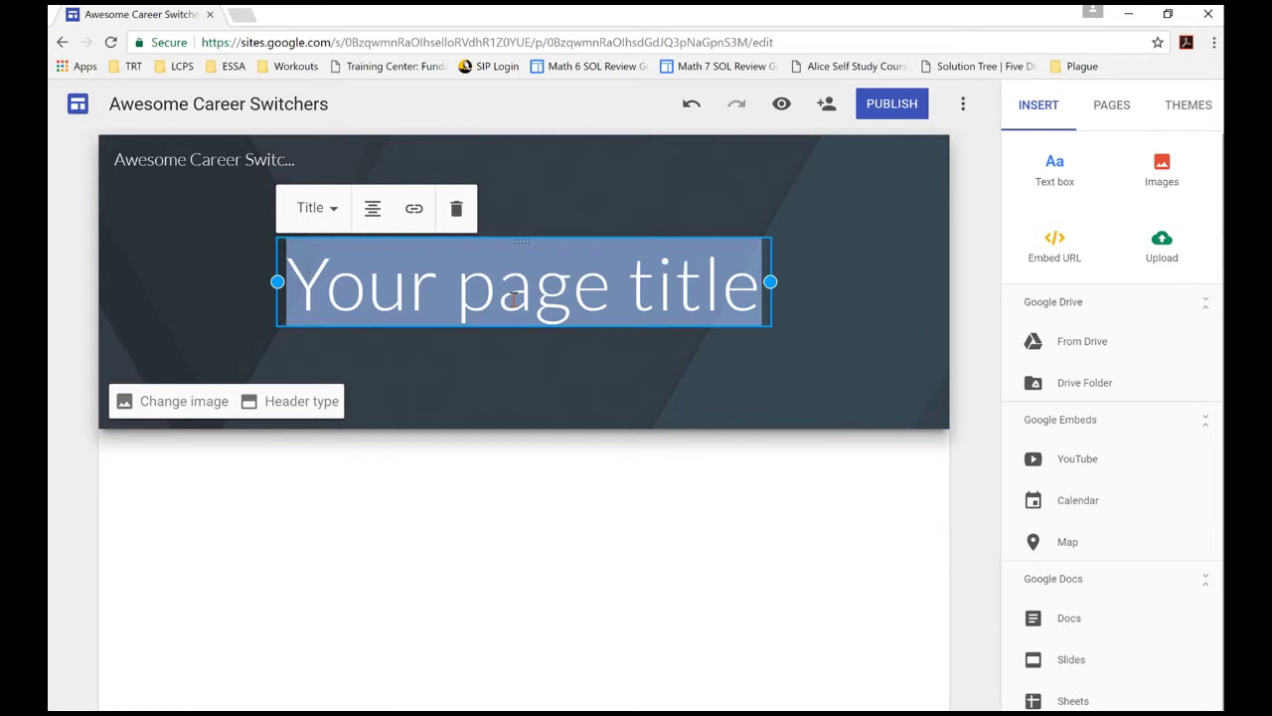
pyautogui.write('Aweome')
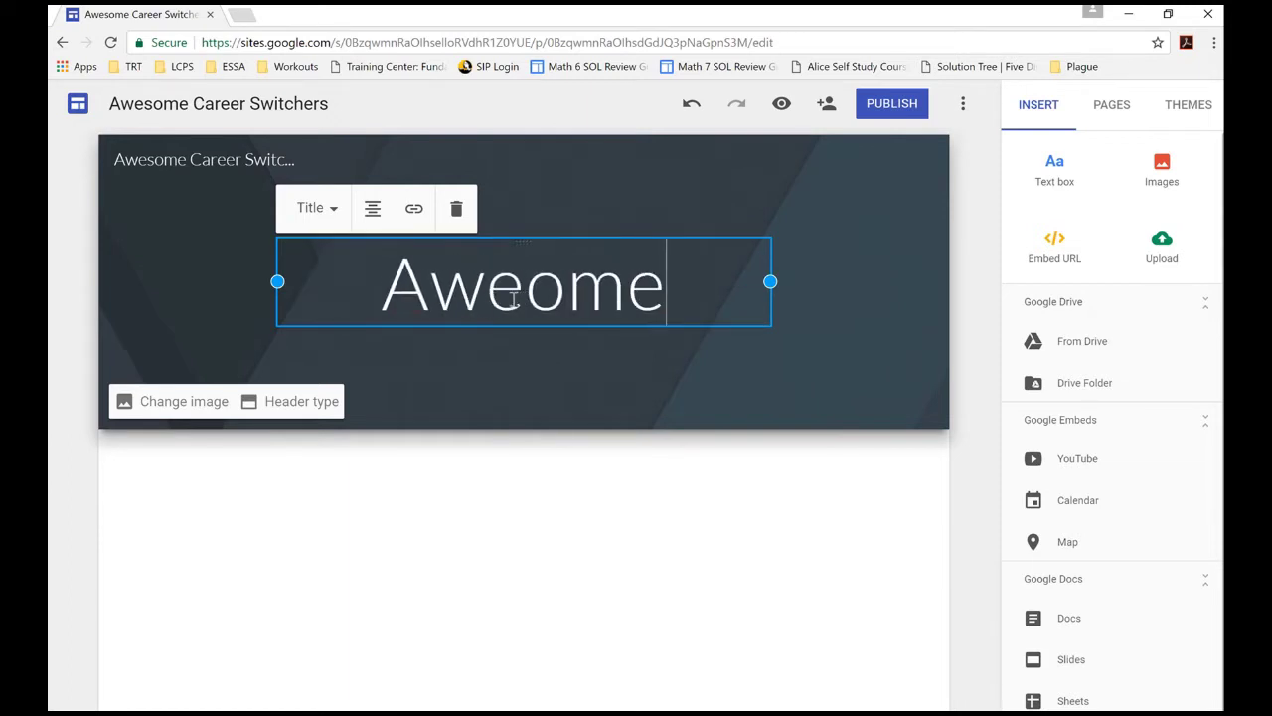
pyautogui.press('BackSpace')
pyautogui.press('BackSpace')
pyautogui.press('BackSpace')
pyautogui.write('some Title')
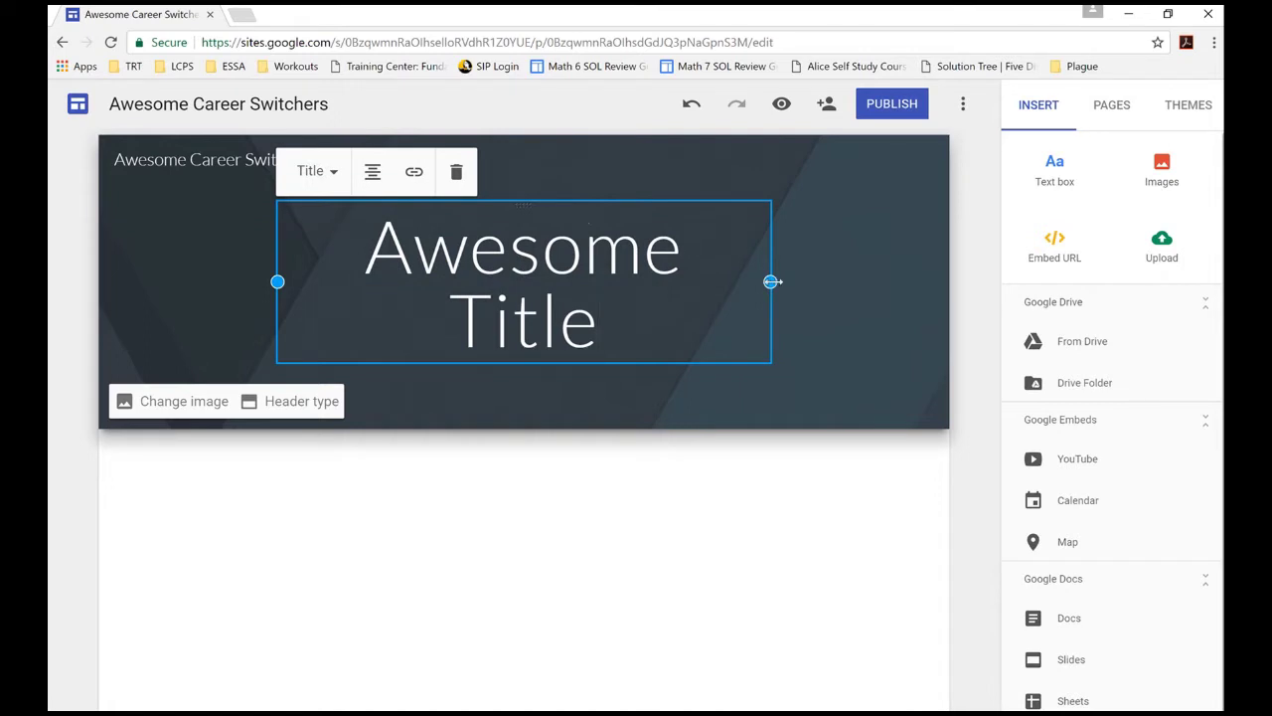
pyautogui.moveTo(278, 281); pyautogui.dragTo(149, 284)
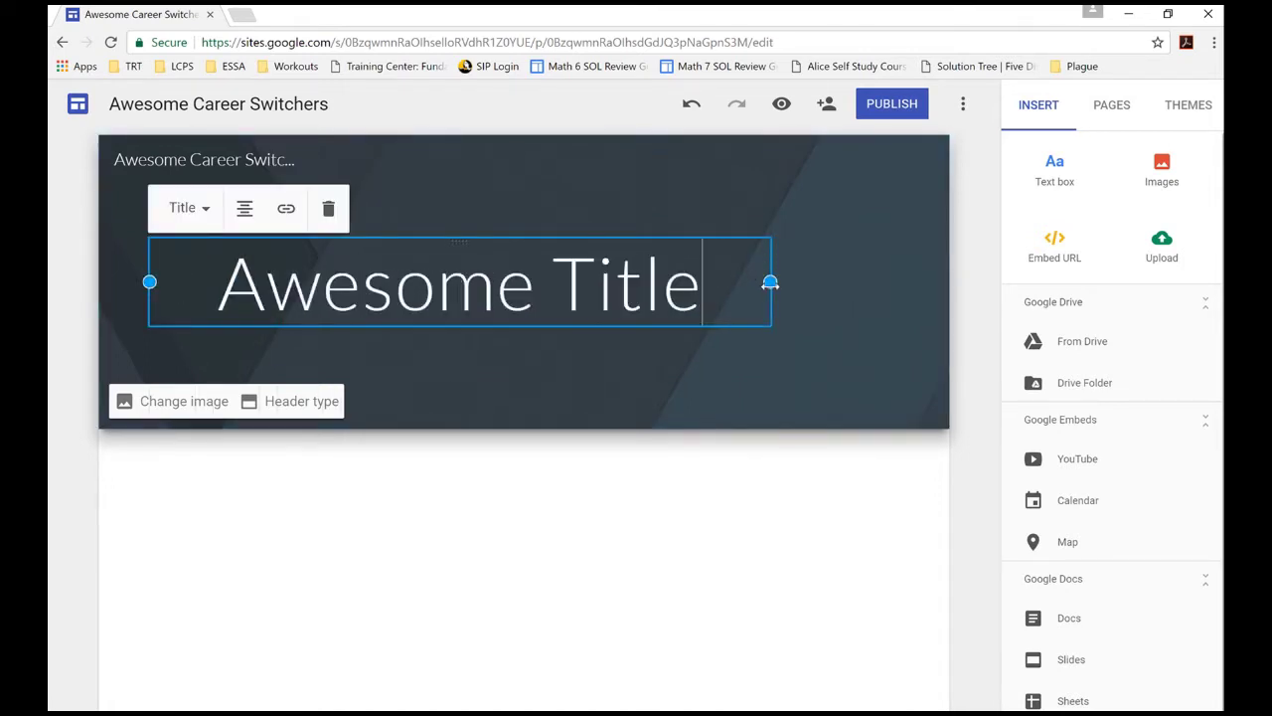
pyautogui.moveTo(771, 282); pyautogui.dragTo(899, 283)
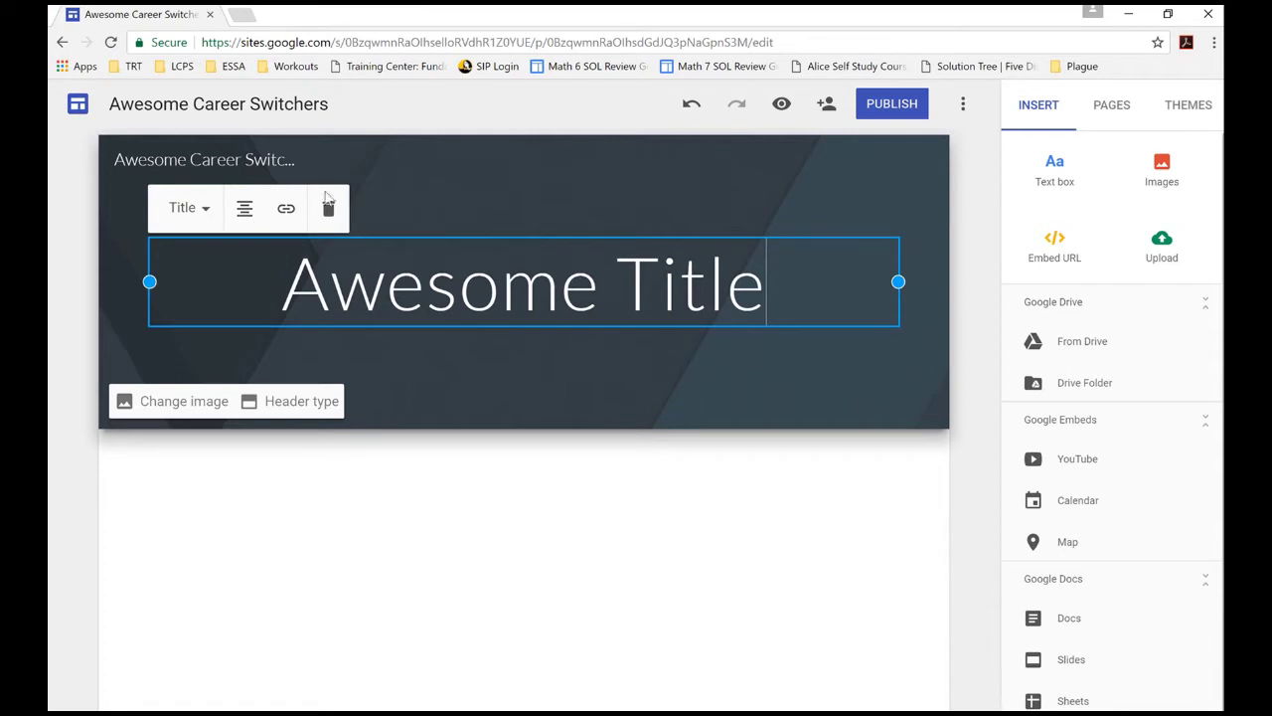
# - Try the Normal text, Heading and Subheading styles on the page title and return it to the Title style
pyautogui.click(199, 212)
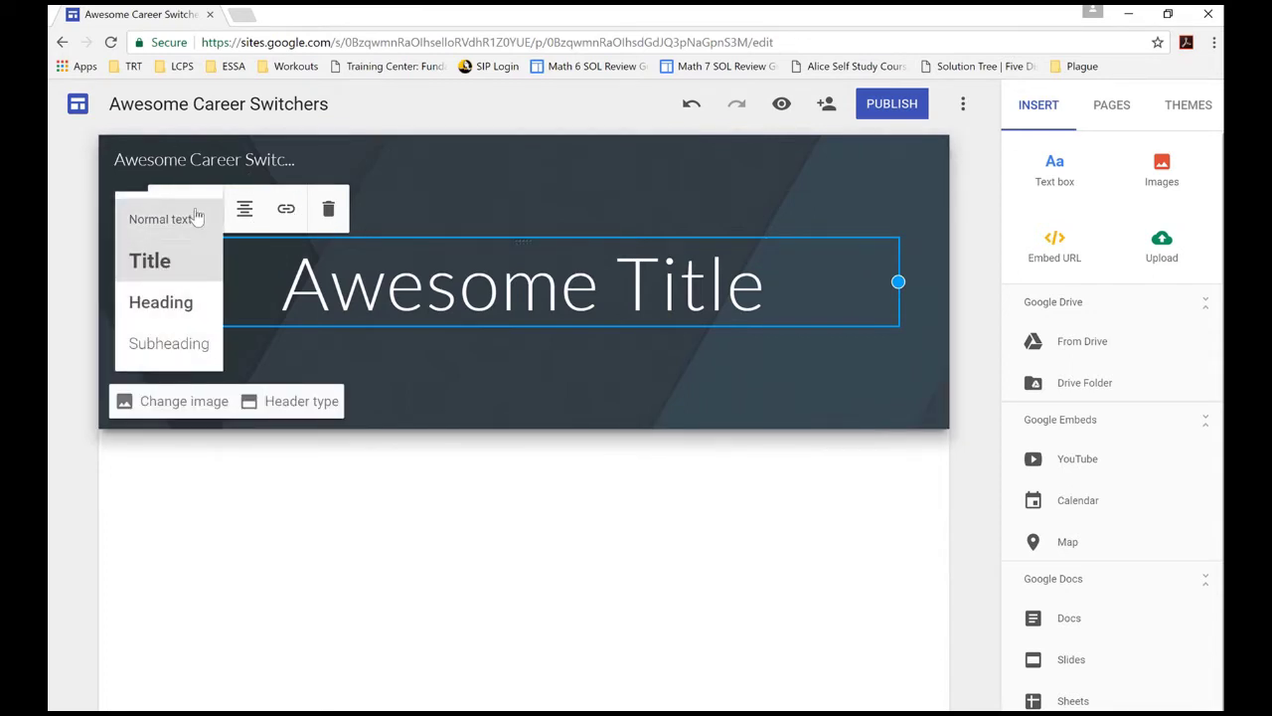
pyautogui.click(185, 221)
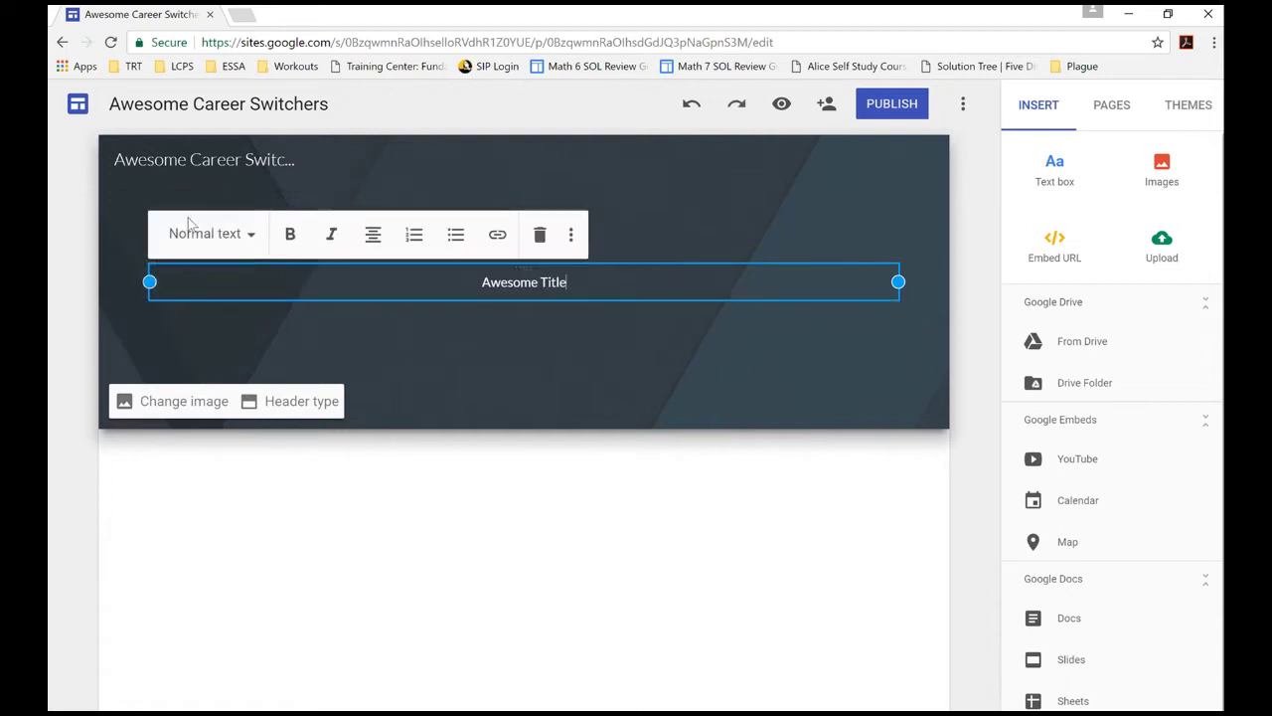
pyautogui.click(251, 235)
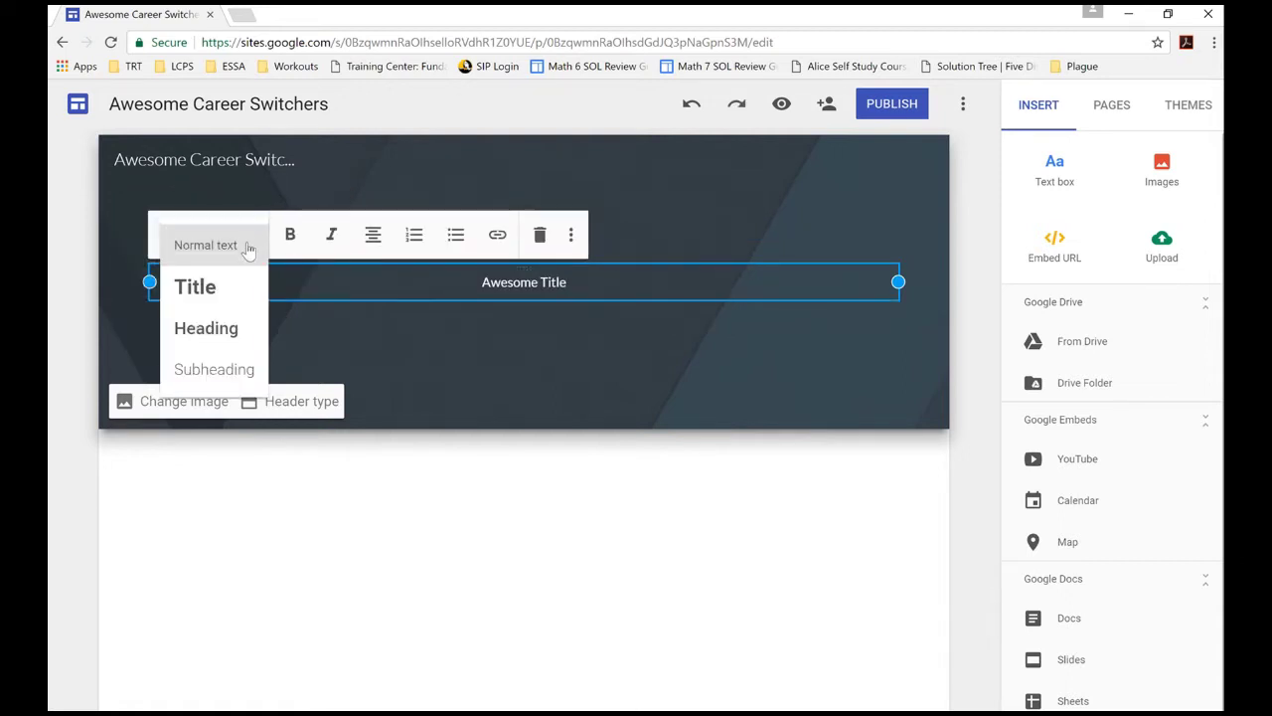
pyautogui.click(236, 285)
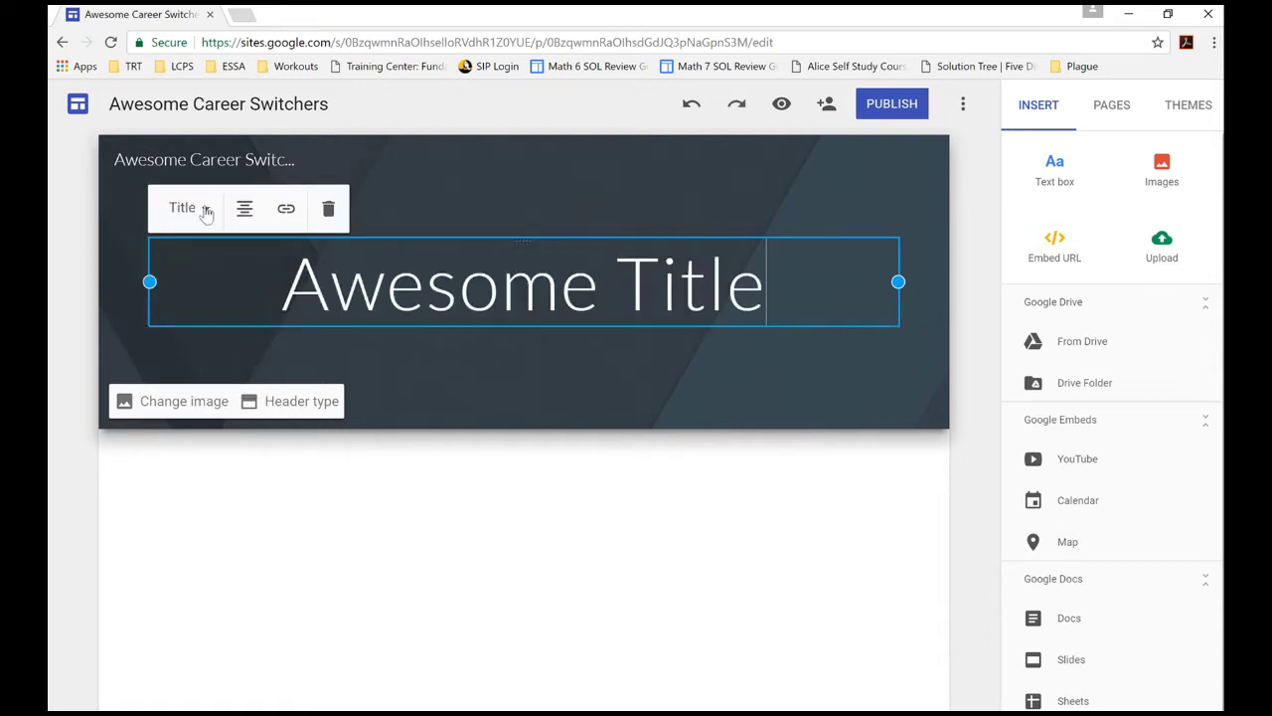
pyautogui.click(203, 210)
pyautogui.click(191, 301)
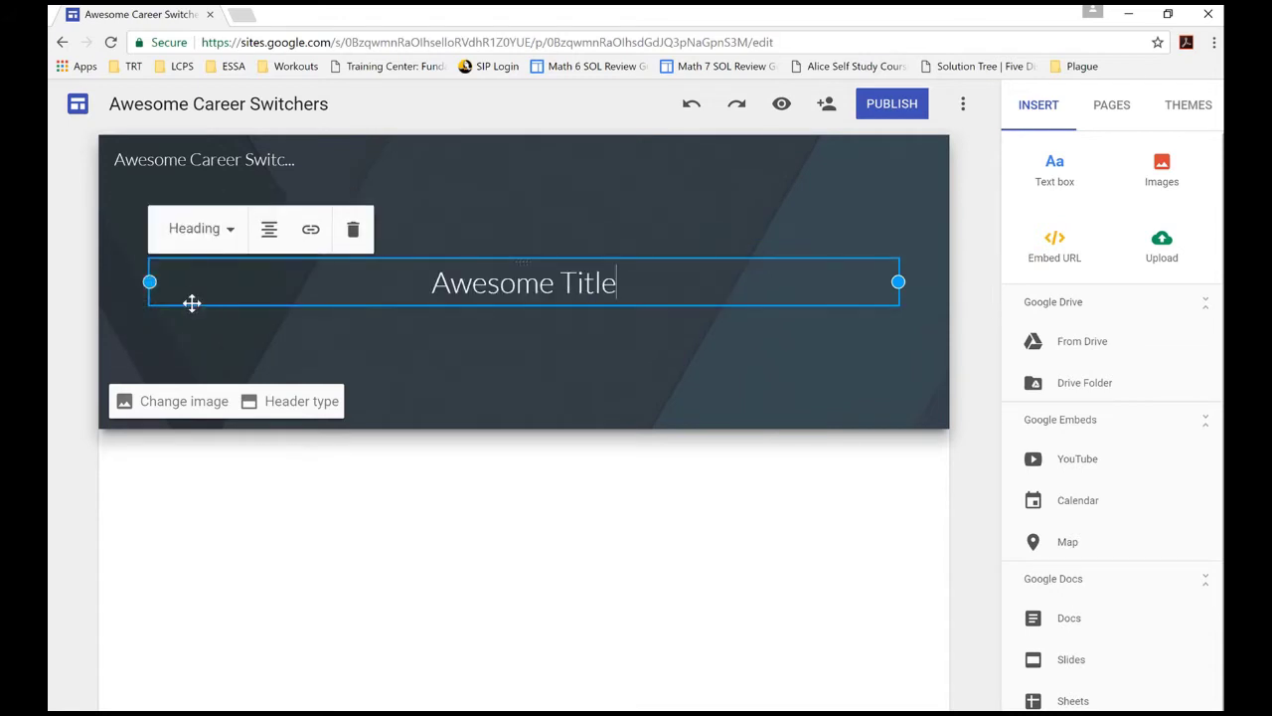
pyautogui.click(228, 227)
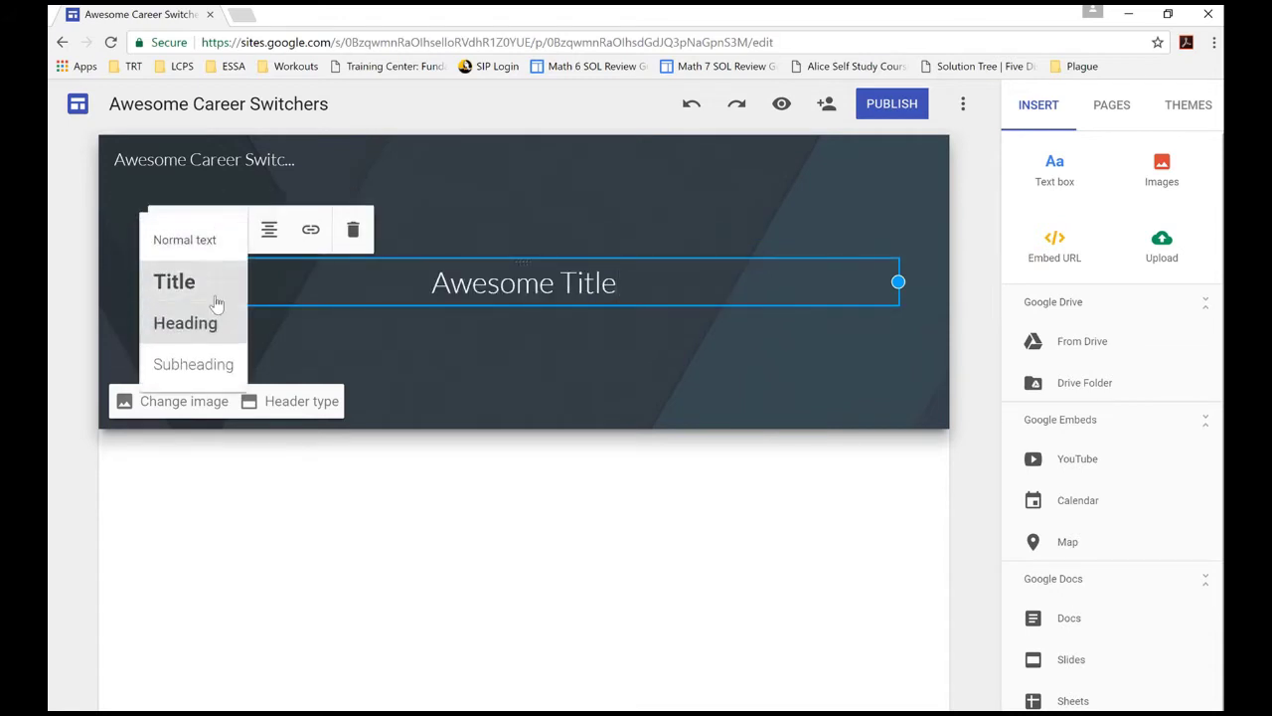
pyautogui.click(210, 359)
pyautogui.click(239, 237)
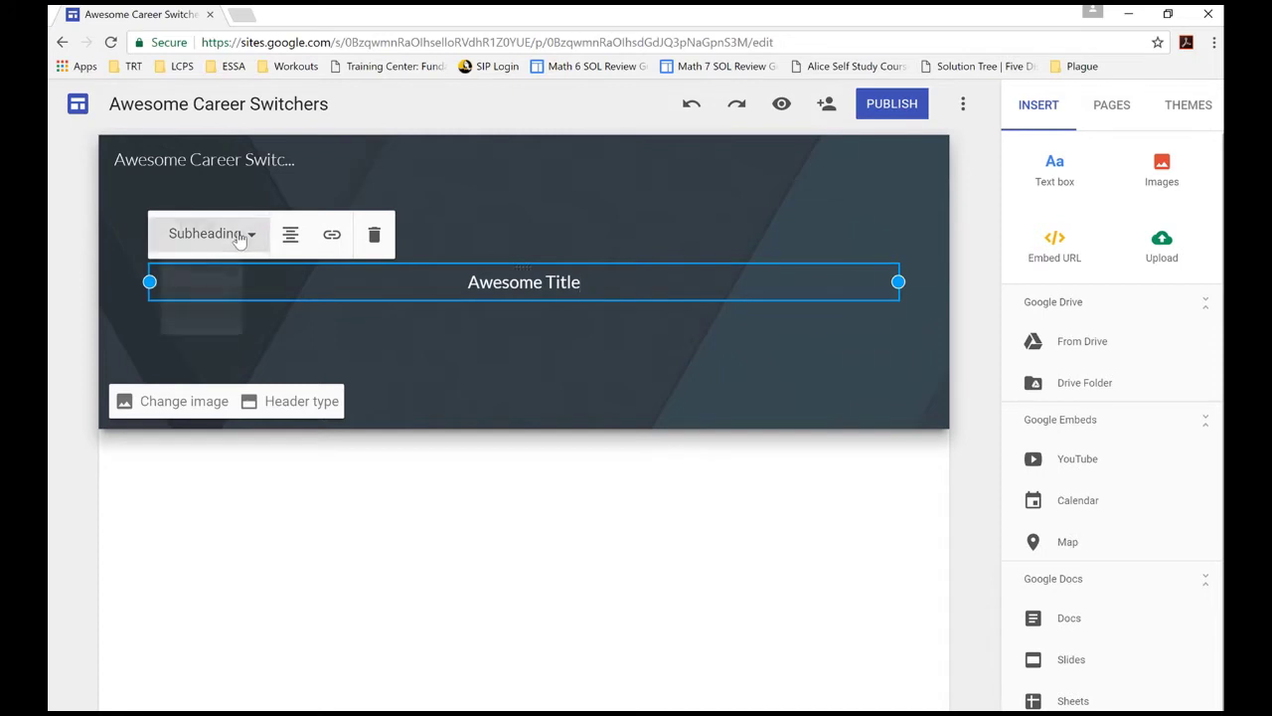
pyautogui.click(227, 288)
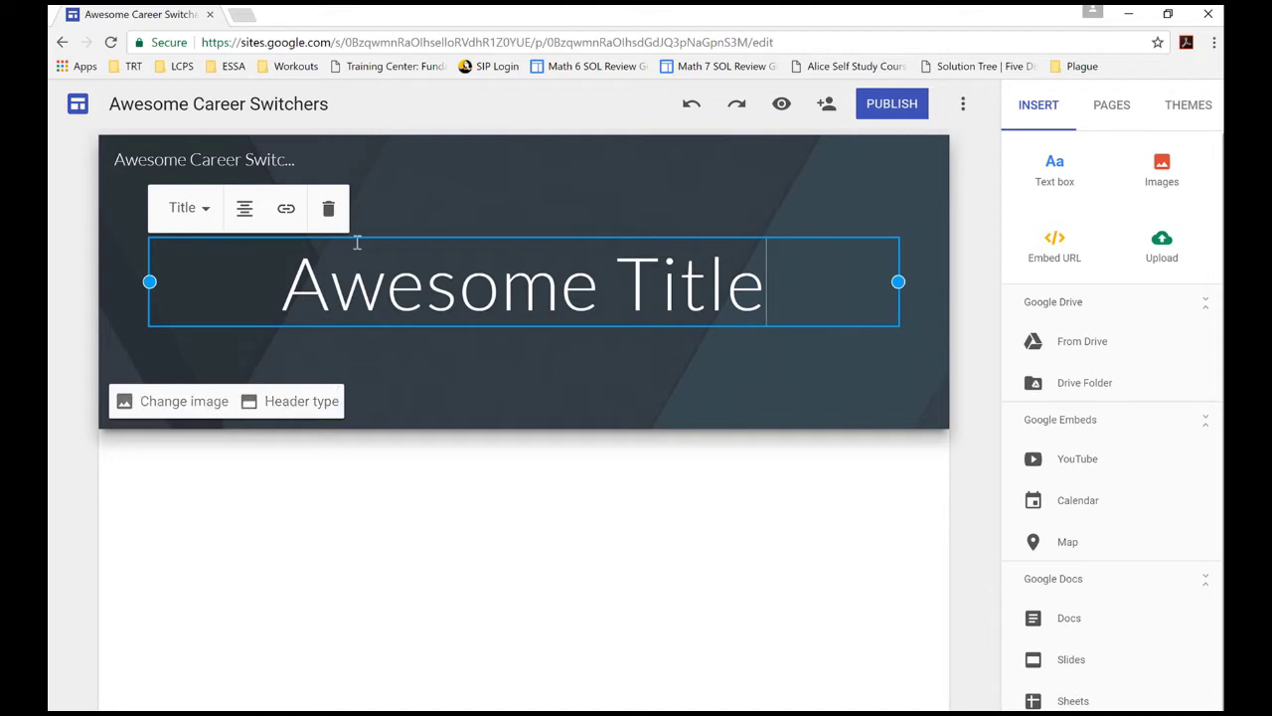
# - Try the Title only and Banner header types, and set the page header to Large banner
pyautogui.click(320, 407)
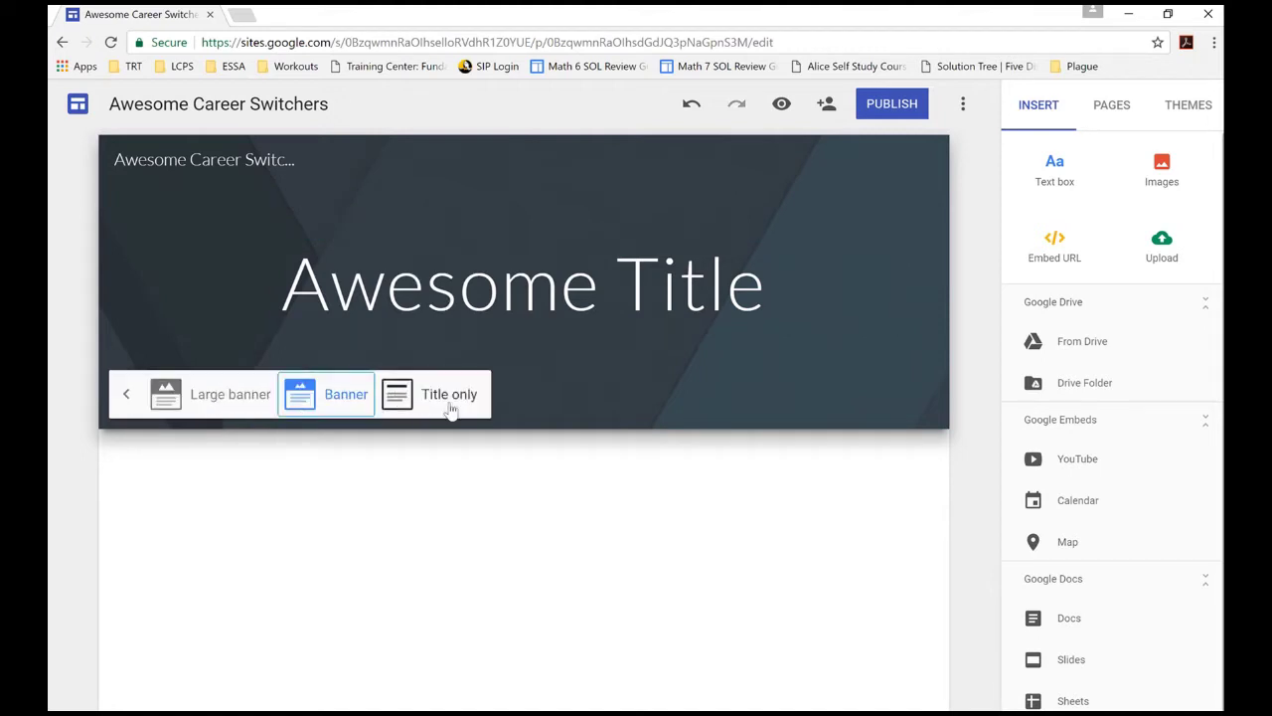
pyautogui.click(443, 398)
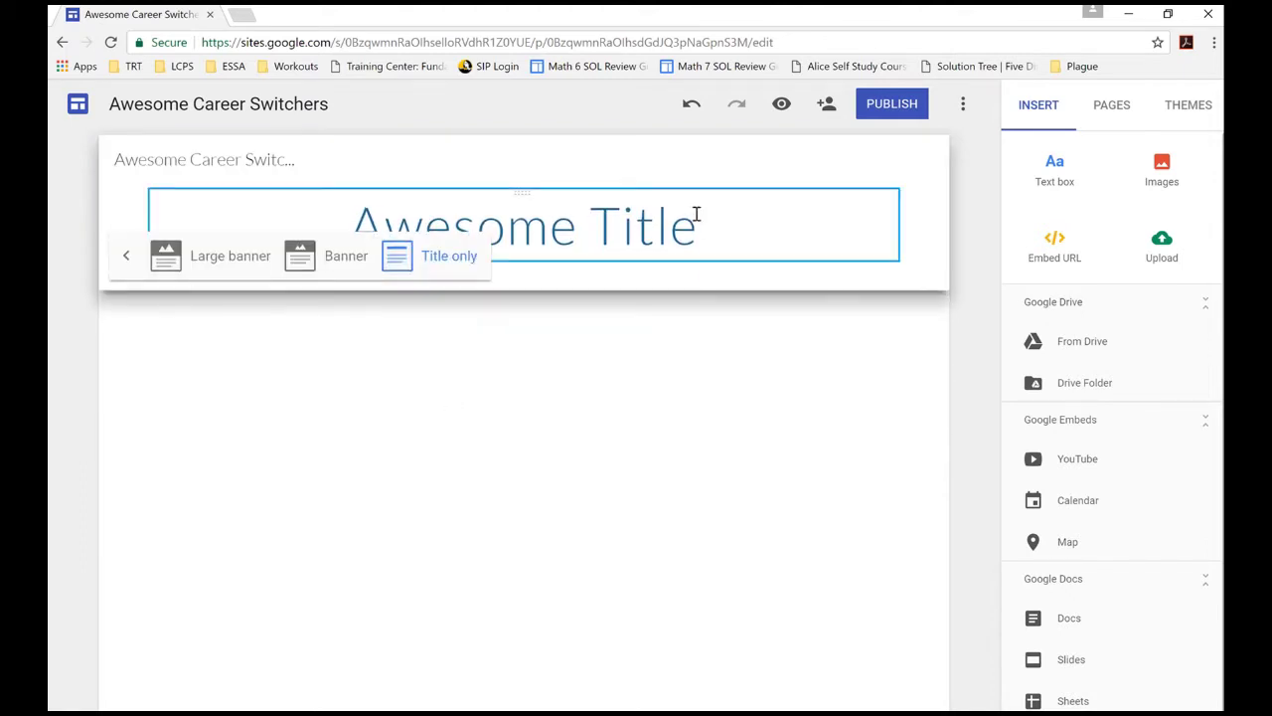
pyautogui.click(334, 256)
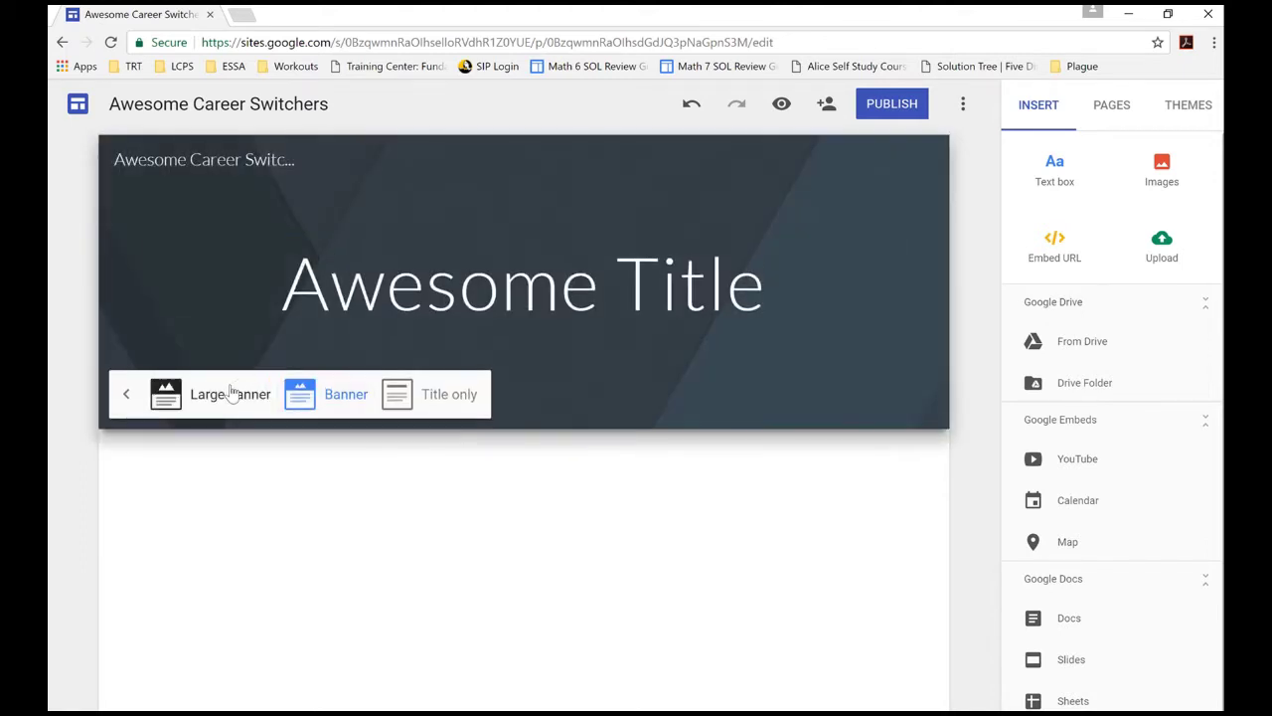
pyautogui.click(214, 396)
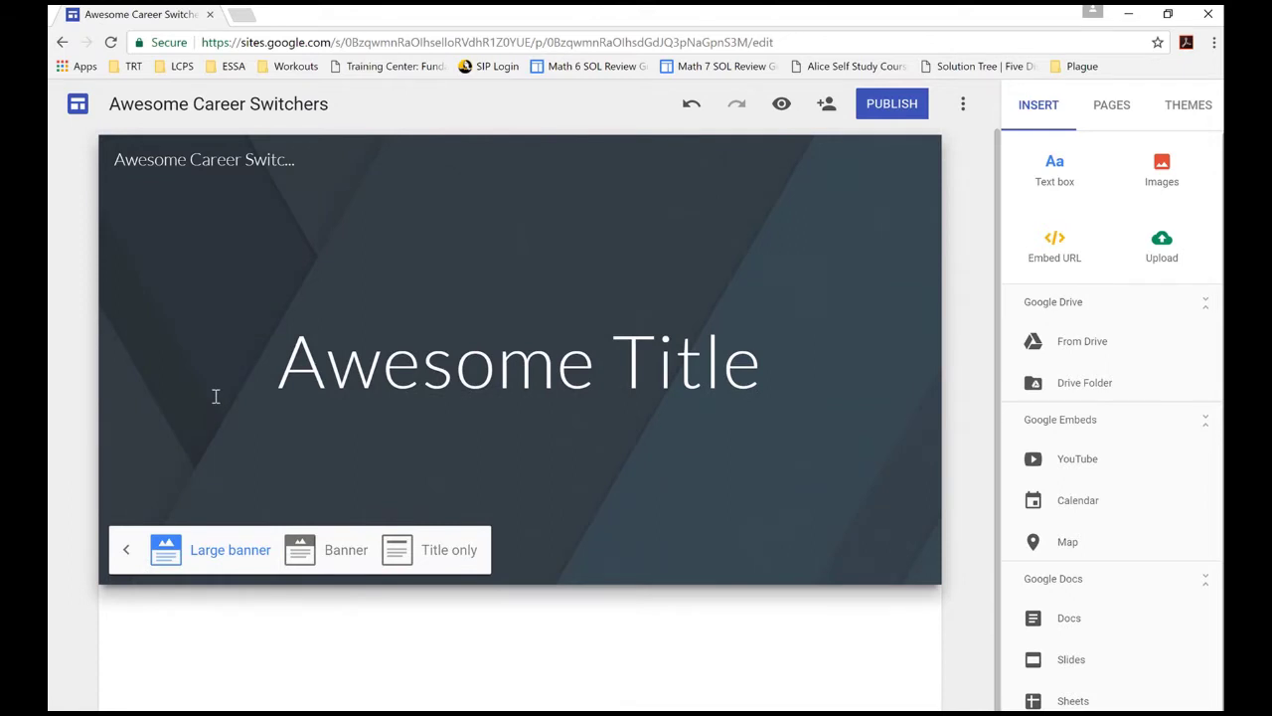
# - Set the page header type to Banner and view the site's list of pages
pyautogui.click(345, 564)
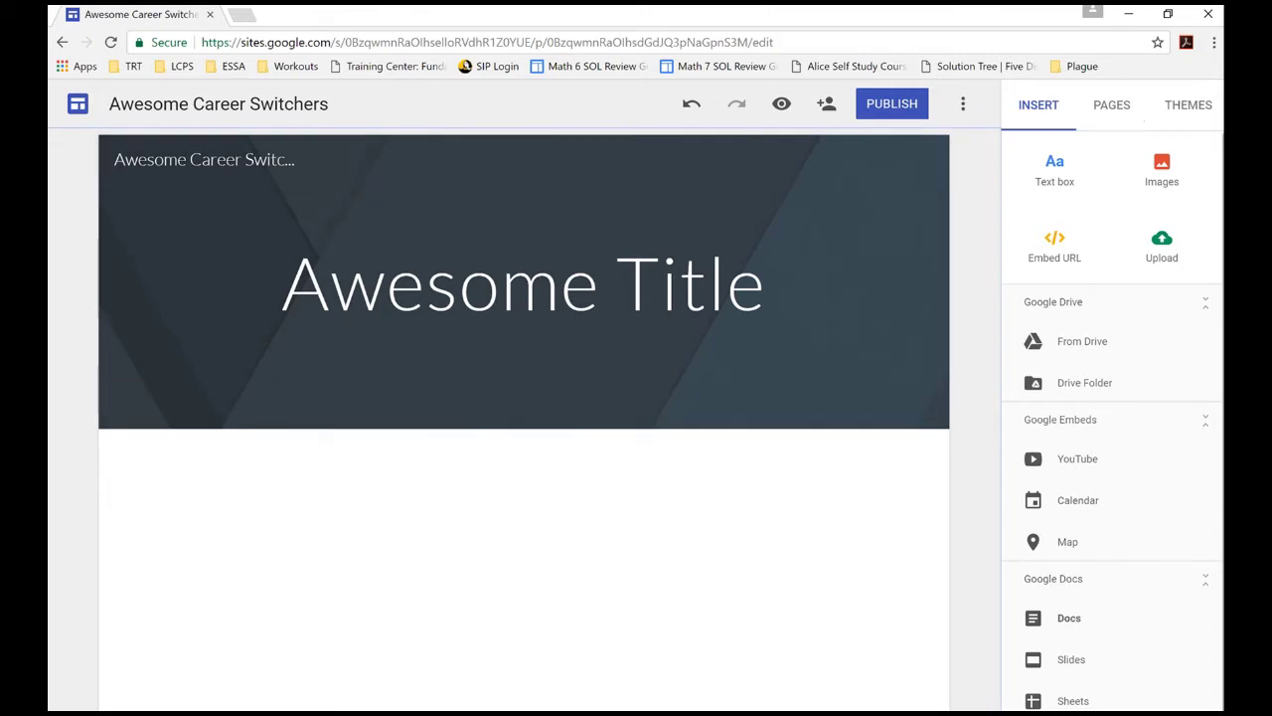
pyautogui.click(1111, 105)
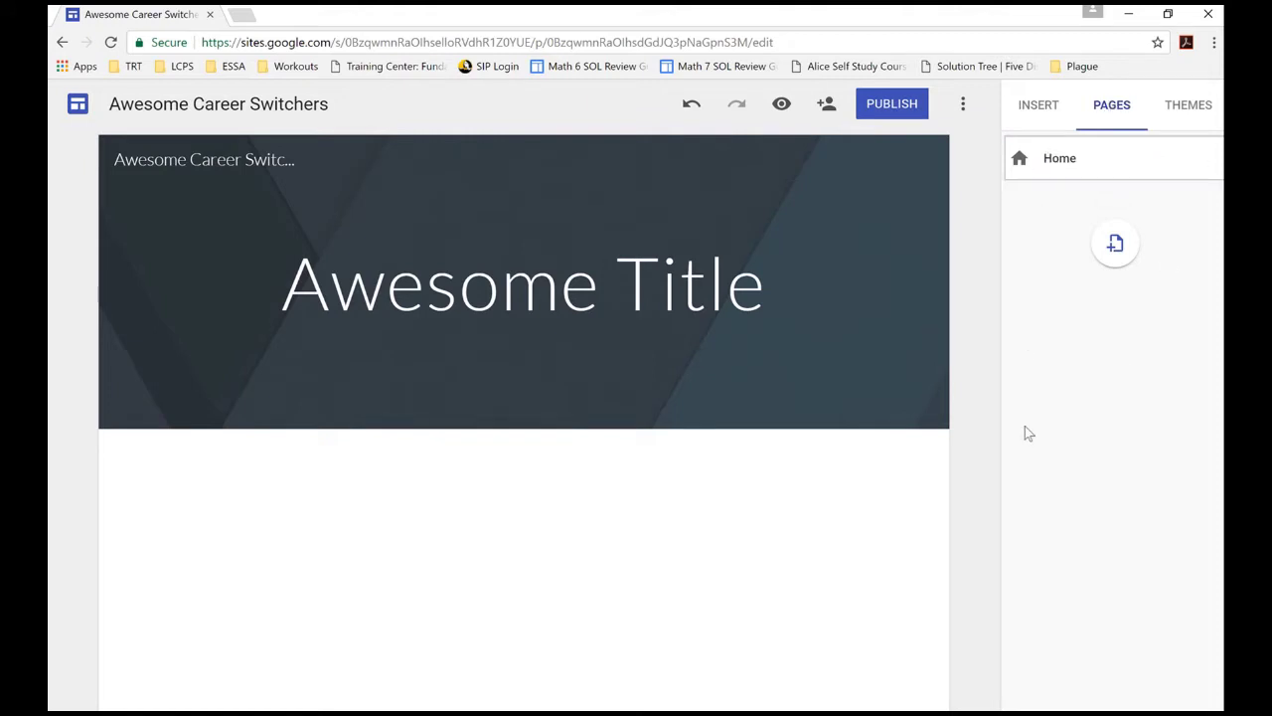
# - Try the pink, teal, purple and black colors of the Simple theme and set it to purple
pyautogui.click(1192, 105)
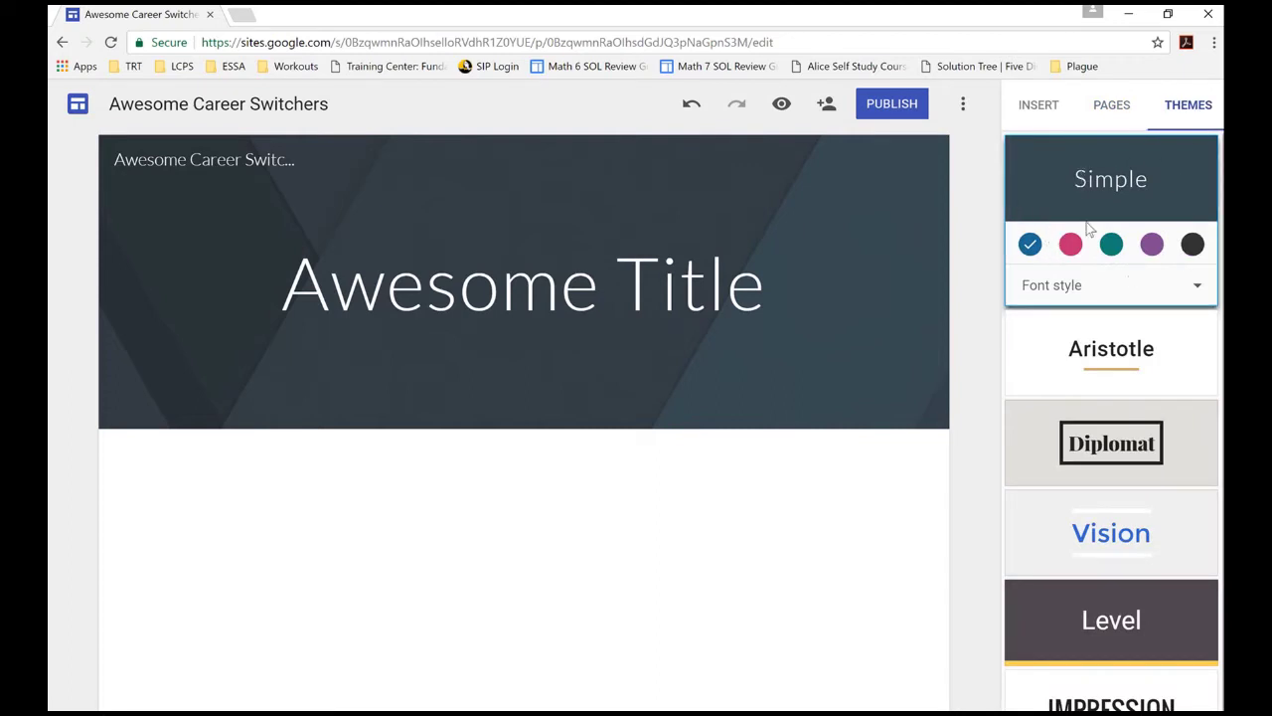
pyautogui.click(1070, 249)
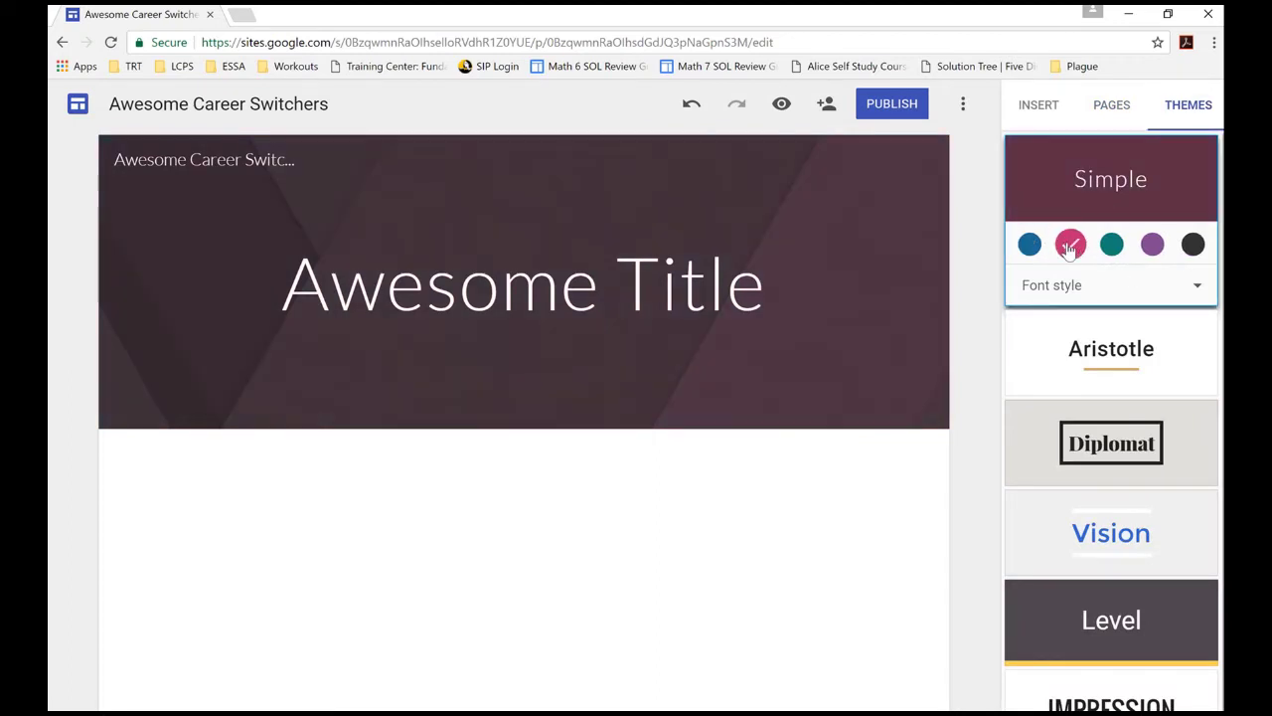
pyautogui.click(1110, 248)
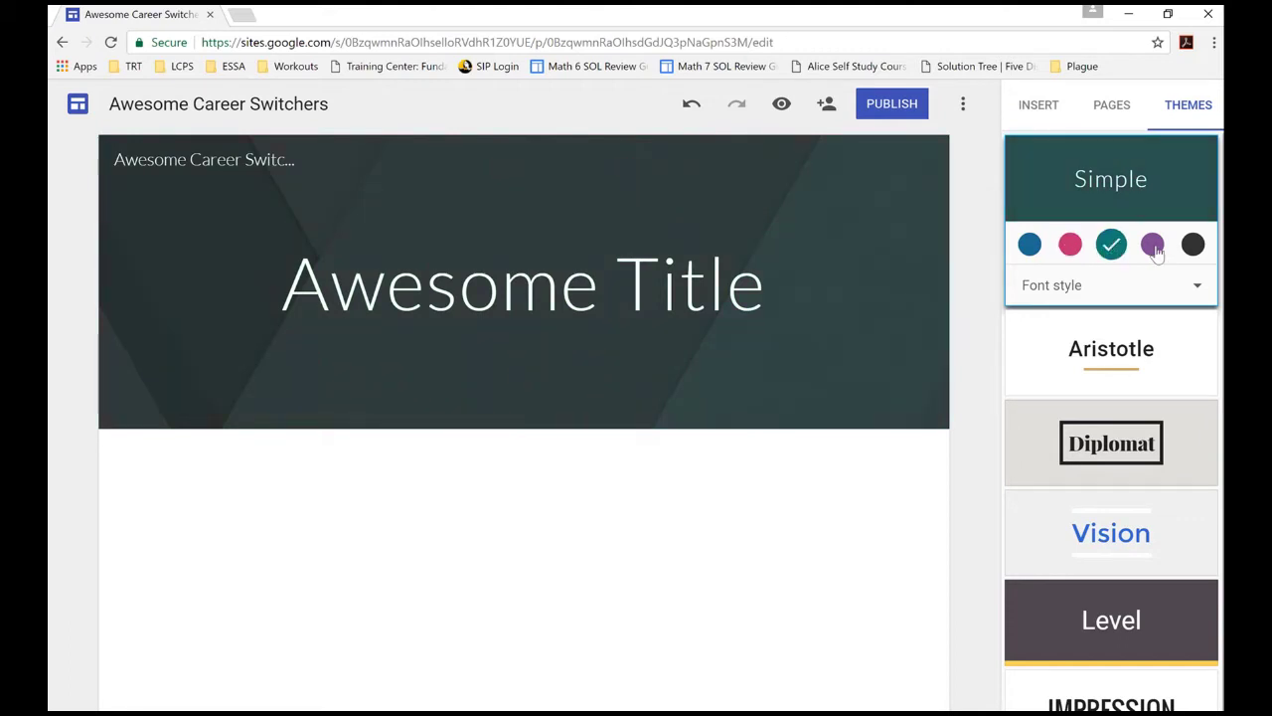
pyautogui.click(1153, 249)
pyautogui.click(1193, 246)
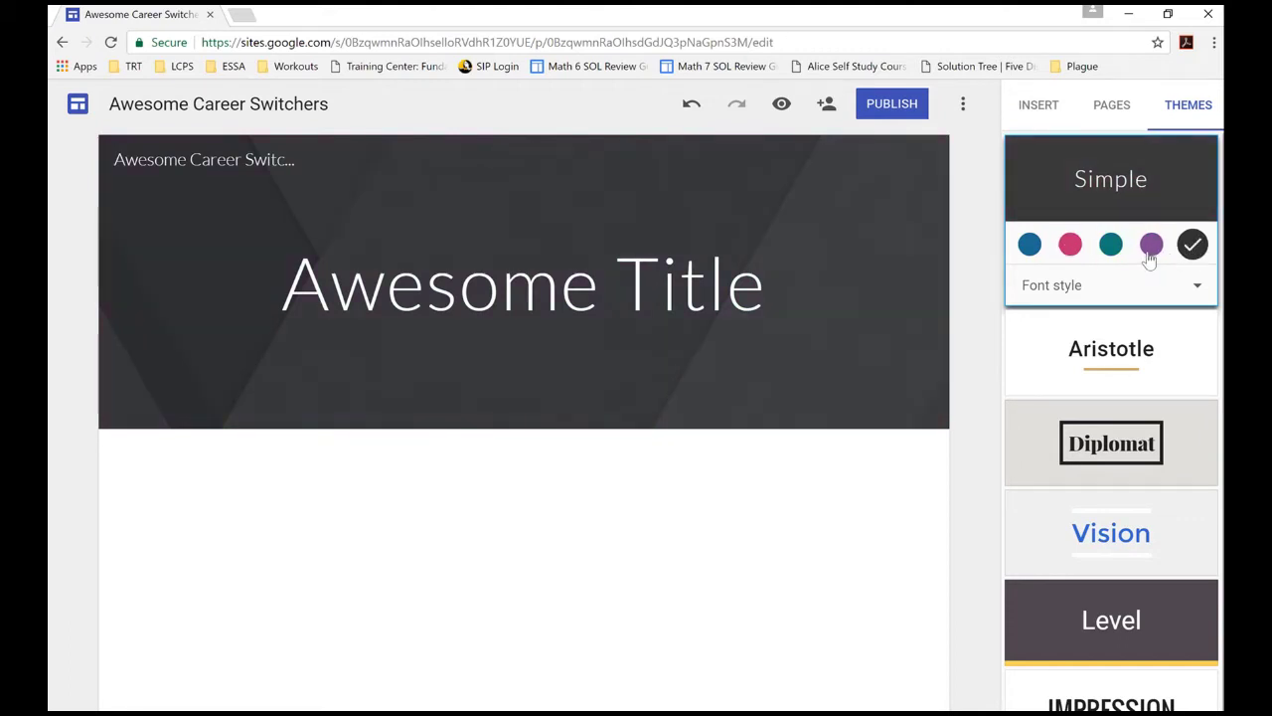
pyautogui.click(1151, 254)
# - Try the Heavy and Classic font styles on the Simple theme and set it to Heavy
pyautogui.click(1196, 288)
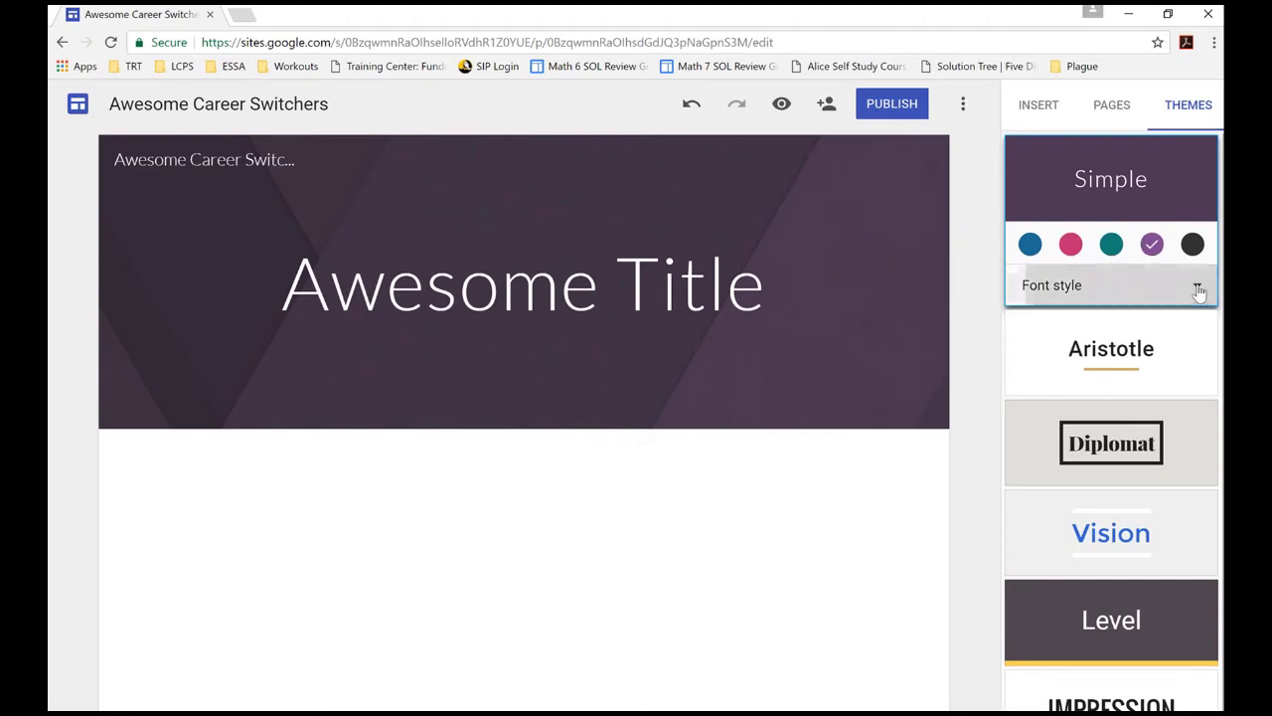
pyautogui.click(1084, 370)
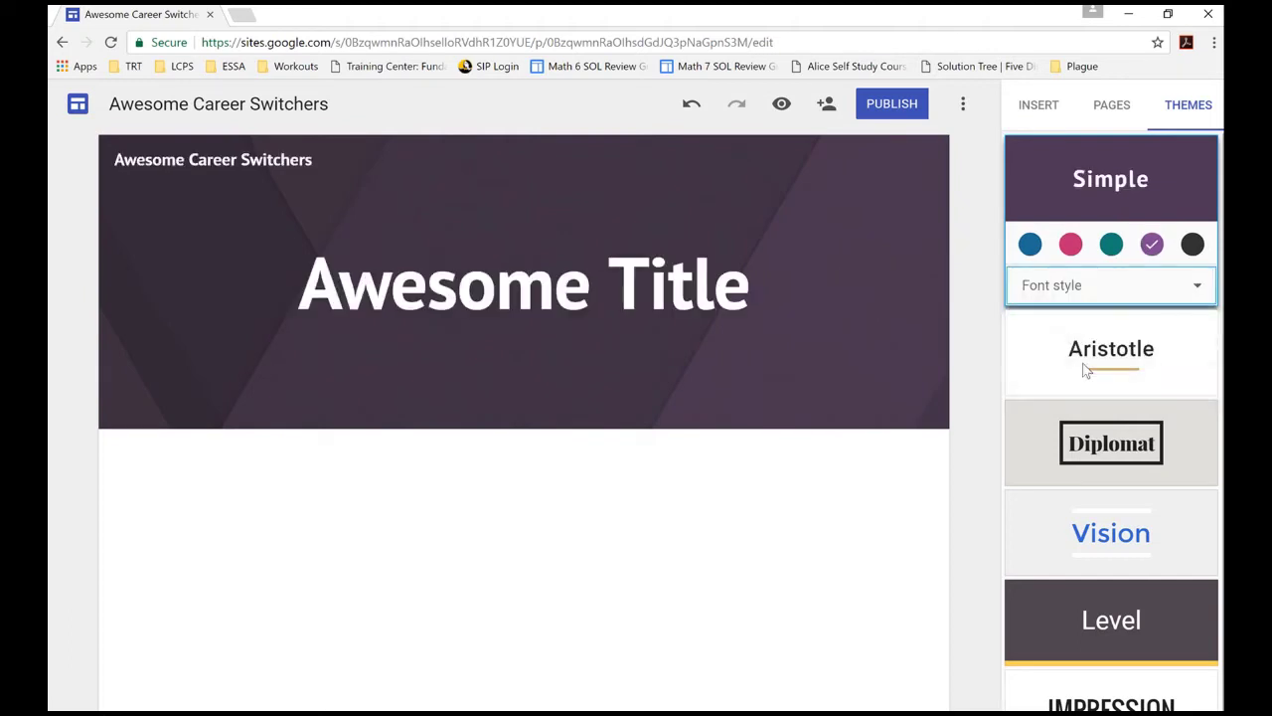
pyautogui.click(1114, 290)
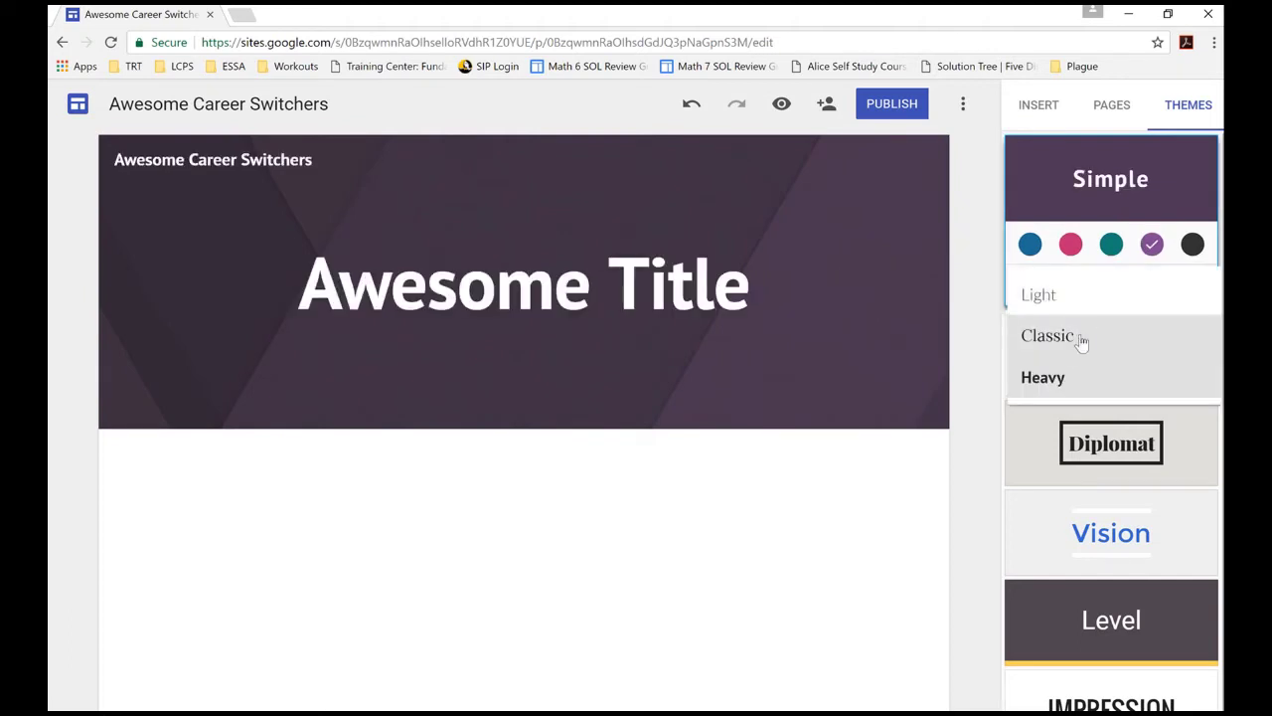
pyautogui.click(1080, 338)
pyautogui.click(1130, 297)
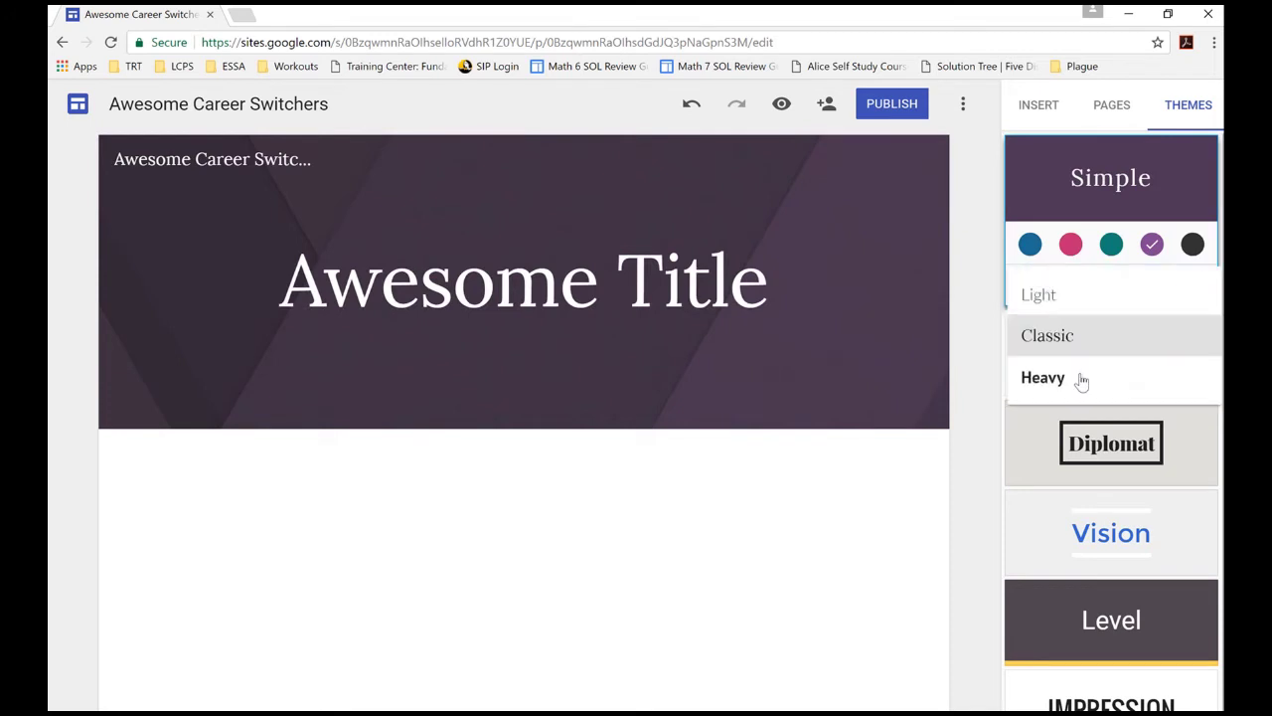
pyautogui.click(1077, 379)
# - Try the Aristotle theme with its green accent, followed by the Vision and Level themes
pyautogui.click(1038, 355)
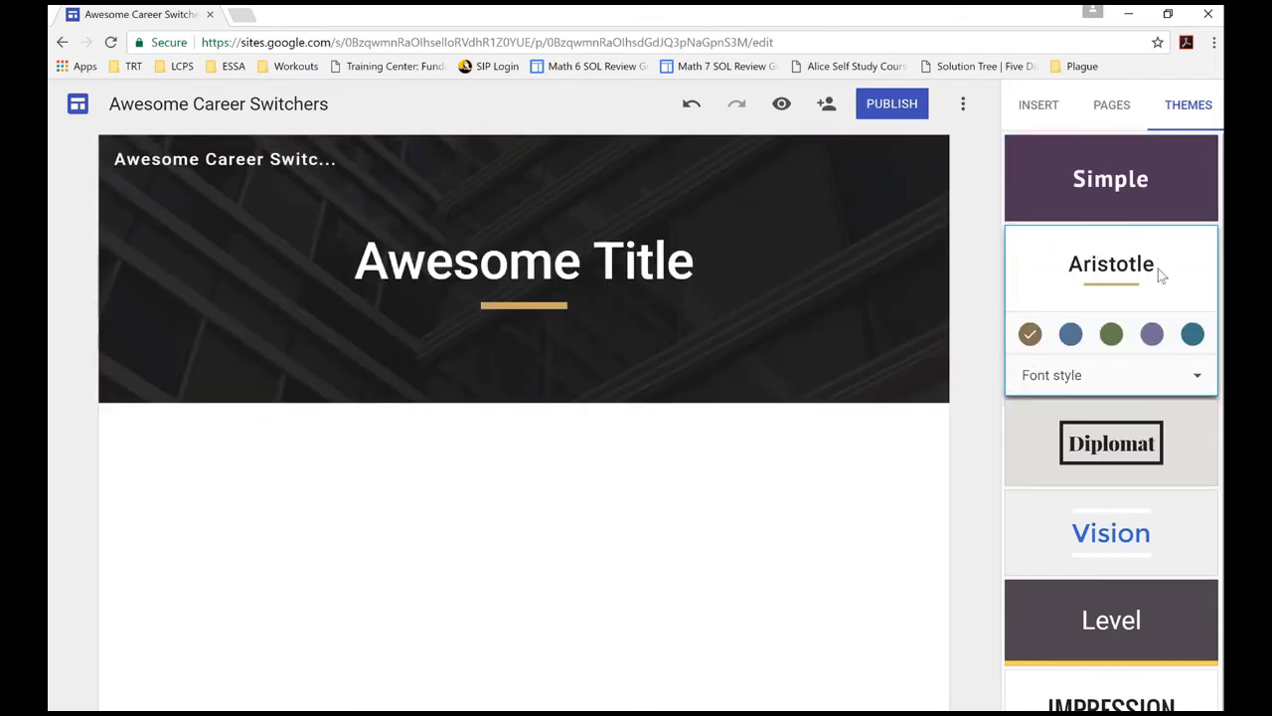
pyautogui.moveTo(653, 317)
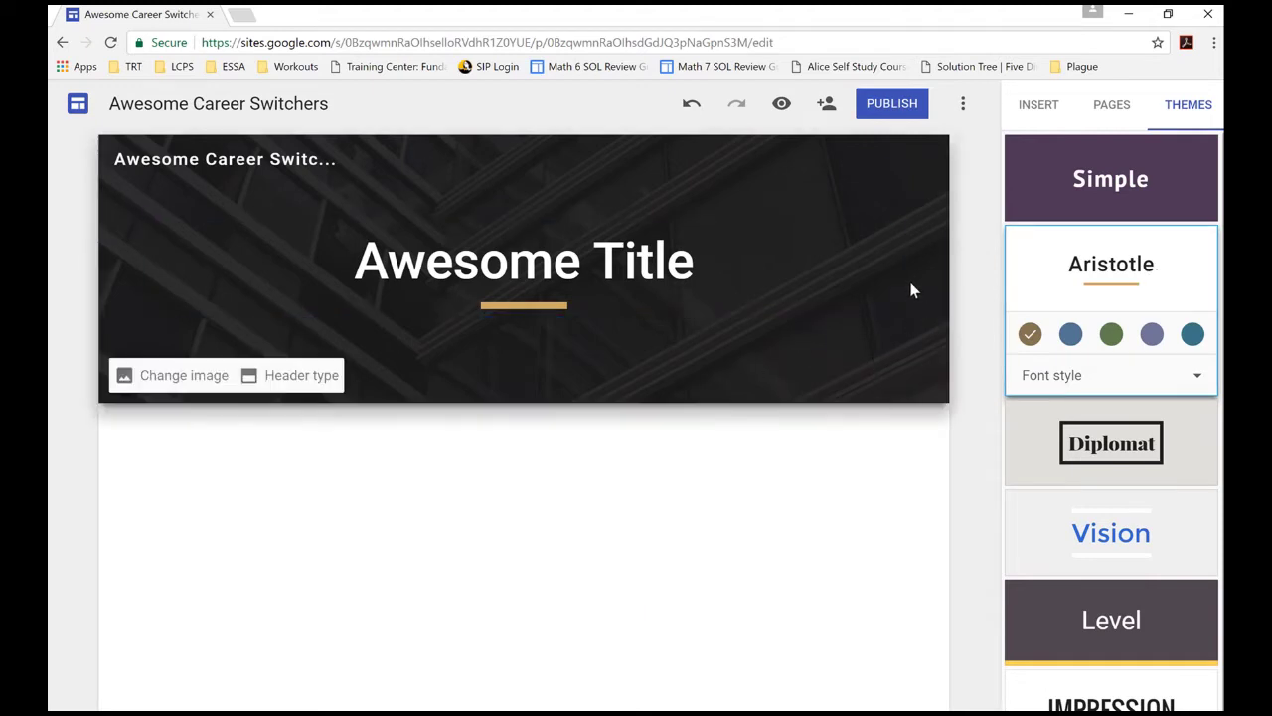
pyautogui.click(1112, 336)
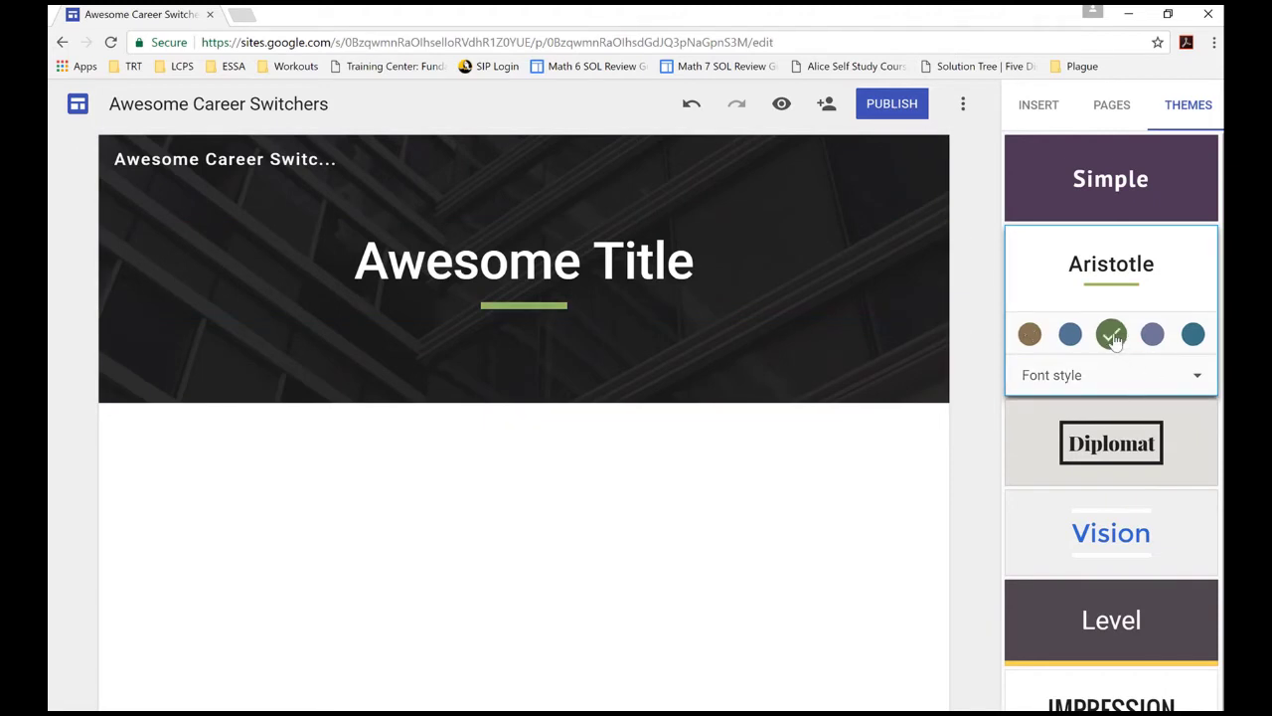
pyautogui.click(1132, 522)
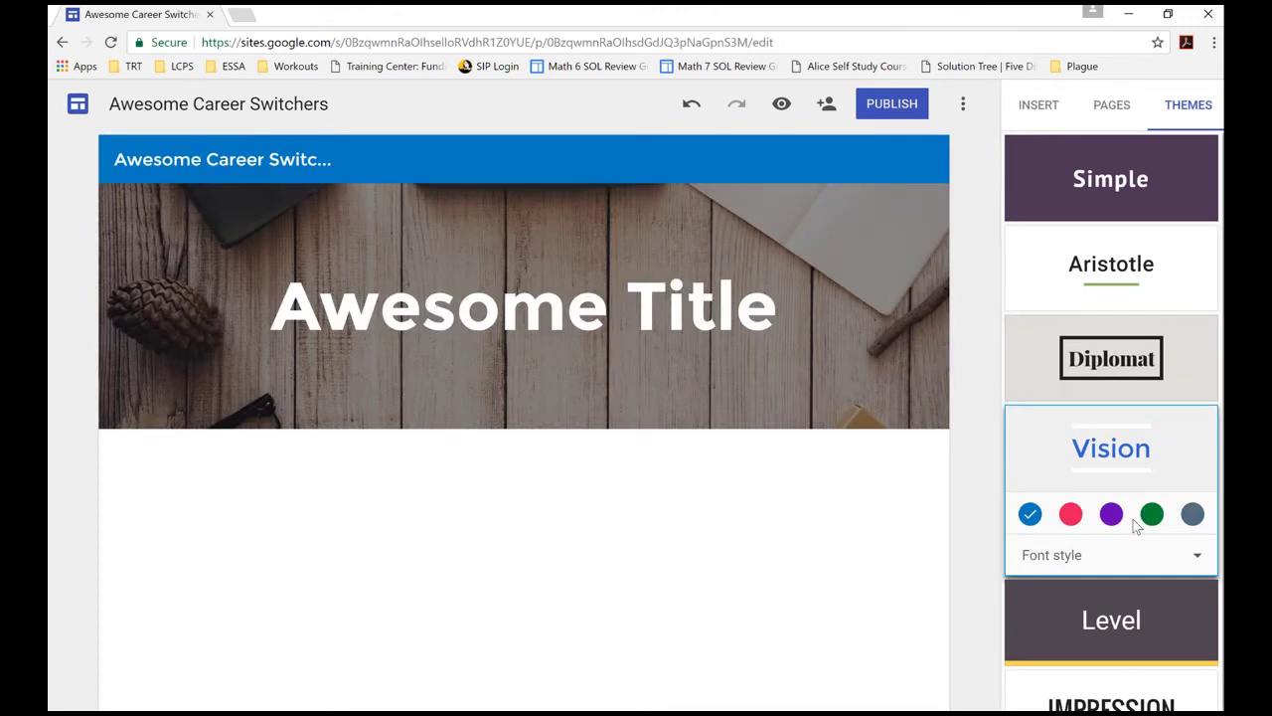
pyautogui.click(1105, 616)
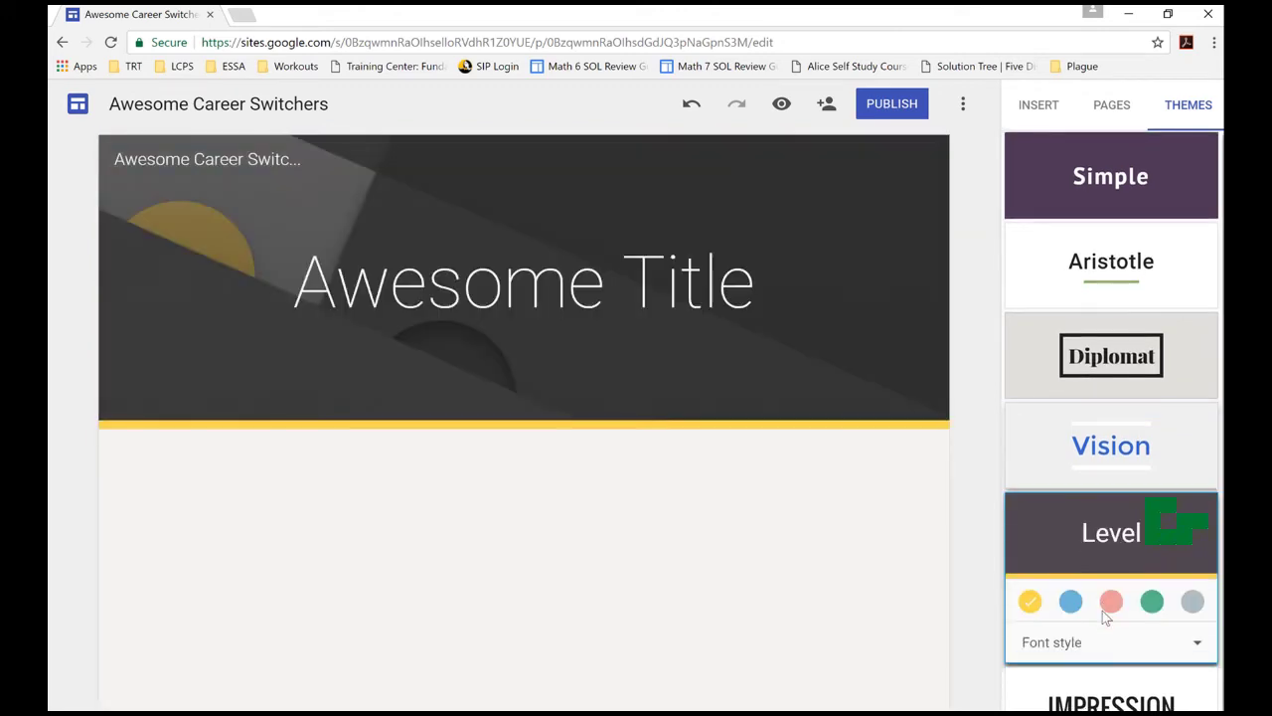
# - Apply the Impression theme, try its yellow accent and set the accent color to green
pyautogui.click(1113, 698)
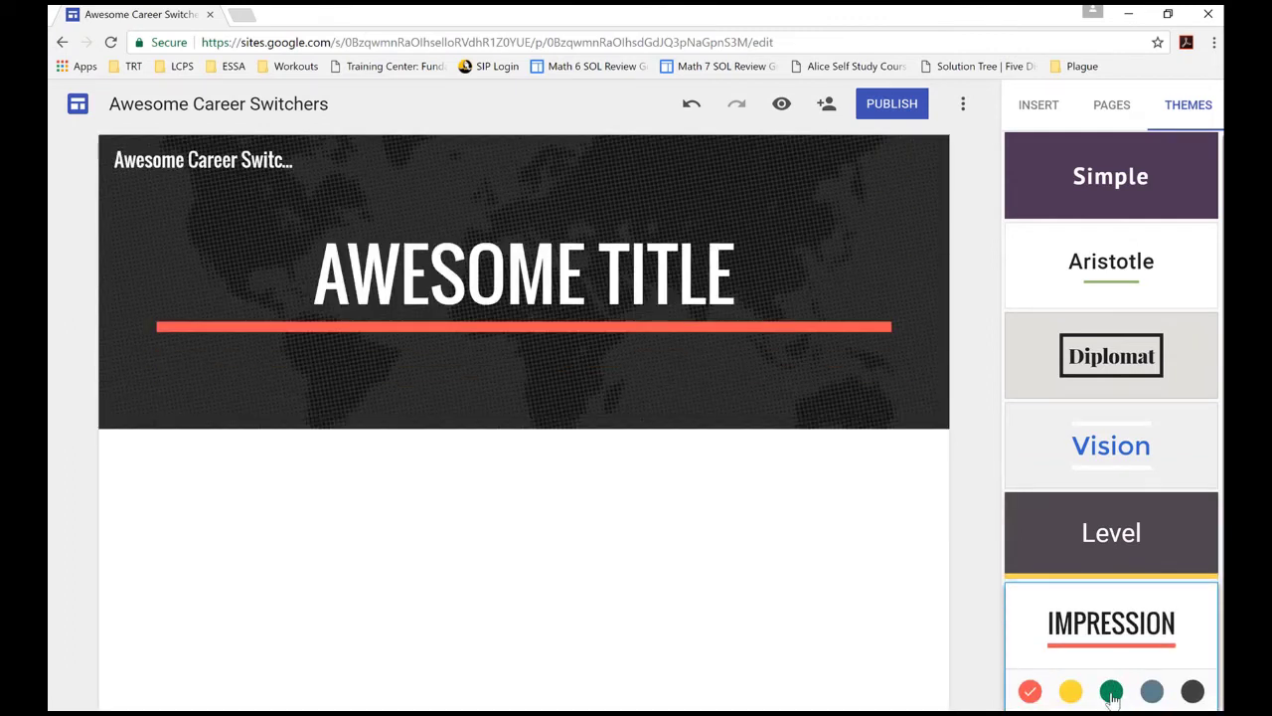
pyautogui.click(1070, 692)
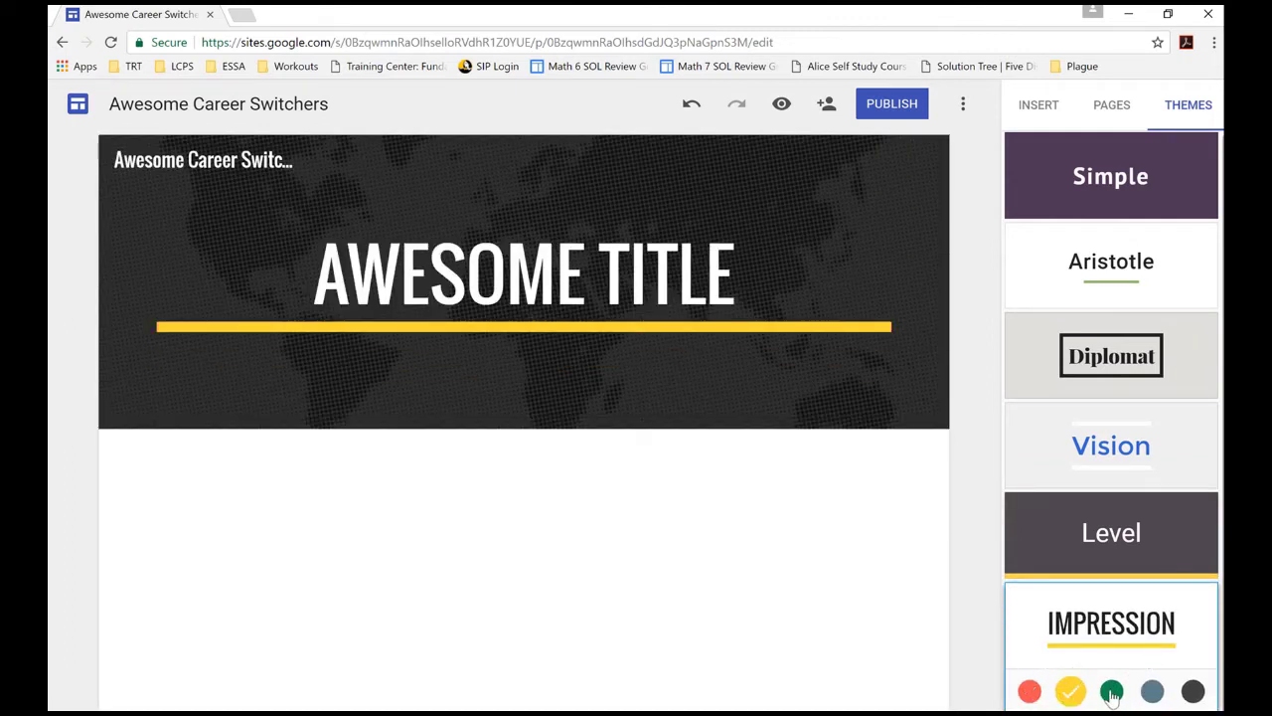
pyautogui.click(1112, 692)
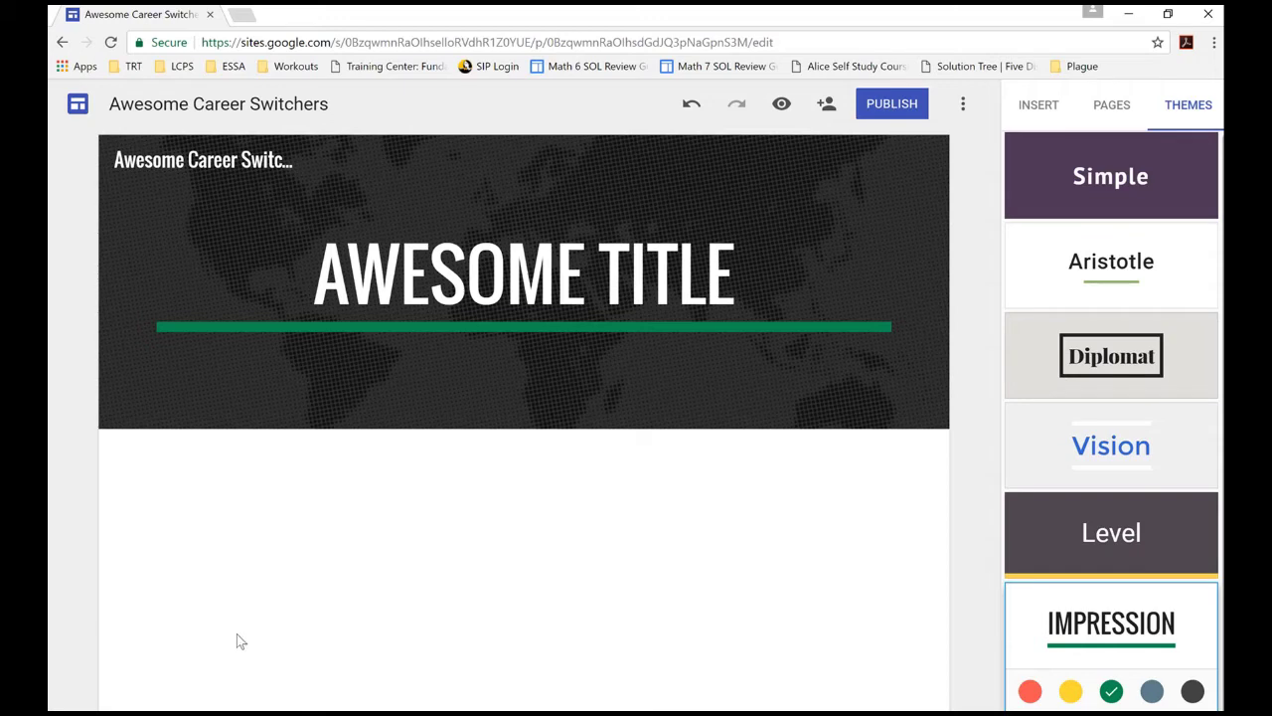
# - Insert a text box directly below the header with the text "Hello World!"
pyautogui.doubleClick(150, 484)
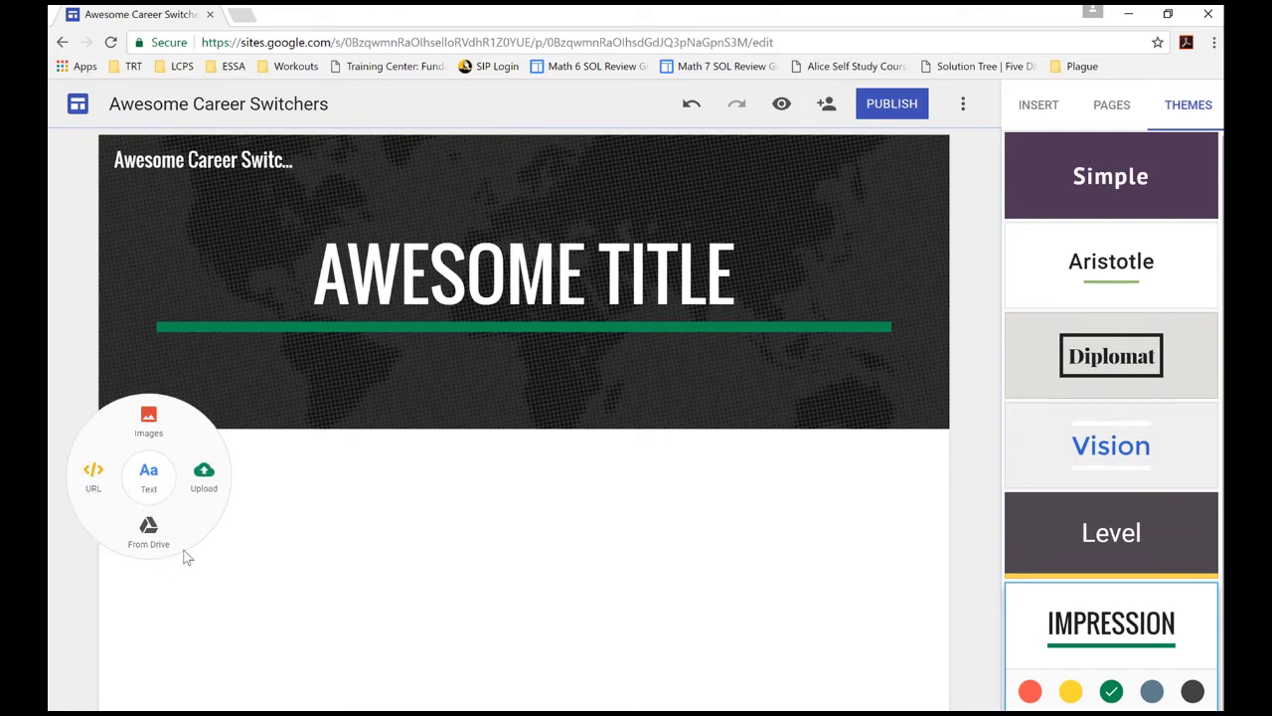
pyautogui.click(148, 475)
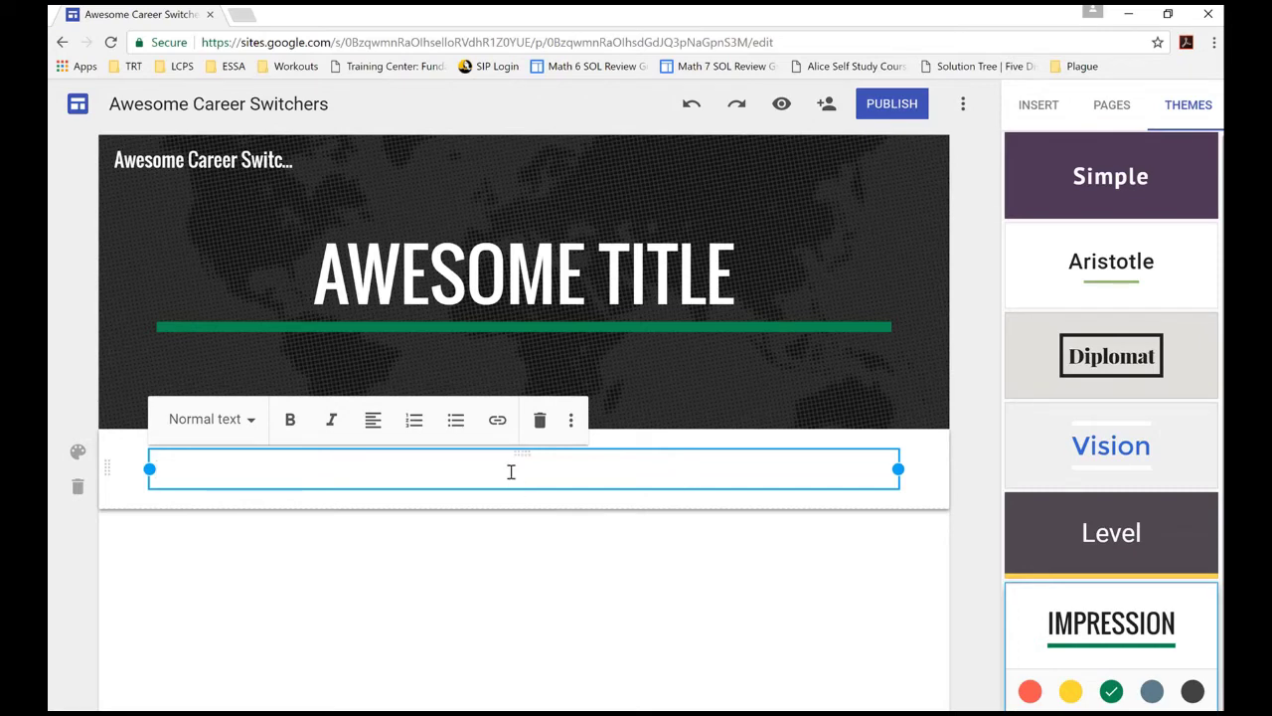
pyautogui.write('Hellow')
pyautogui.press('BackSpace')
pyautogui.write('World!')
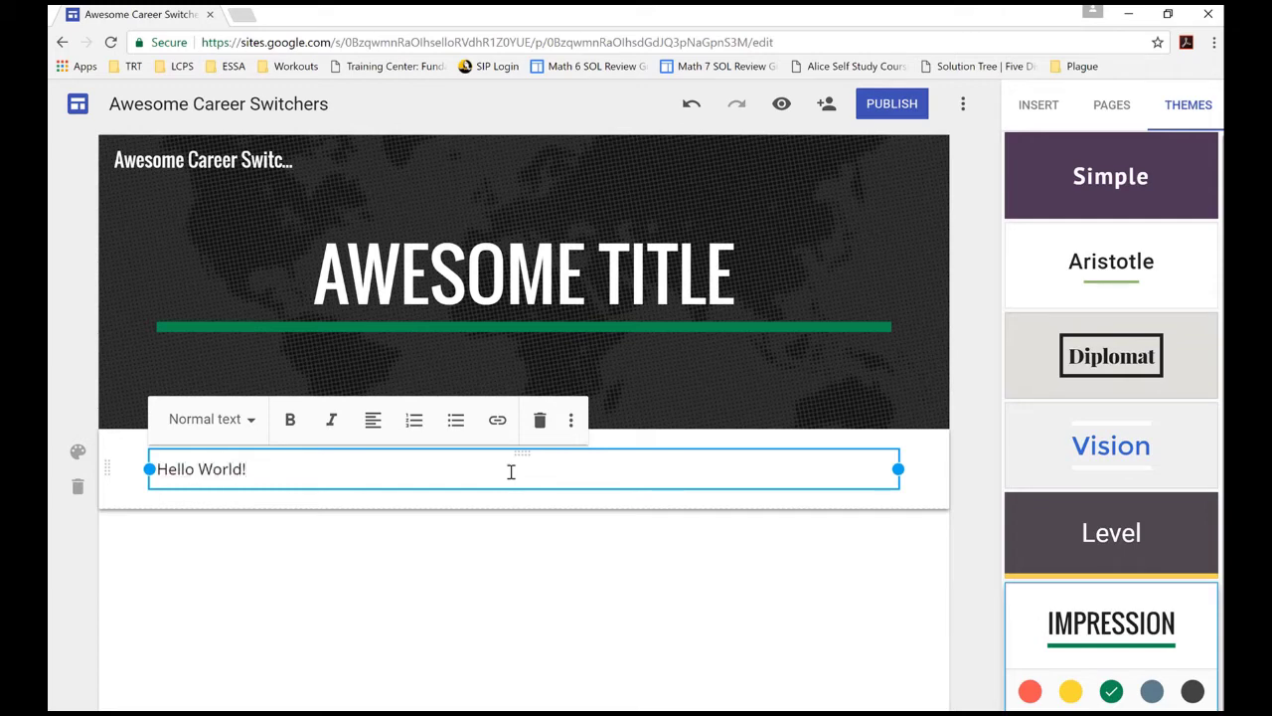
# - Try the Heading style on the "Hello World!" text and return it to Normal text
pyautogui.moveTo(248, 470); pyautogui.dragTo(153, 471)
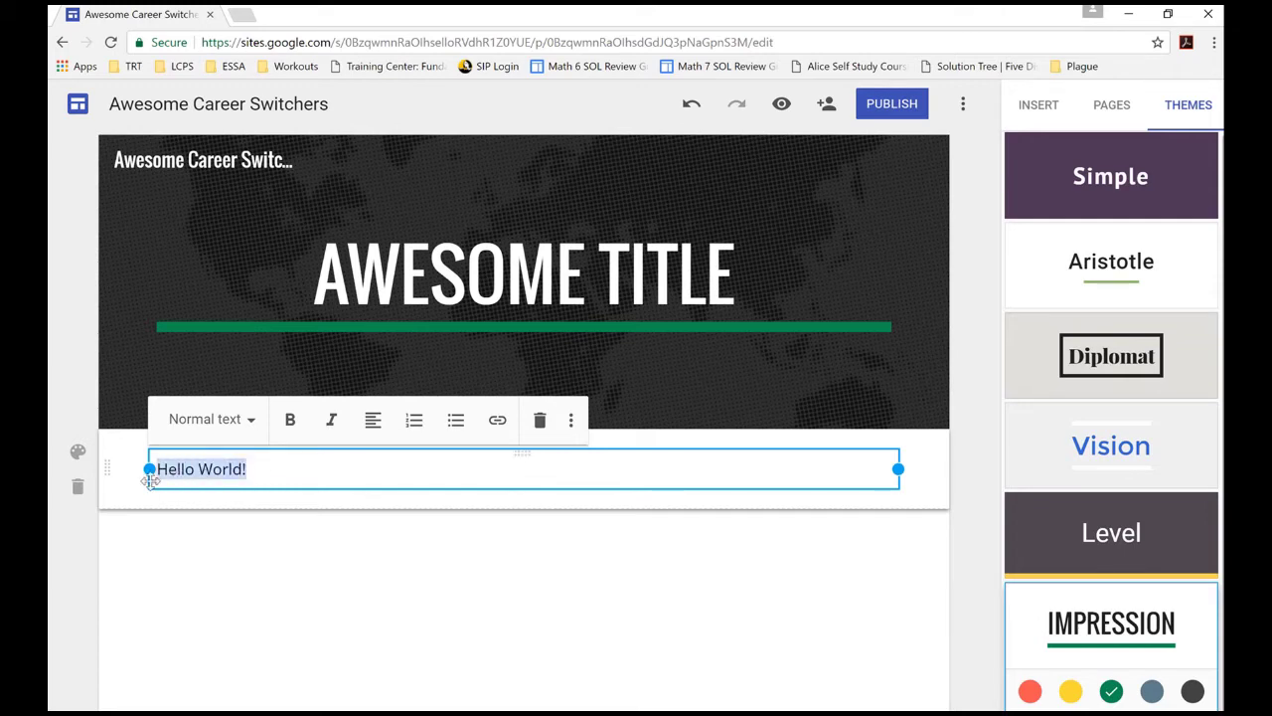
pyautogui.click(246, 421)
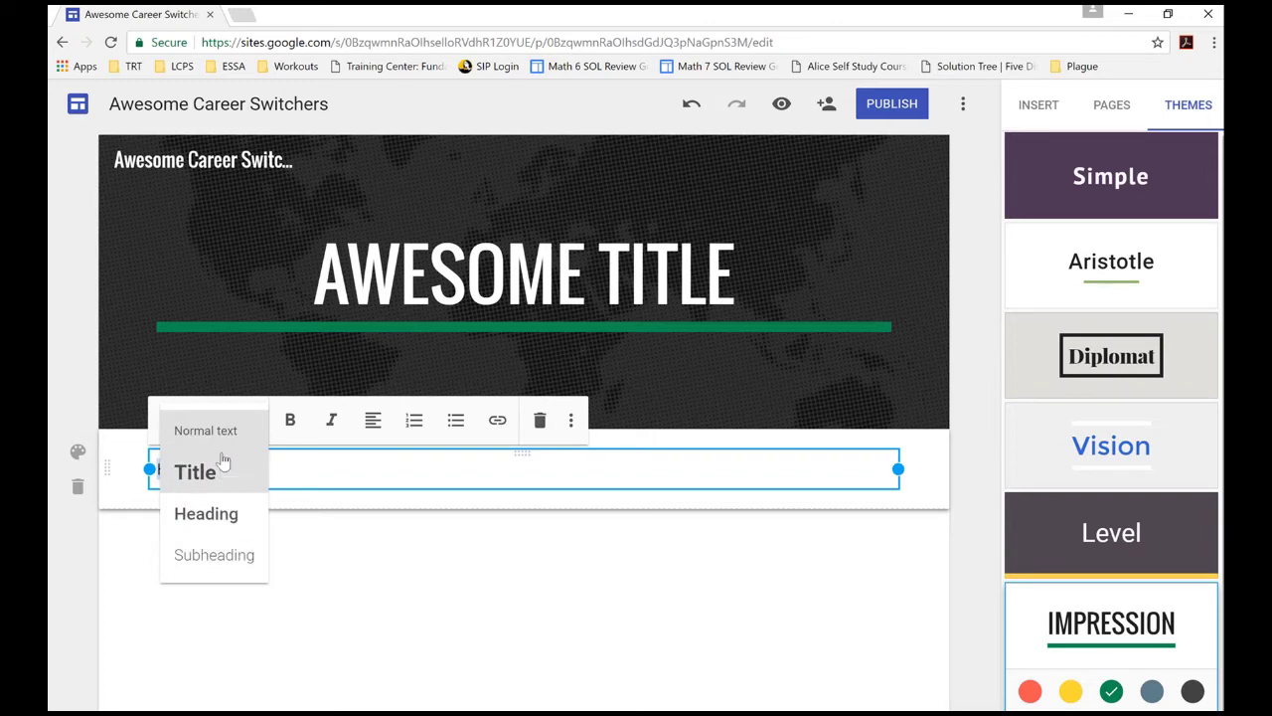
pyautogui.click(206, 514)
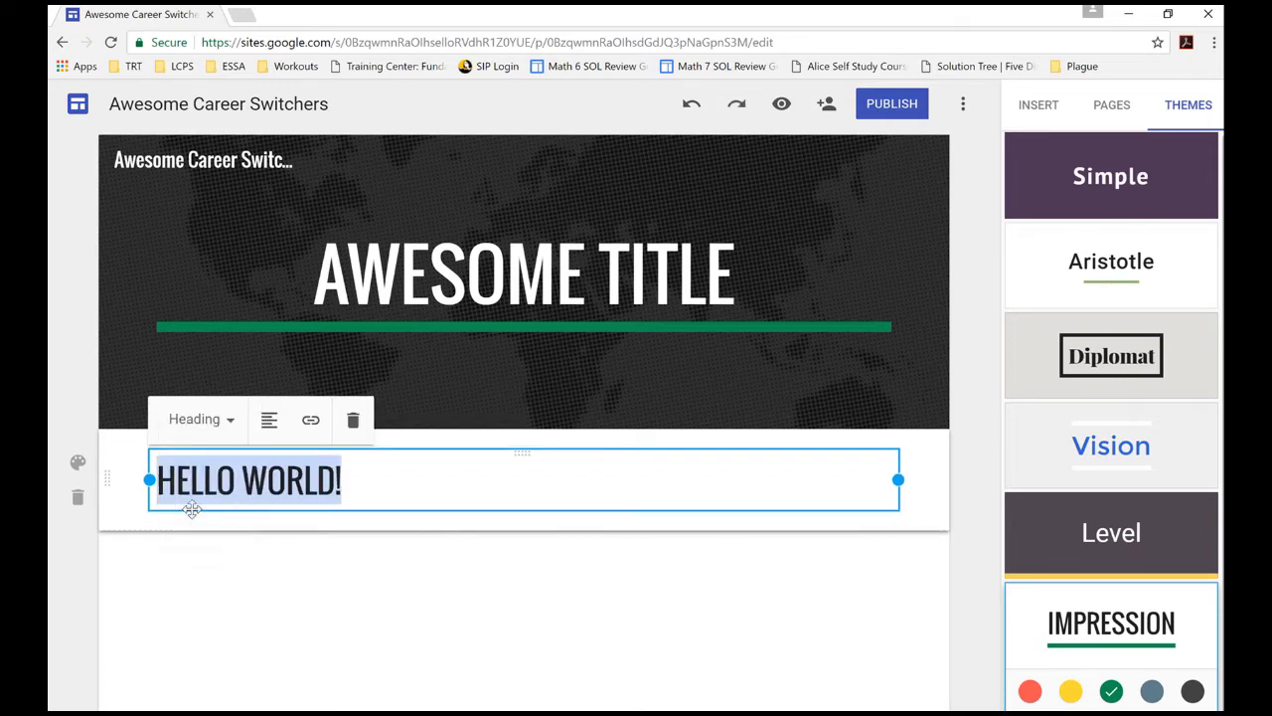
pyautogui.click(227, 421)
pyautogui.click(222, 430)
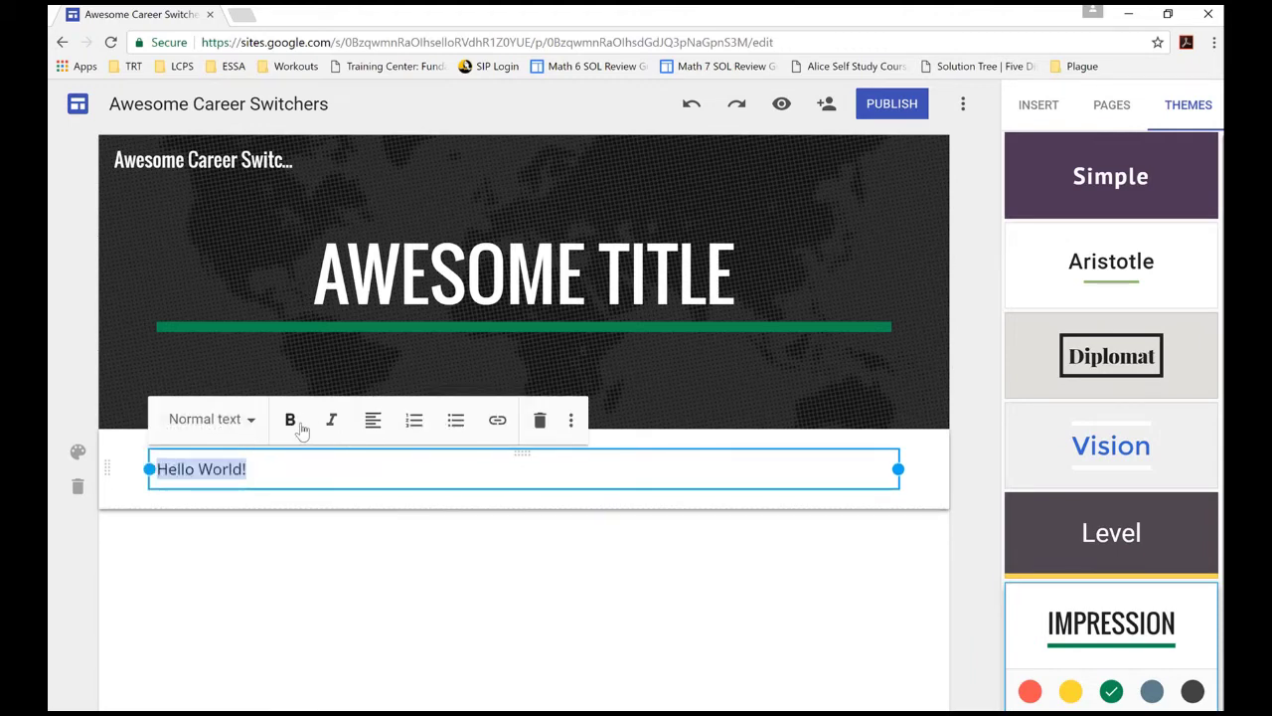
# - Make "Hello World!" bold and italic, and try right alignment before returning it to left alignment
pyautogui.click(292, 423)
pyautogui.click(332, 422)
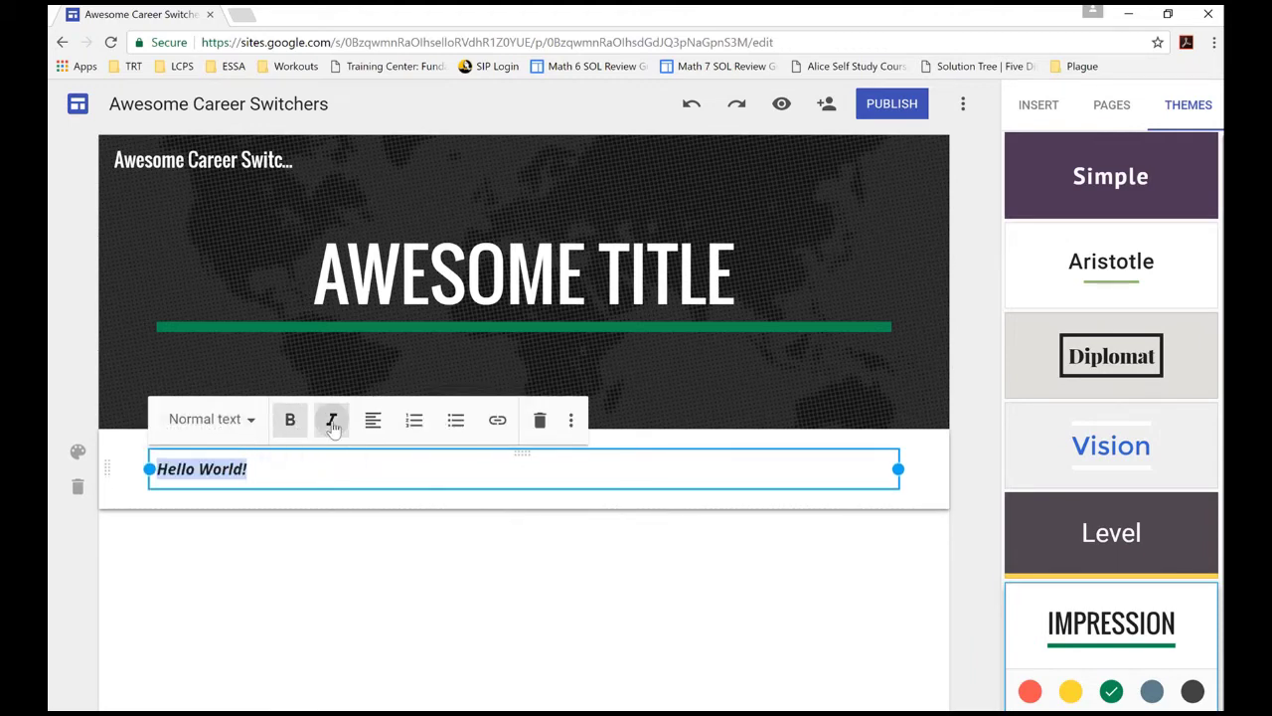
pyautogui.click(373, 421)
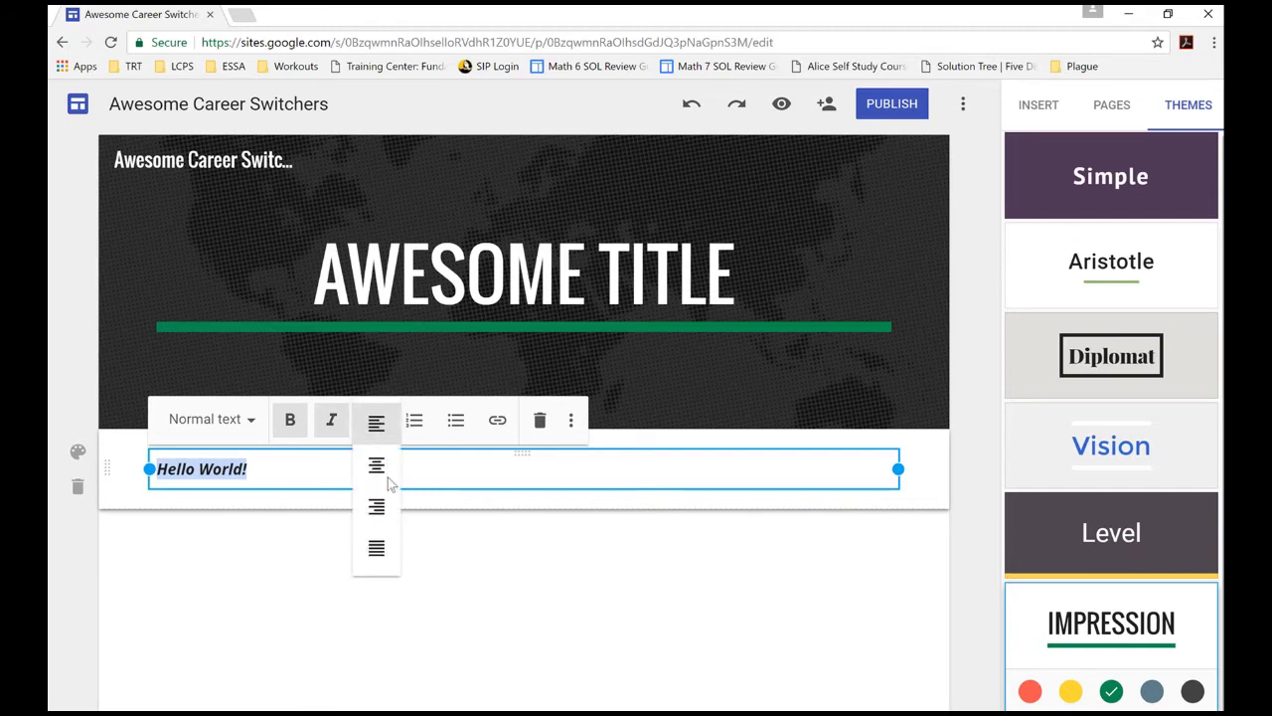
pyautogui.click(376, 508)
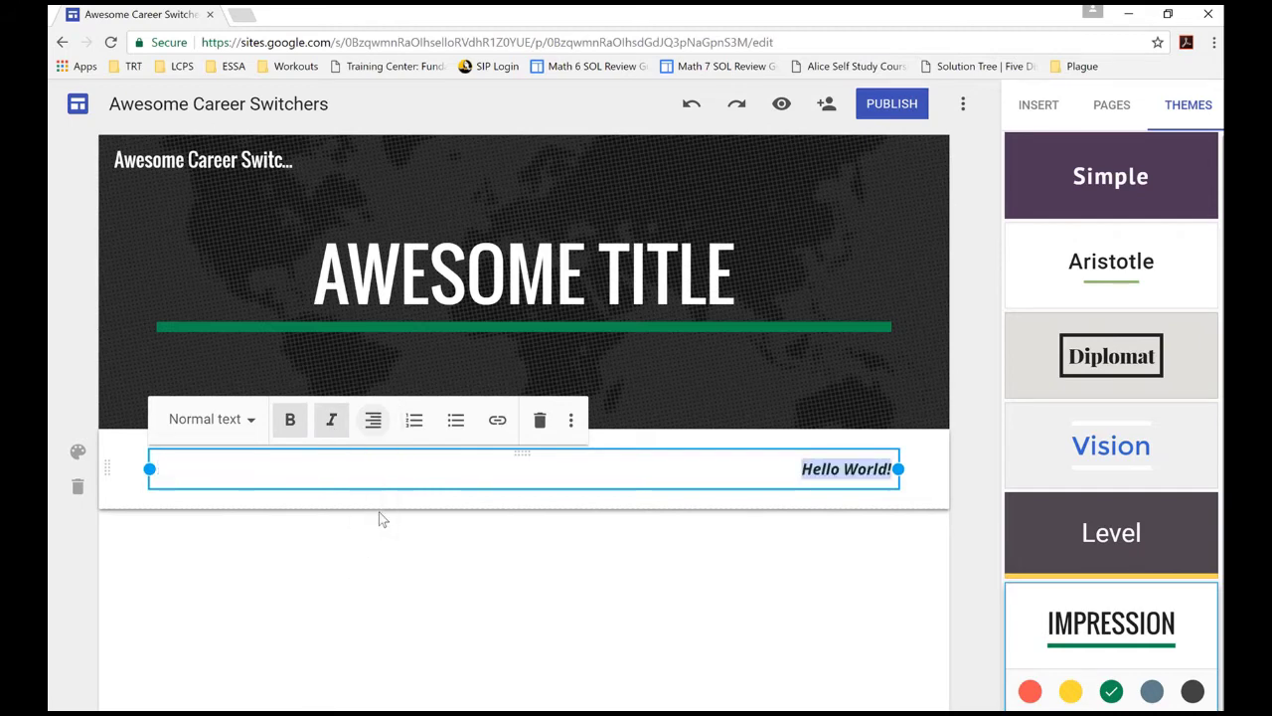
pyautogui.click(377, 422)
pyautogui.click(377, 432)
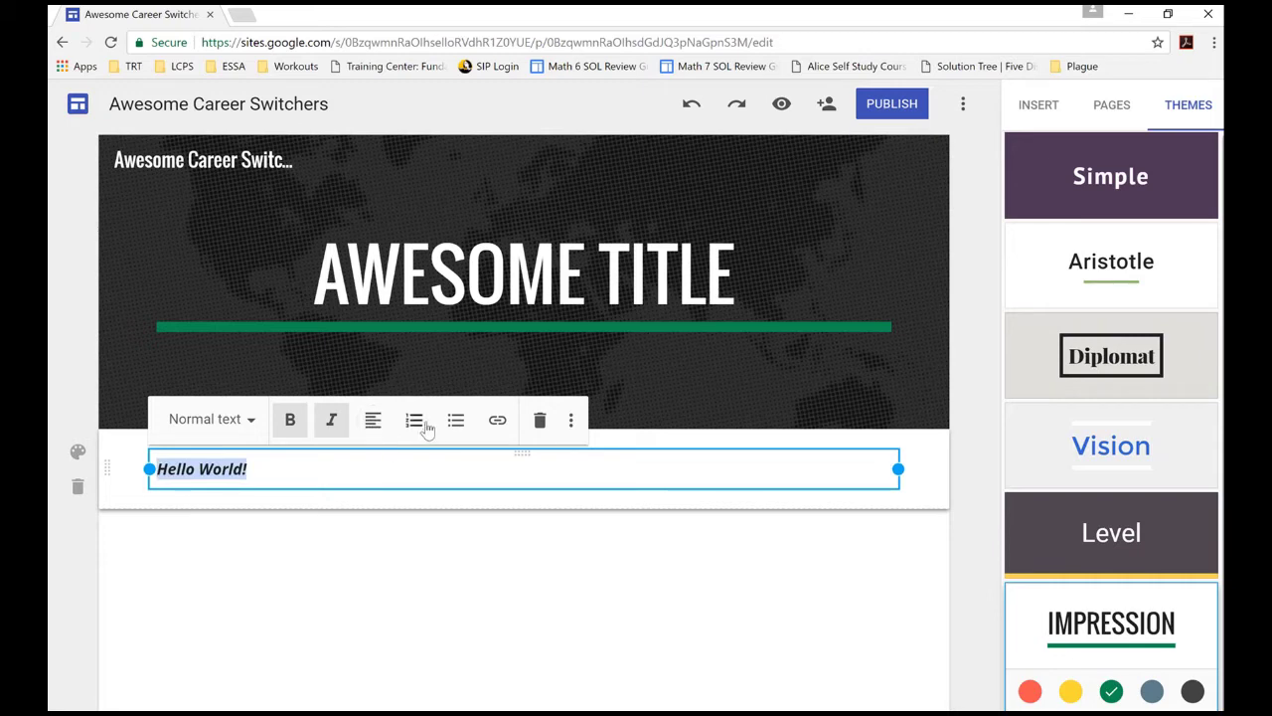
# - Add a numbered list with the items one, two and three below "Hello World!", and change the third item to a bullet
pyautogui.click(284, 472)
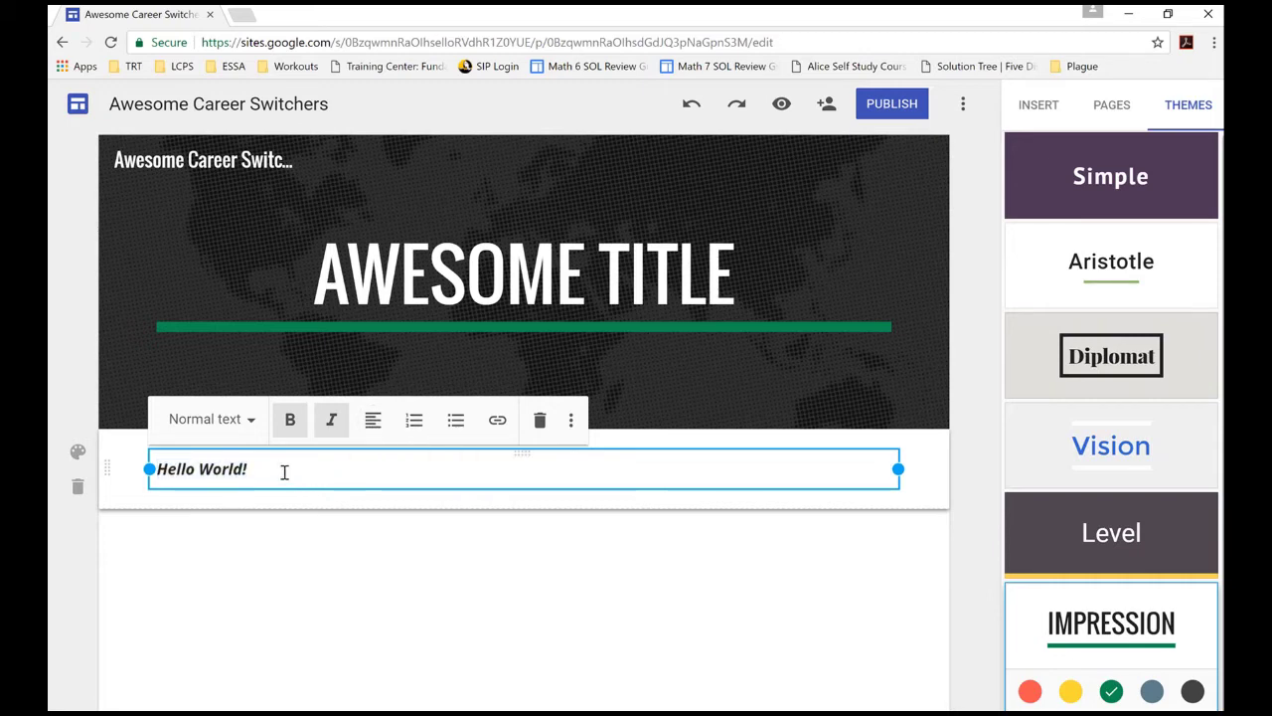
pyautogui.press('Return')
pyautogui.click(415, 421)
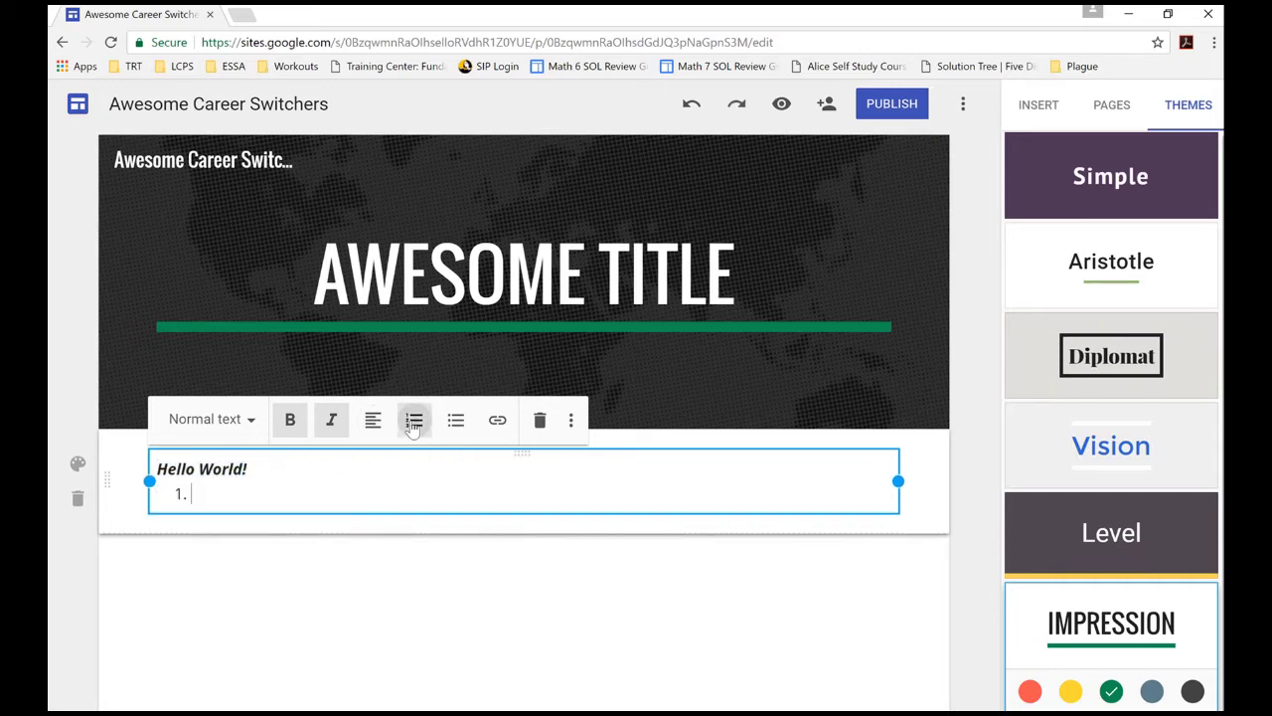
pyautogui.write('one')
pyautogui.press('Return')
pyautogui.write('two')
pyautogui.press('Return')
pyautogui.write('three')
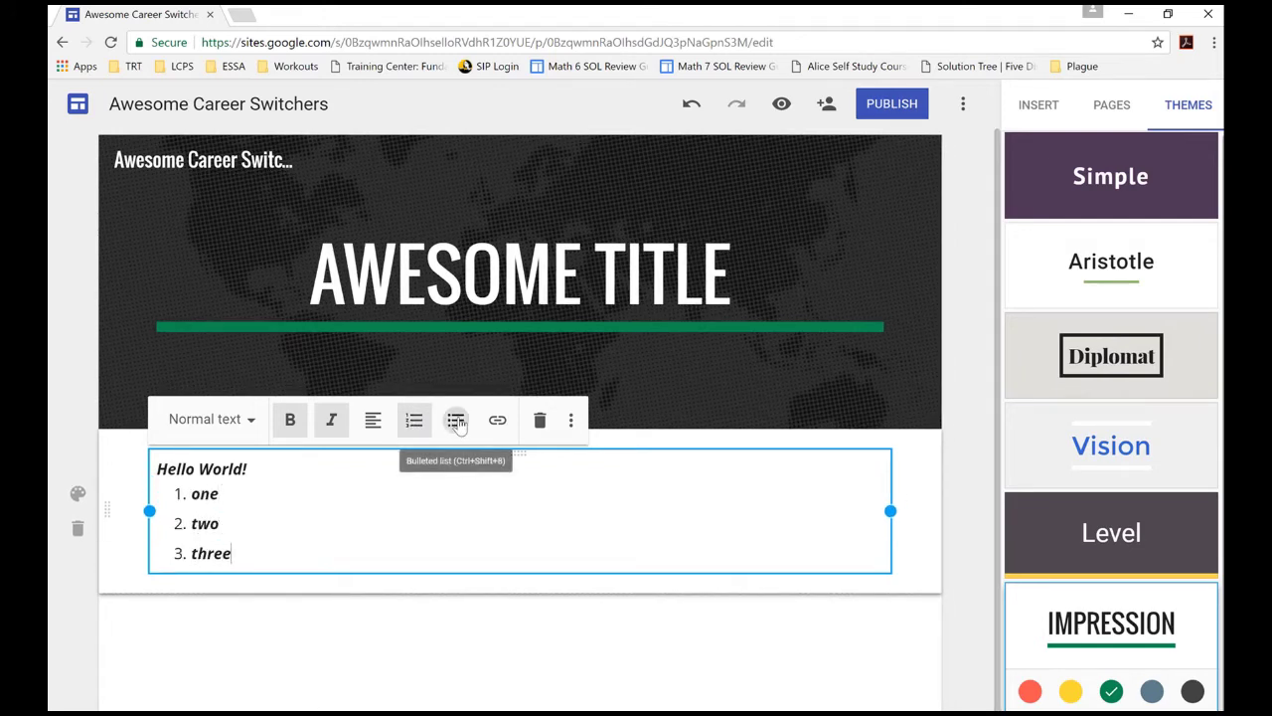
pyautogui.click(457, 421)
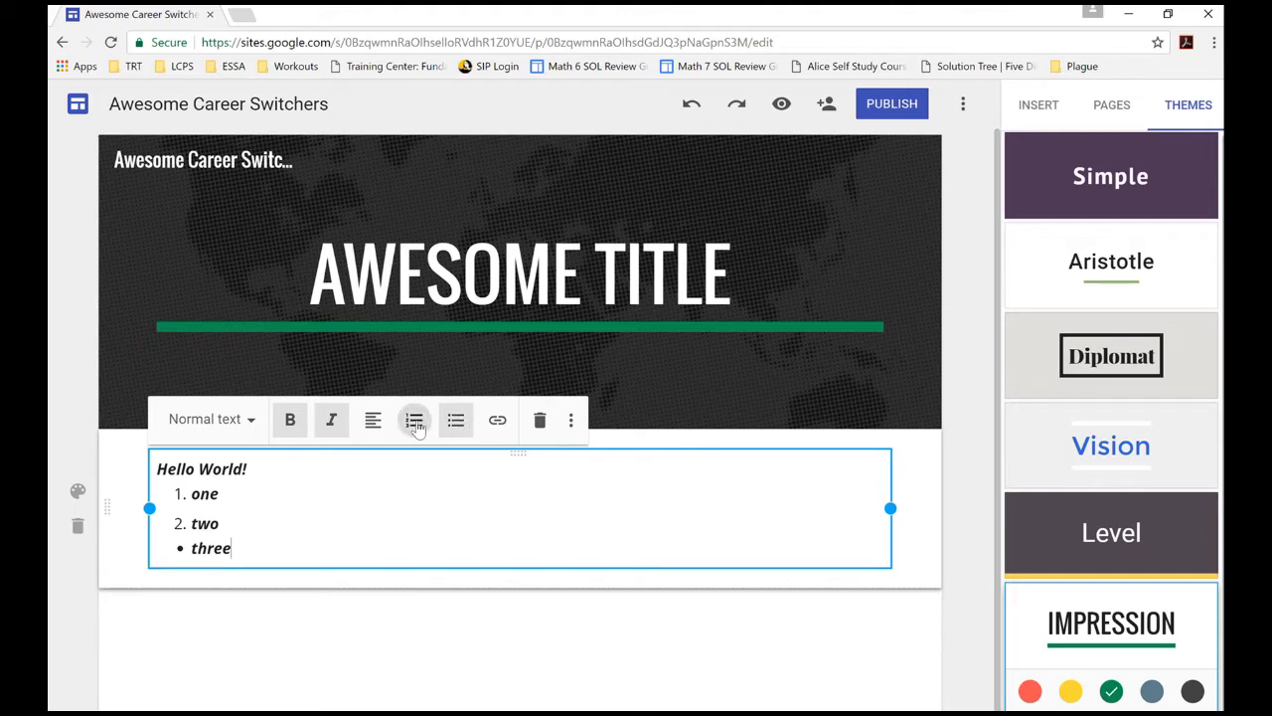
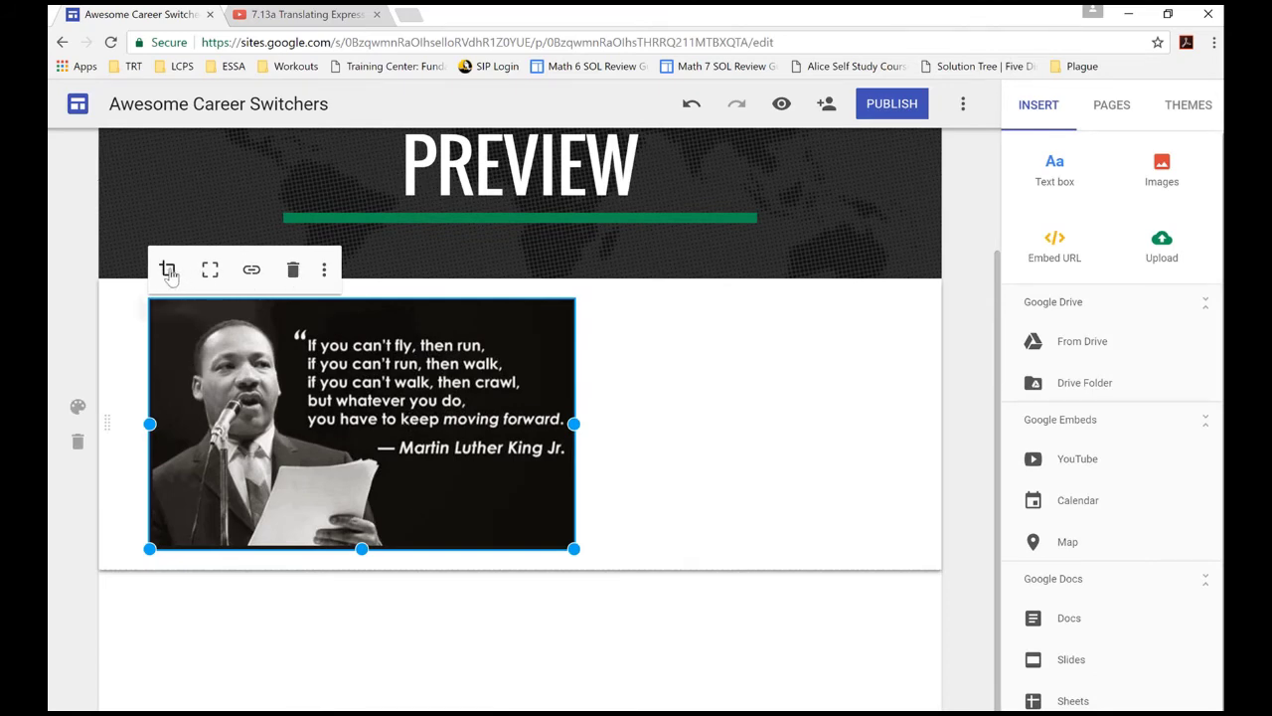
# - Examine the crop mode and the additional options of the Martin Luther King Jr. quote image
pyautogui.click(168, 270)
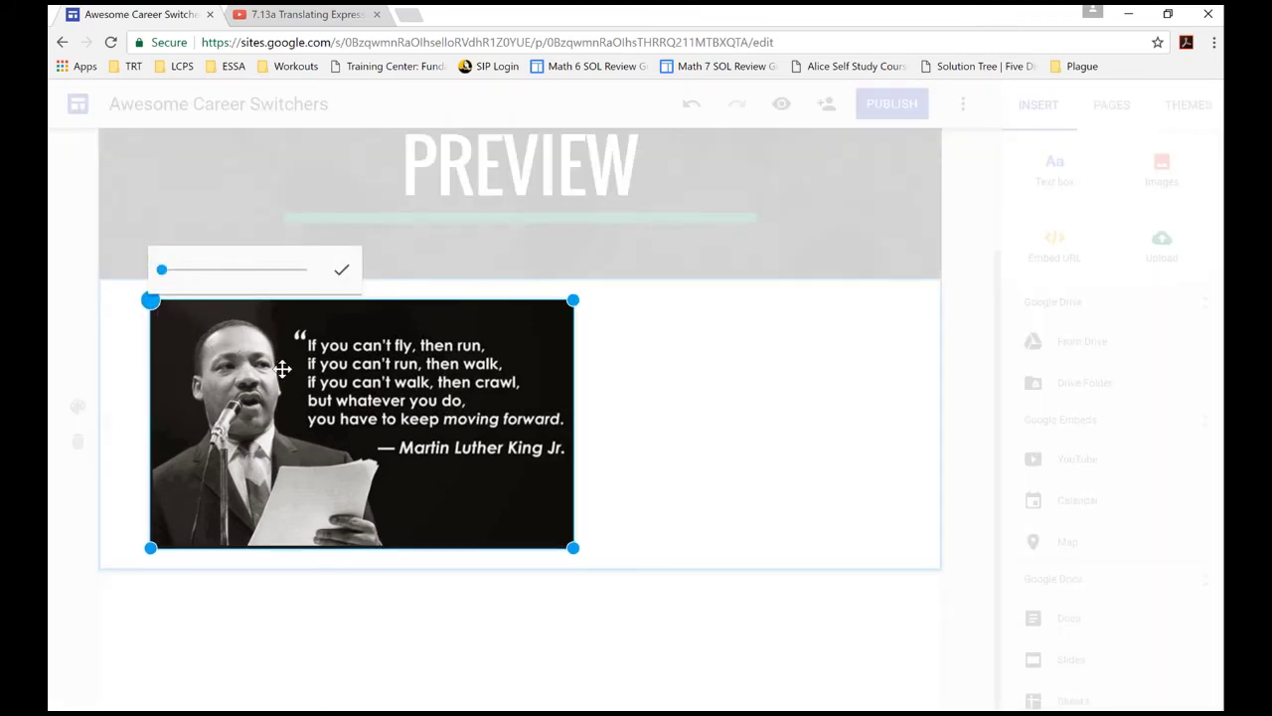
pyautogui.moveTo(165, 275)
pyautogui.mouseDown()
pyautogui.moveTo(249, 270)
pyautogui.moveTo(156, 288)
pyautogui.mouseUp()
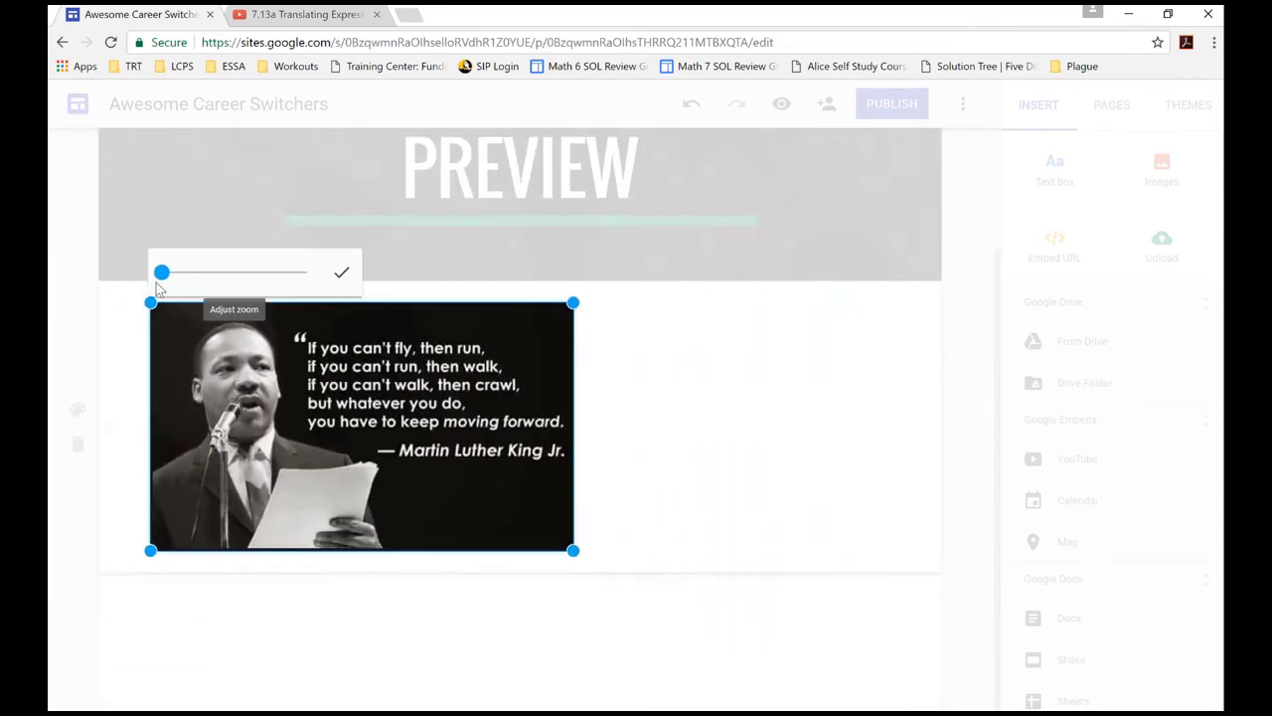
pyautogui.click(341, 272)
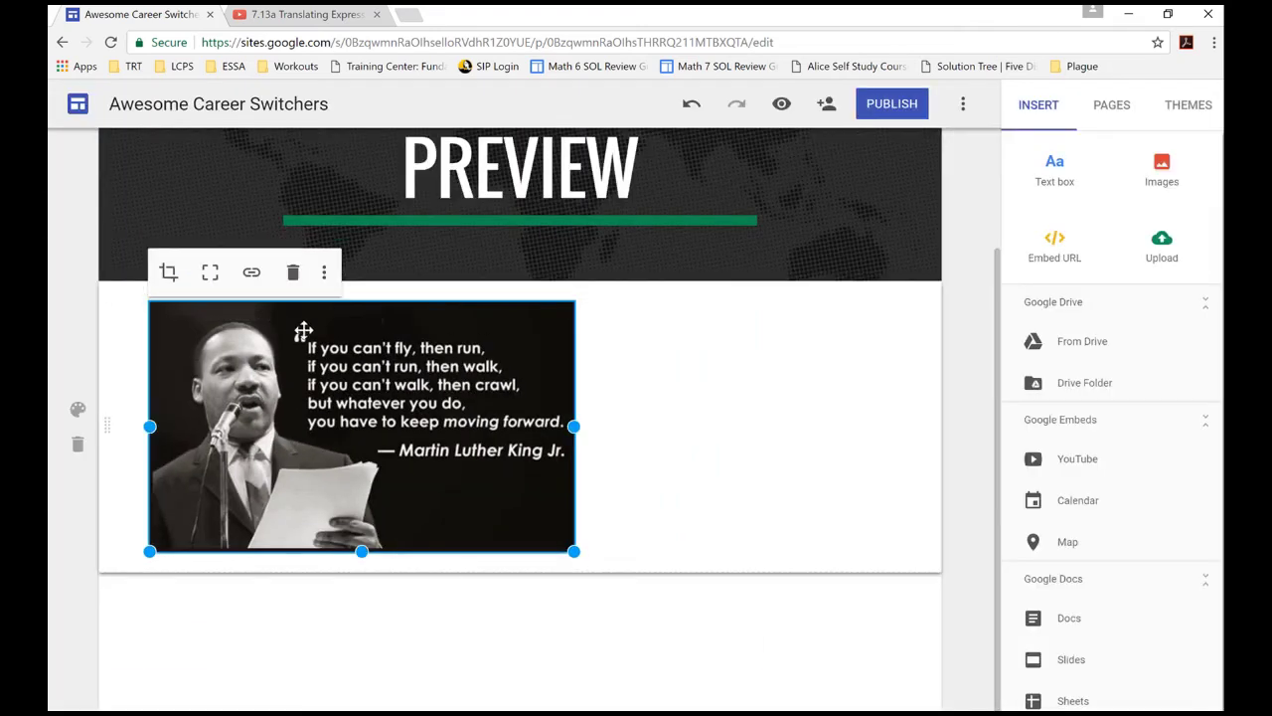
pyautogui.click(324, 275)
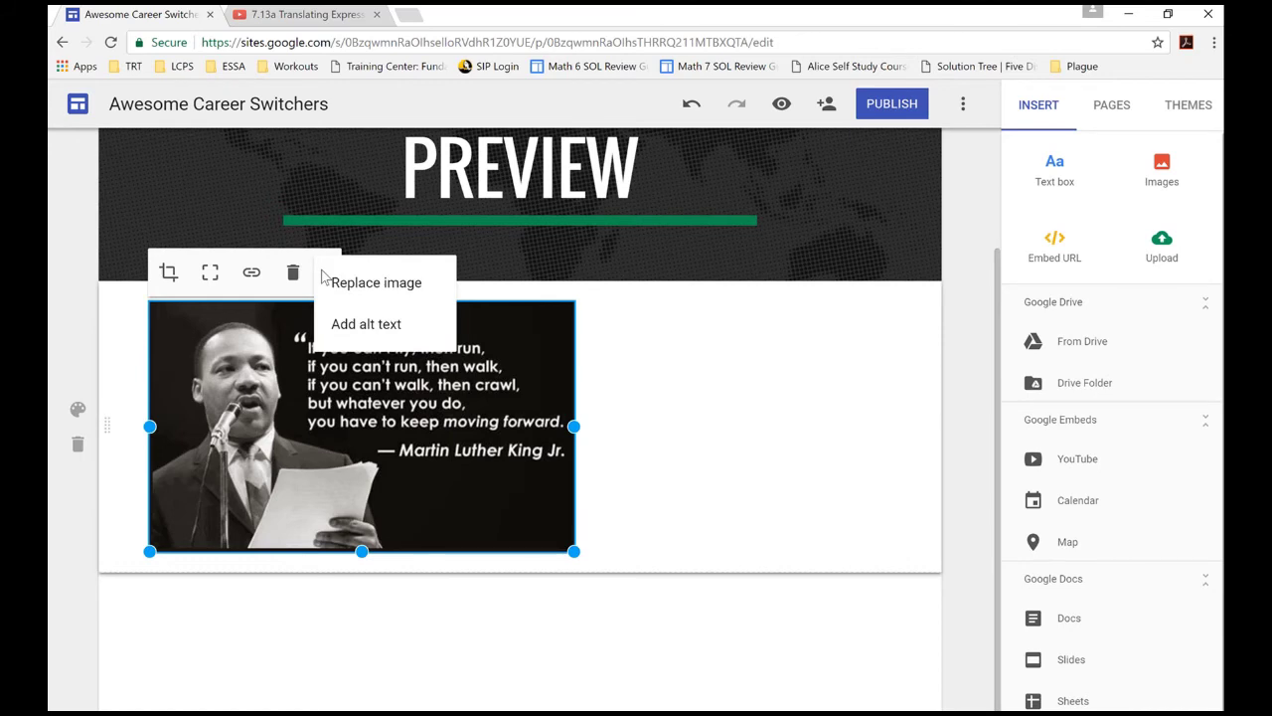
pyautogui.click(229, 363)
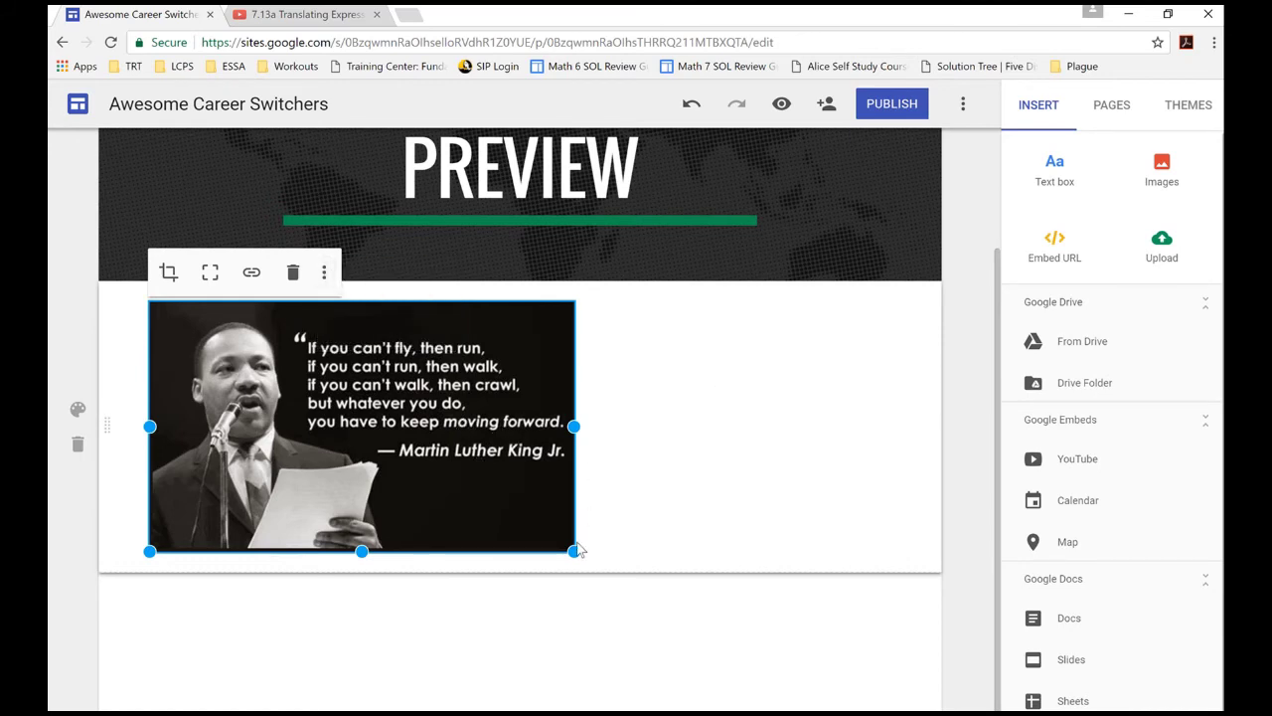
# - Shrink the quote image to about two thirds of its size and add the text "Great Quote to live by!" beside it
pyautogui.moveTo(574, 552); pyautogui.dragTo(436, 476)
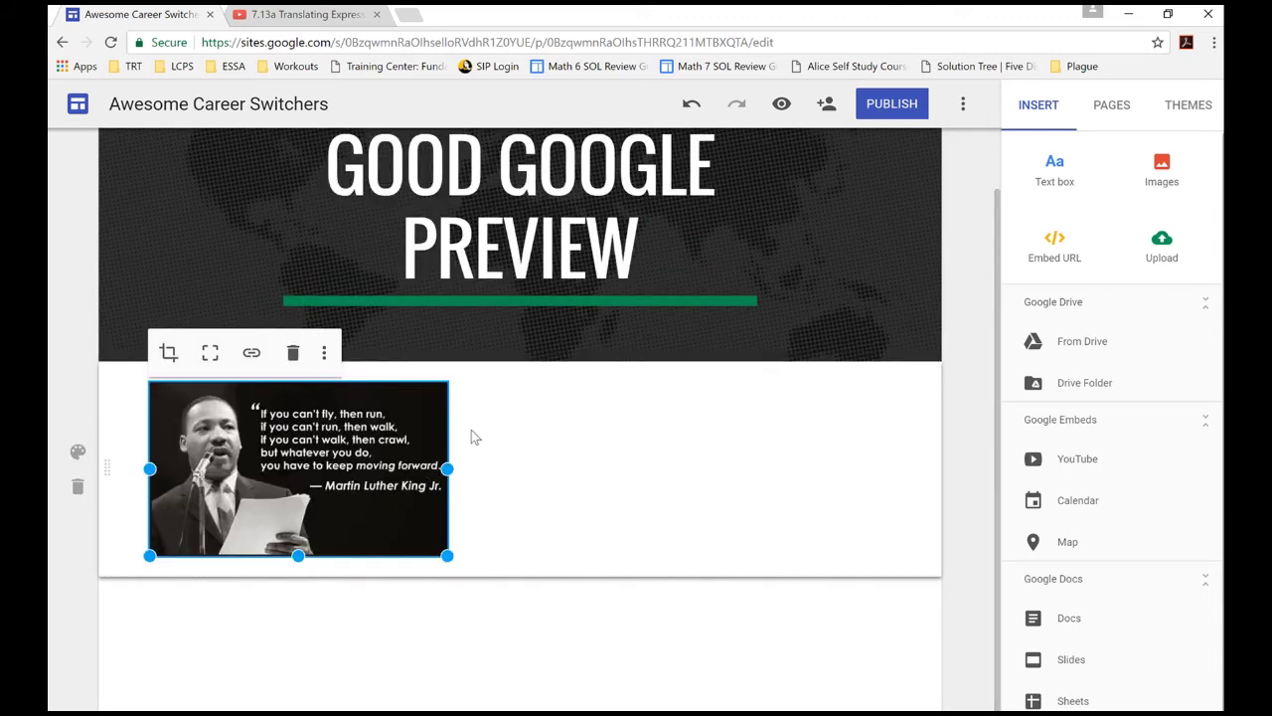
pyautogui.click(477, 393)
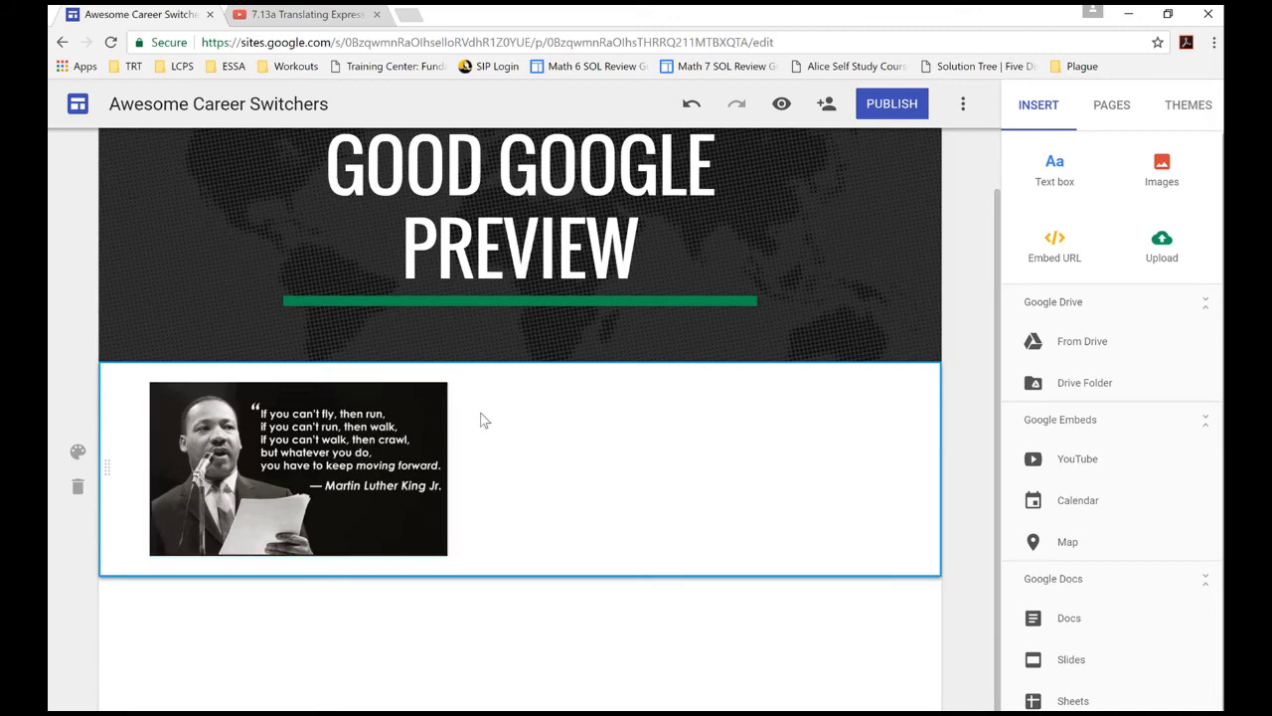
pyautogui.doubleClick(480, 420)
pyautogui.click(478, 409)
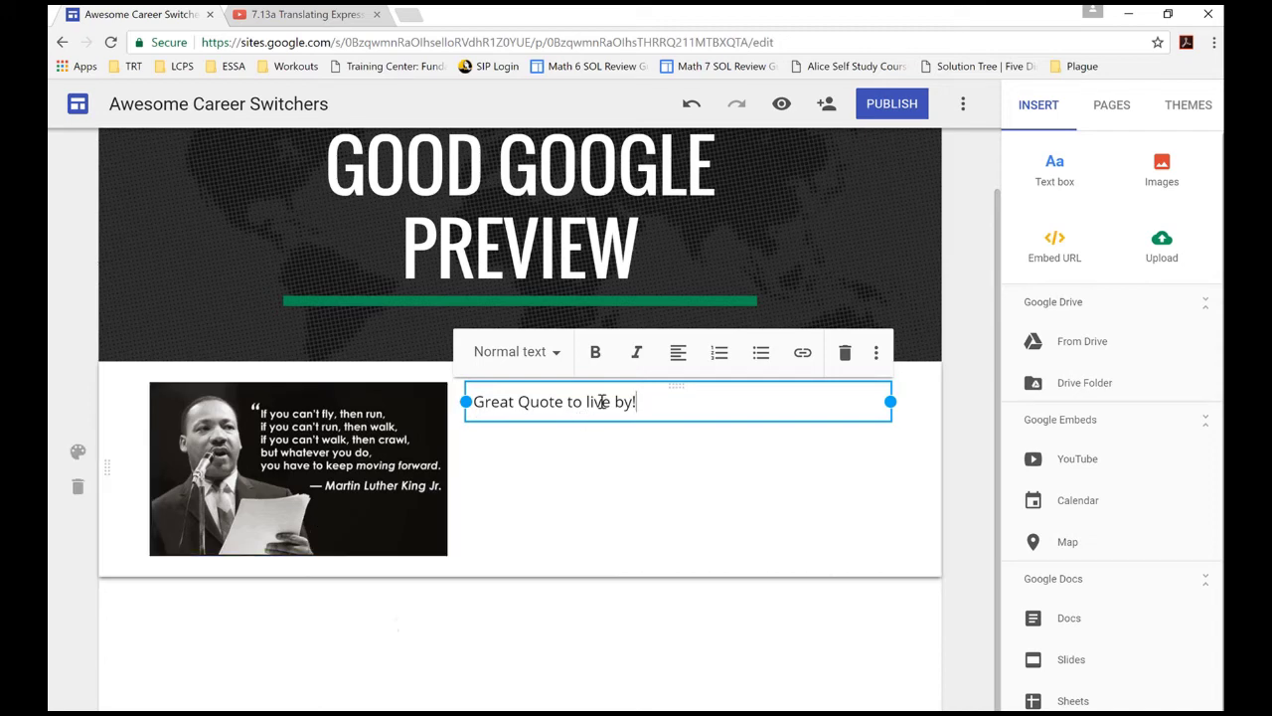
pyautogui.click(477, 596)
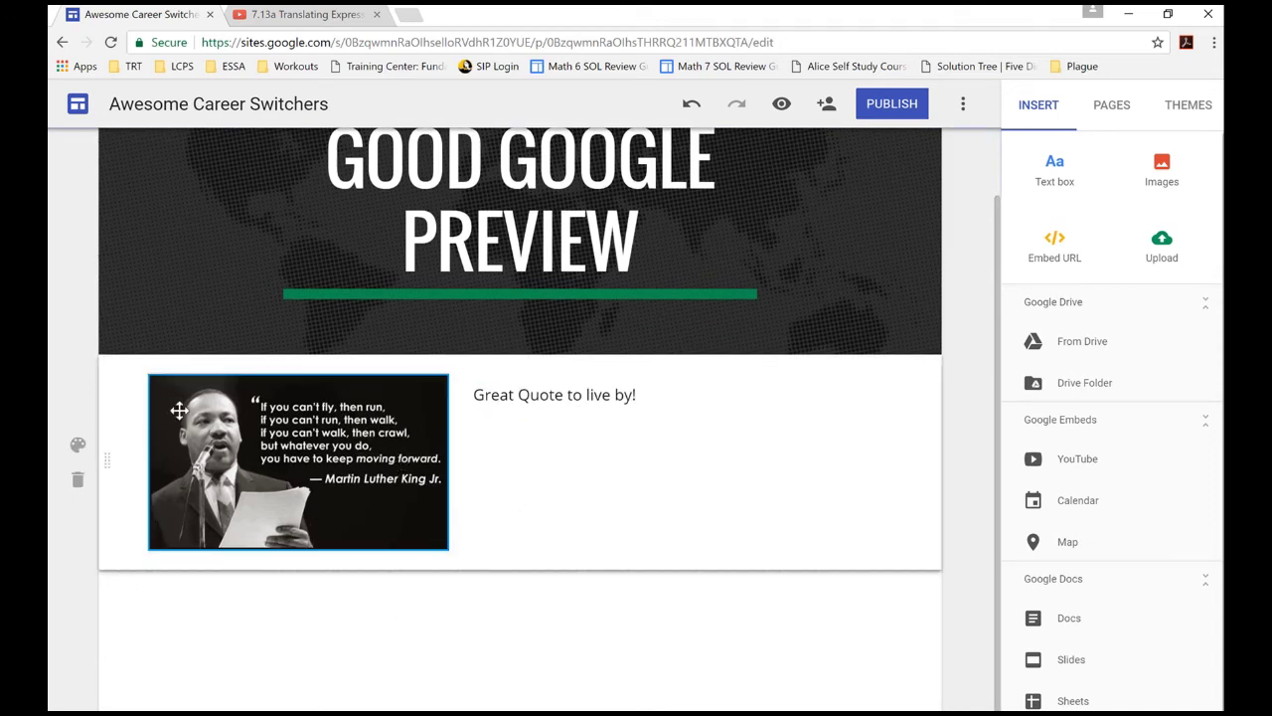
# - Add a text box reading "More awesomeness!" in a new section below the quote image and narrow it to about a third of its width
pyautogui.doubleClick(157, 597)
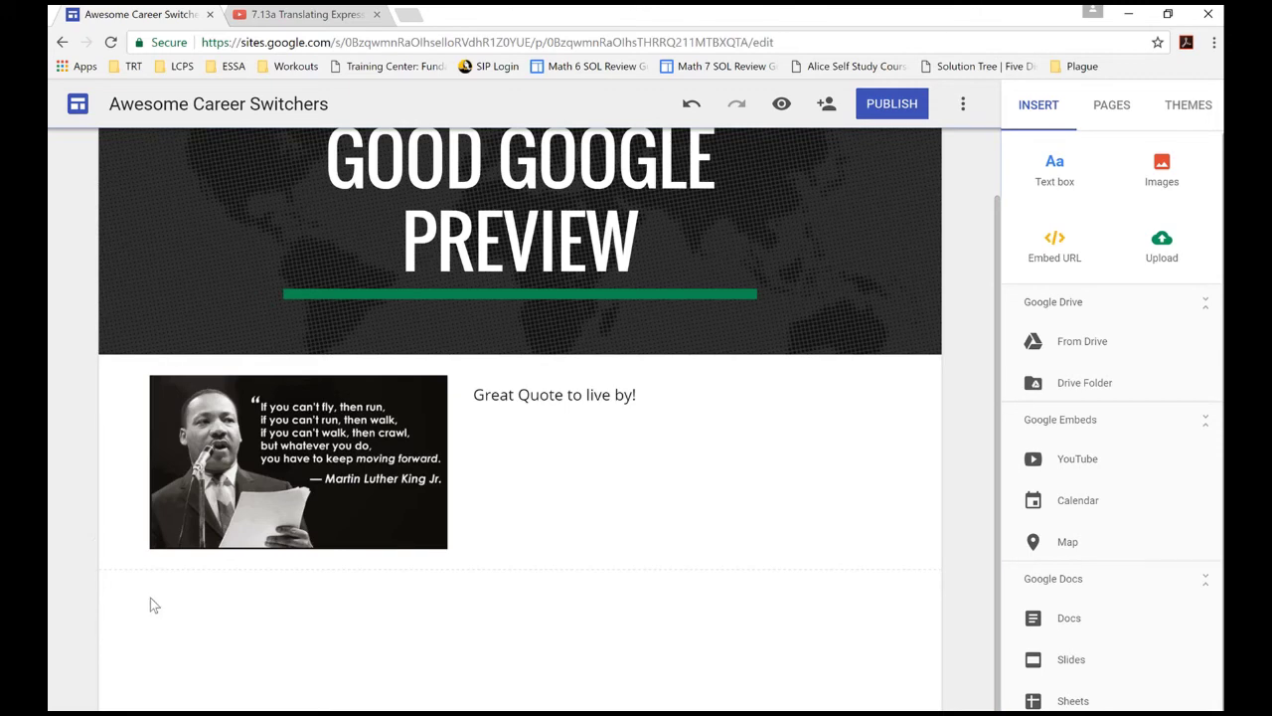
pyautogui.doubleClick(150, 598)
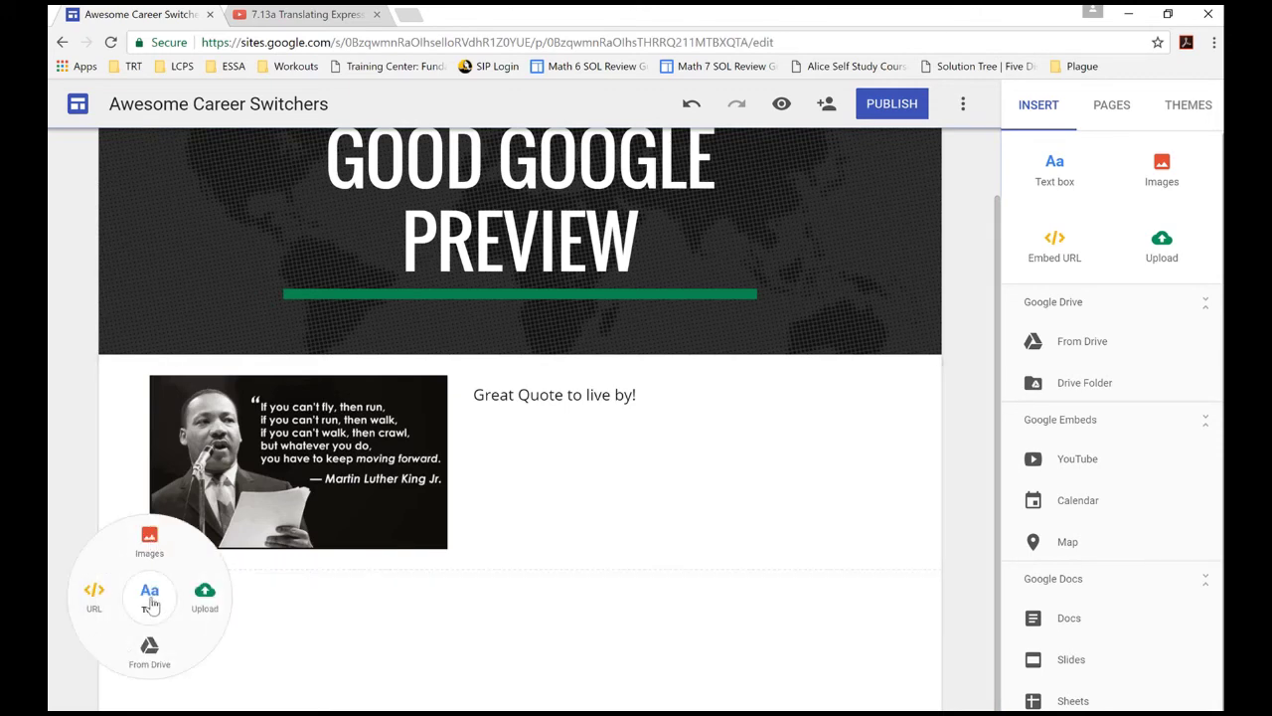
pyautogui.click(149, 594)
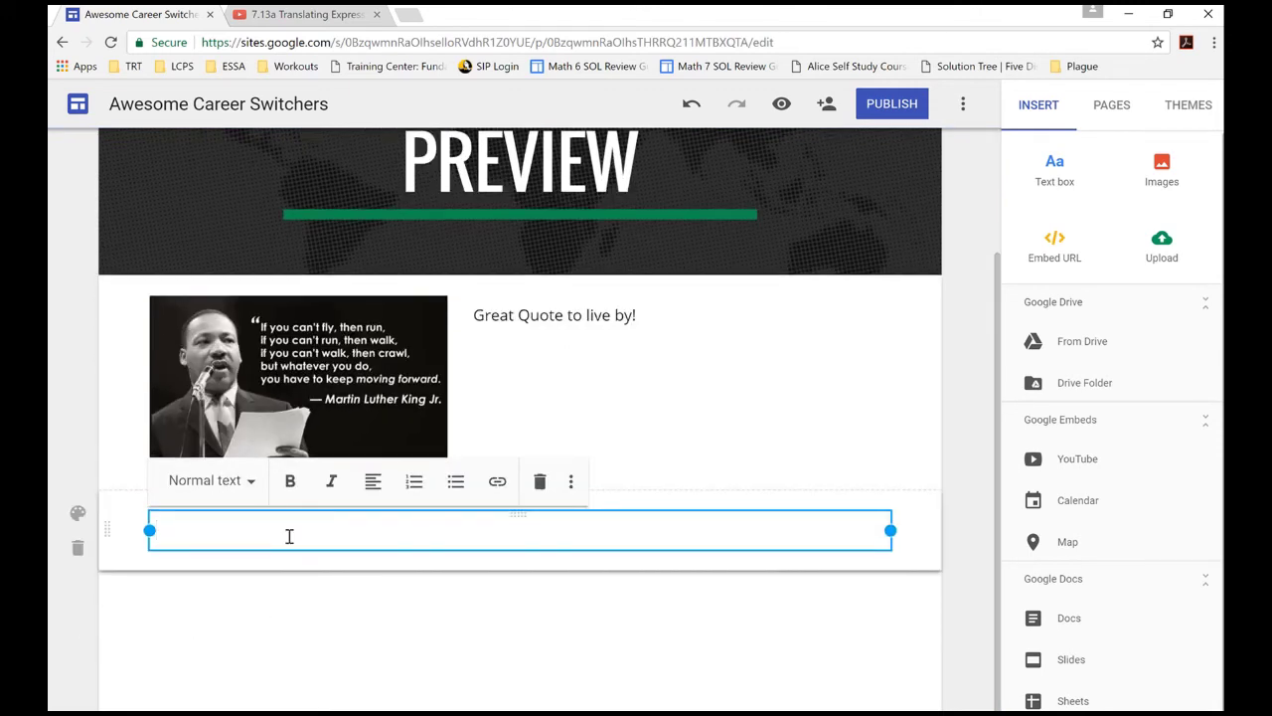
pyautogui.write('More awesomeness!')
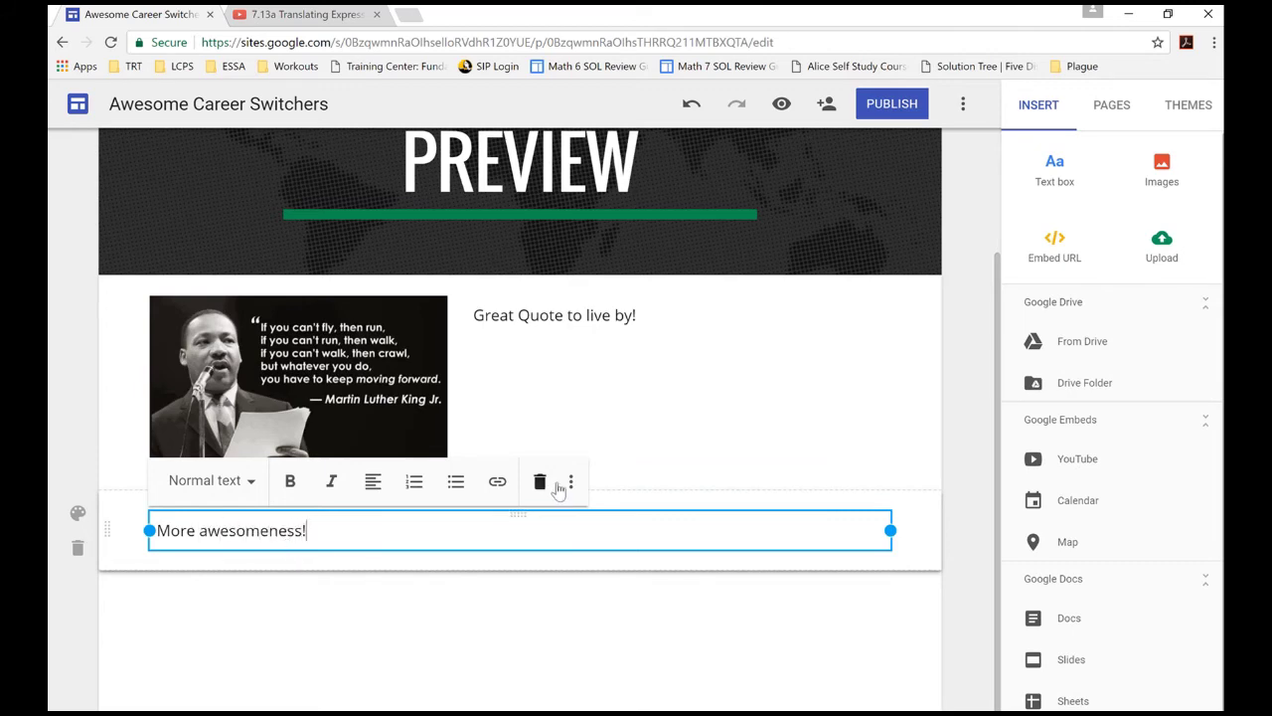
pyautogui.moveTo(889, 529); pyautogui.dragTo(383, 532)
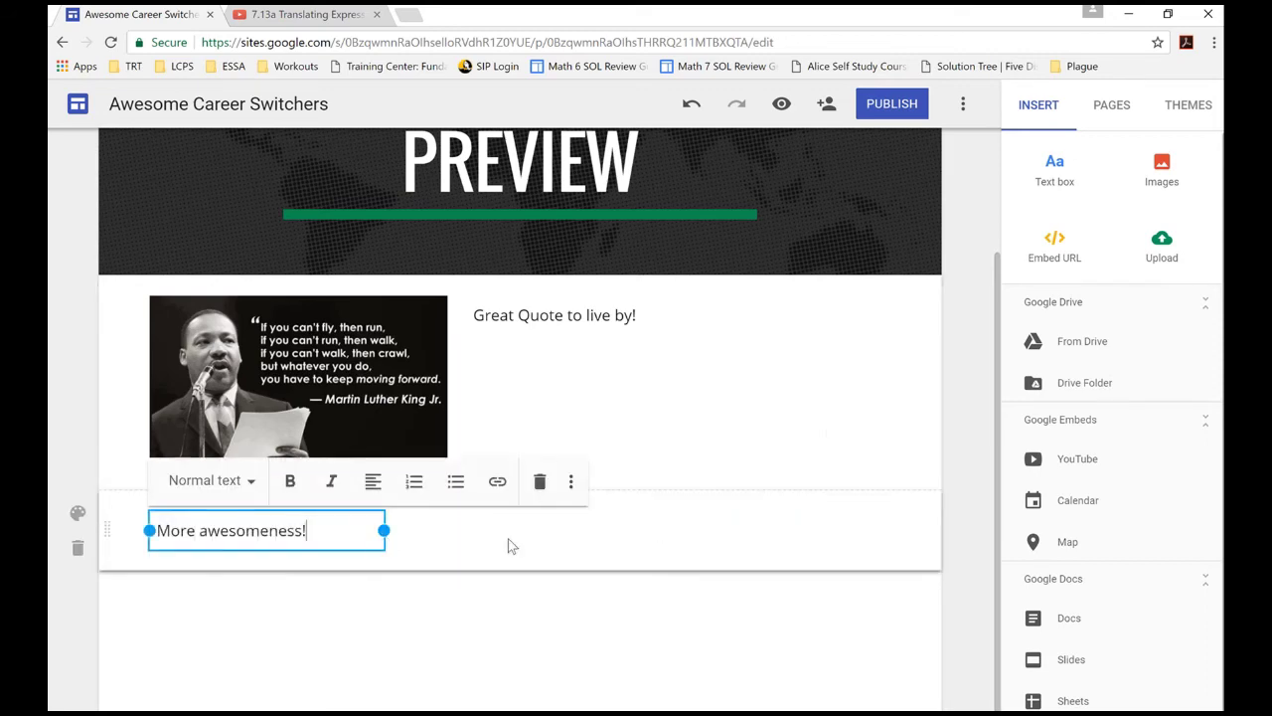
pyautogui.click(446, 529)
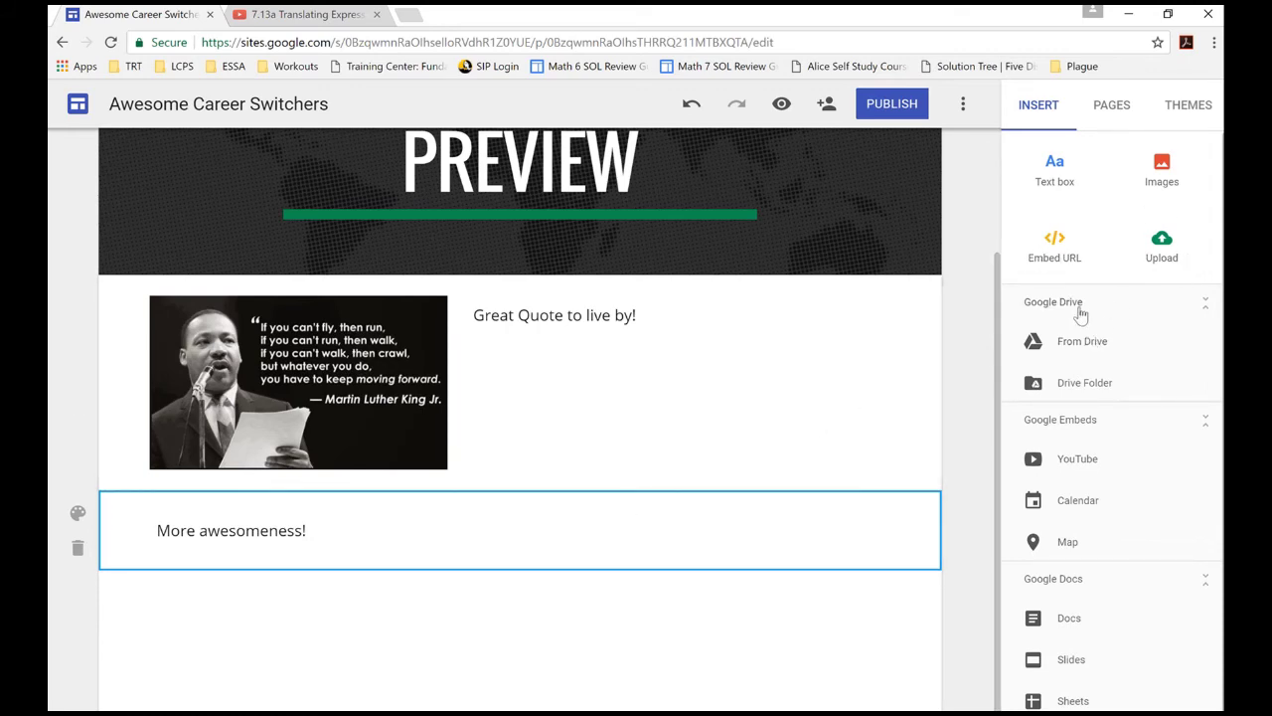
# - Insert the first recently viewed "[Template] 004 Ratio..." PDF from Google Drive and place it beside the "More awesomeness!" text
pyautogui.click(1094, 344)
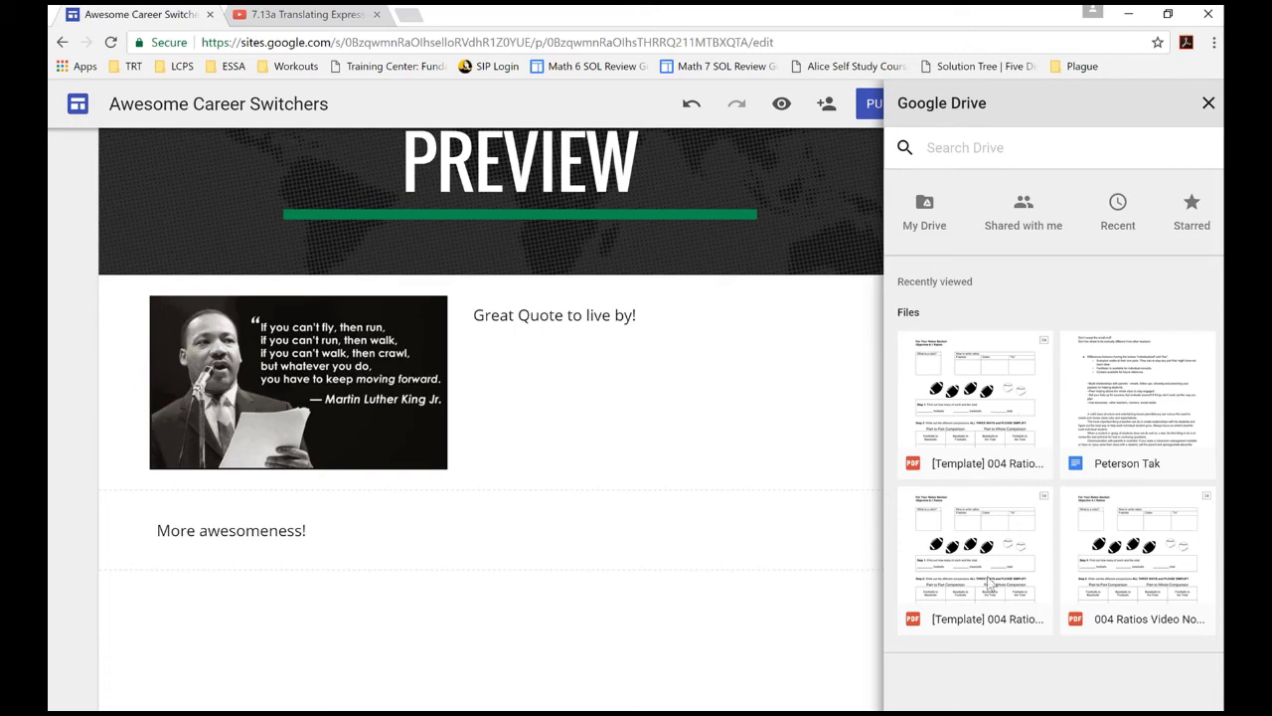
pyautogui.click(1004, 397)
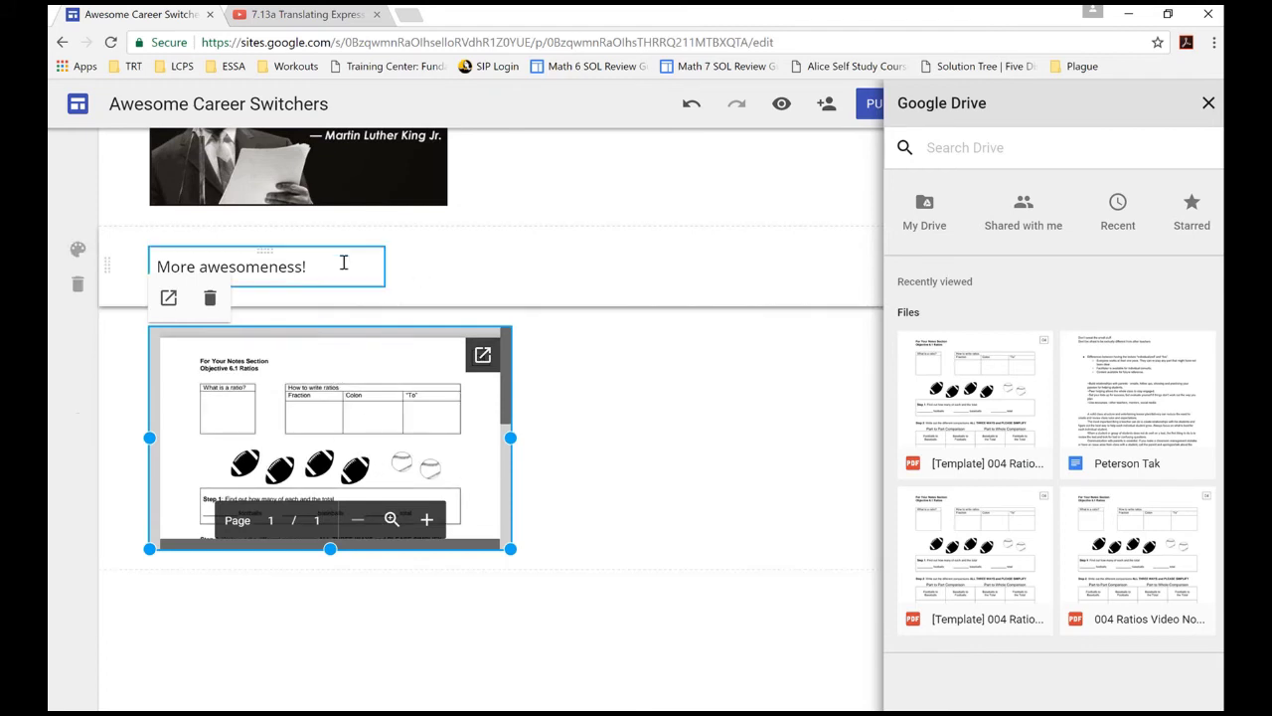
pyautogui.moveTo(310, 452); pyautogui.dragTo(569, 273)
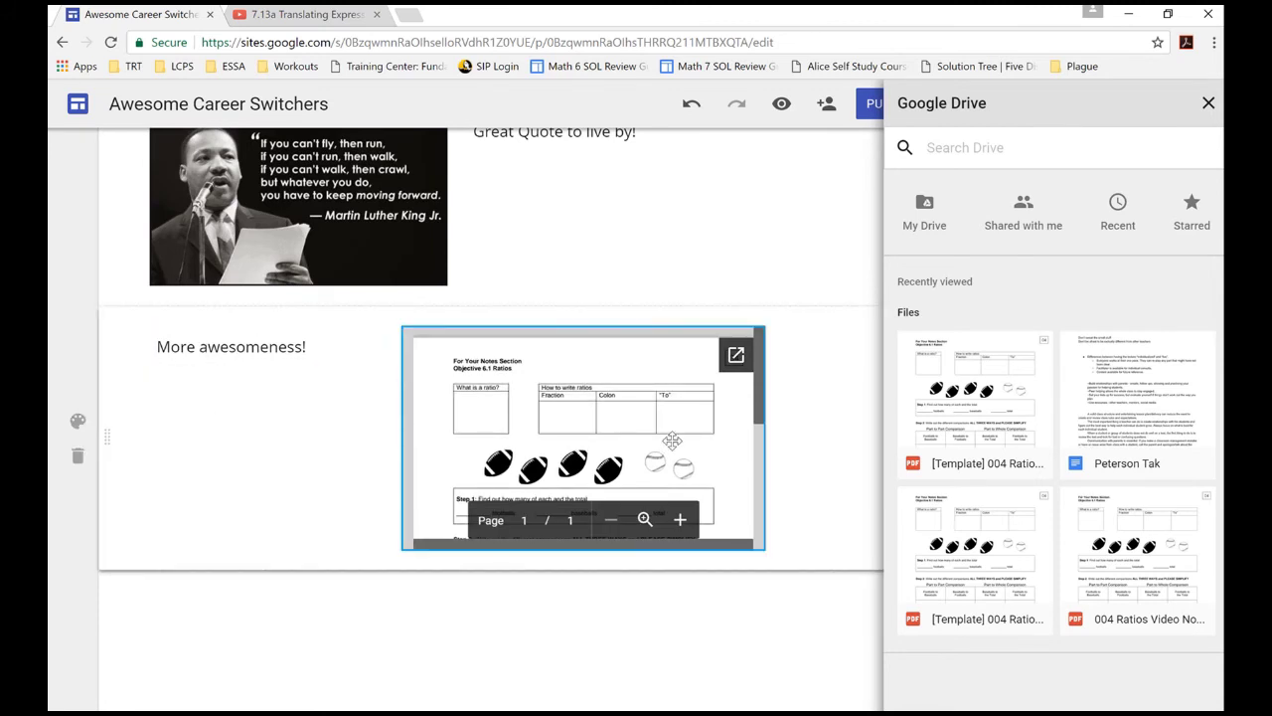
# - Enlarge the embedded ratios PDF slightly in width and height, and close the Google Drive file list
pyautogui.click(721, 488)
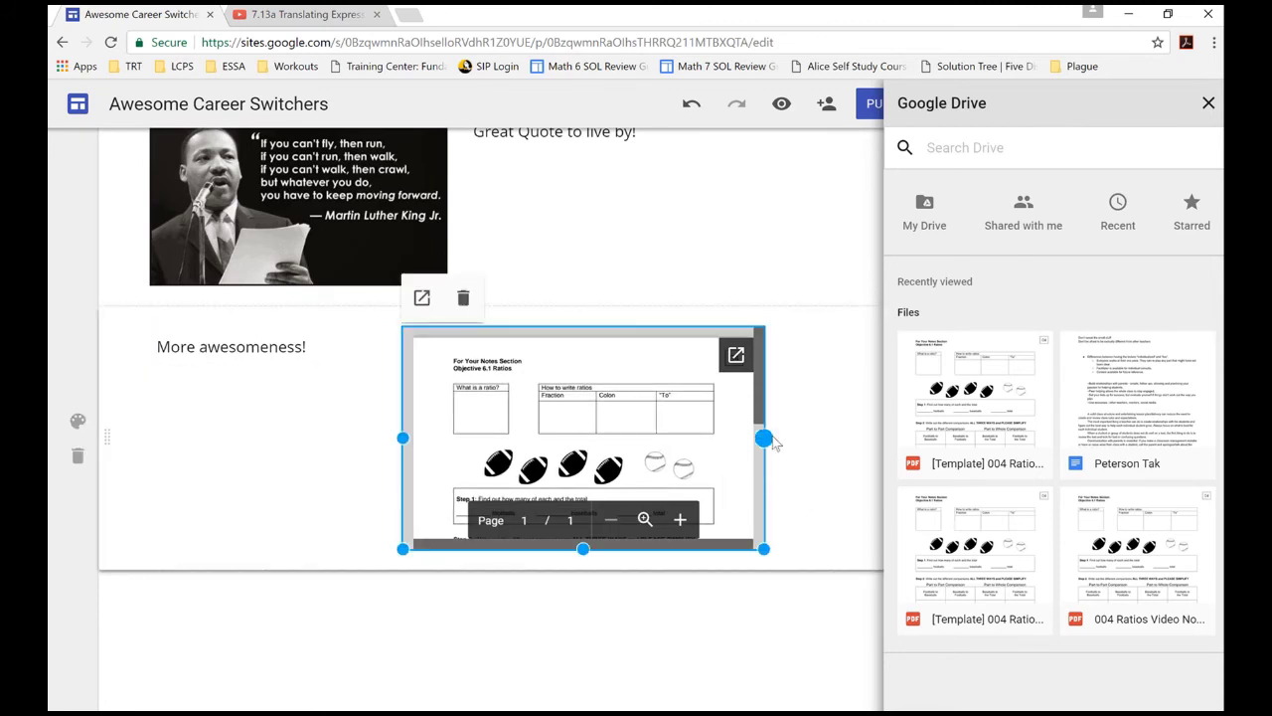
pyautogui.moveTo(764, 439); pyautogui.dragTo(830, 437)
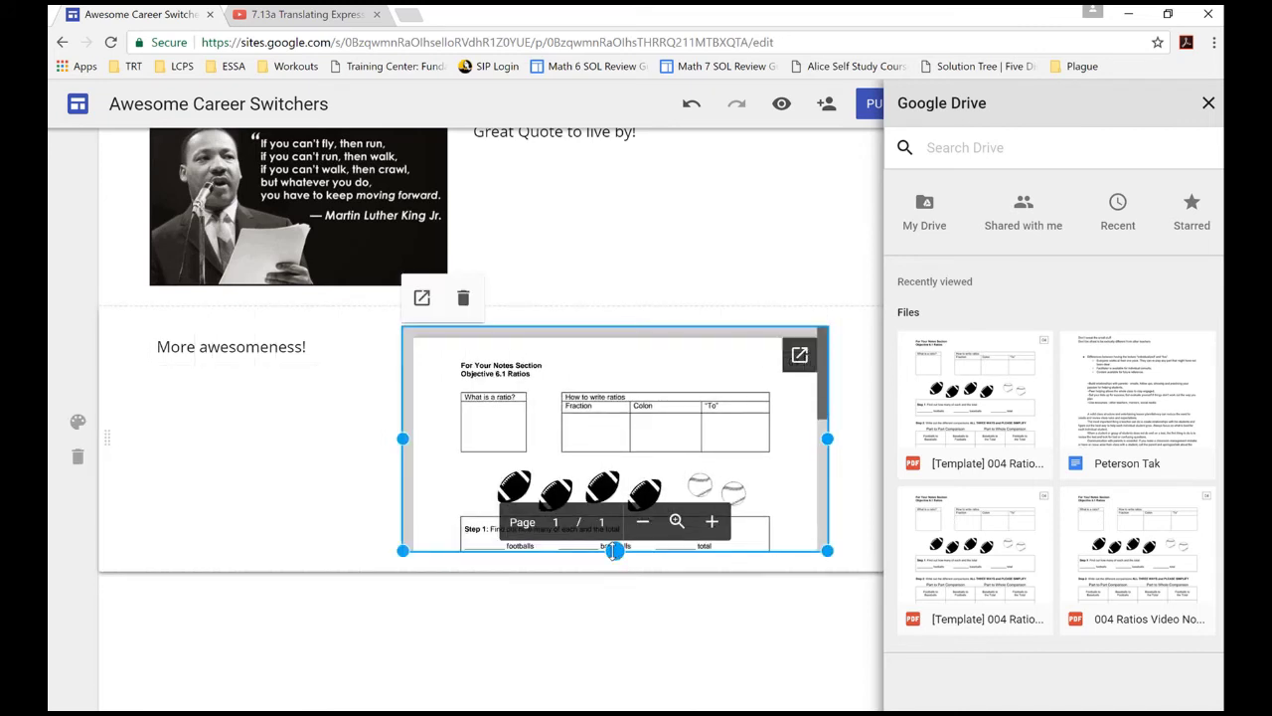
pyautogui.moveTo(616, 550); pyautogui.dragTo(615, 572)
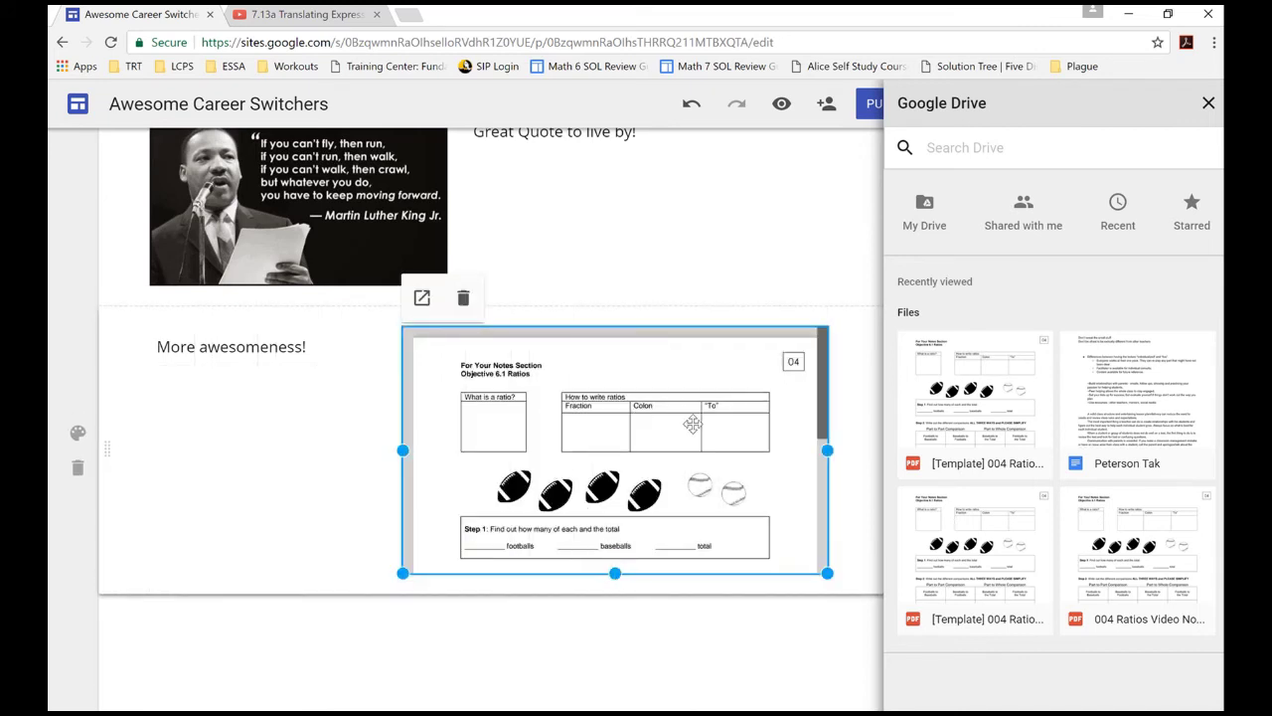
pyautogui.scroll(-1, 702, 470)
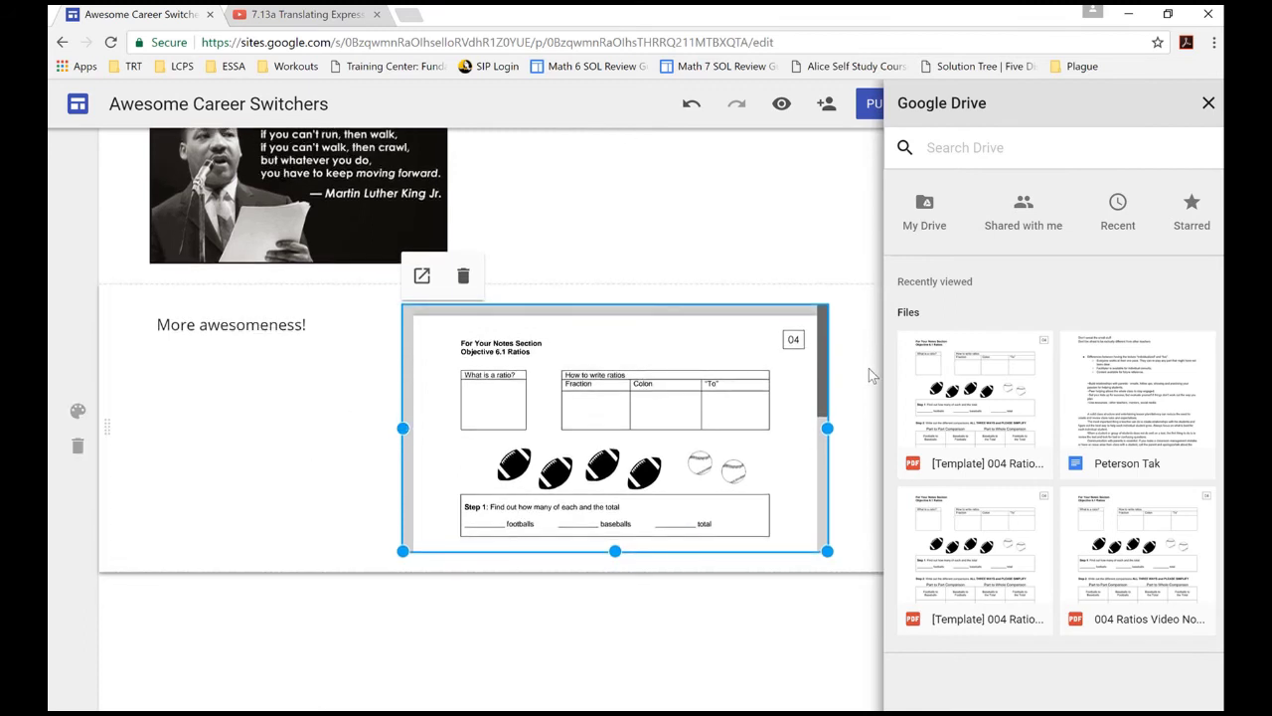
pyautogui.click(1206, 105)
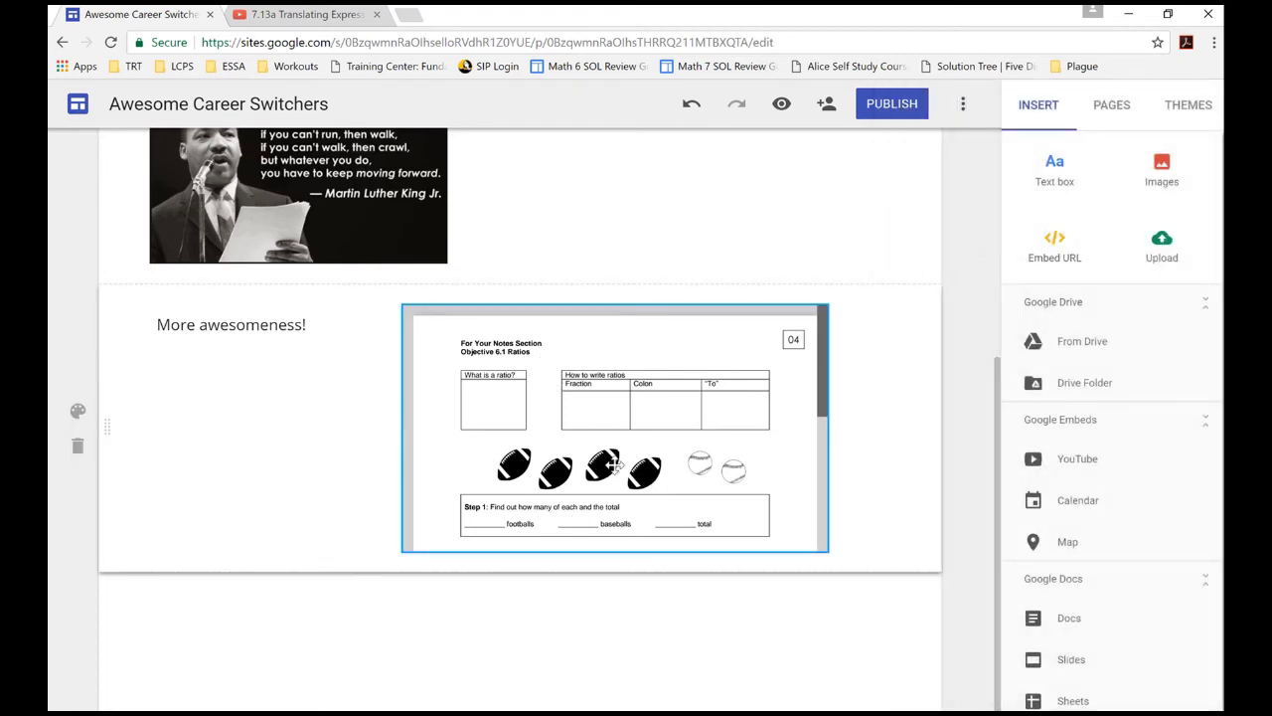
pyautogui.click(875, 517)
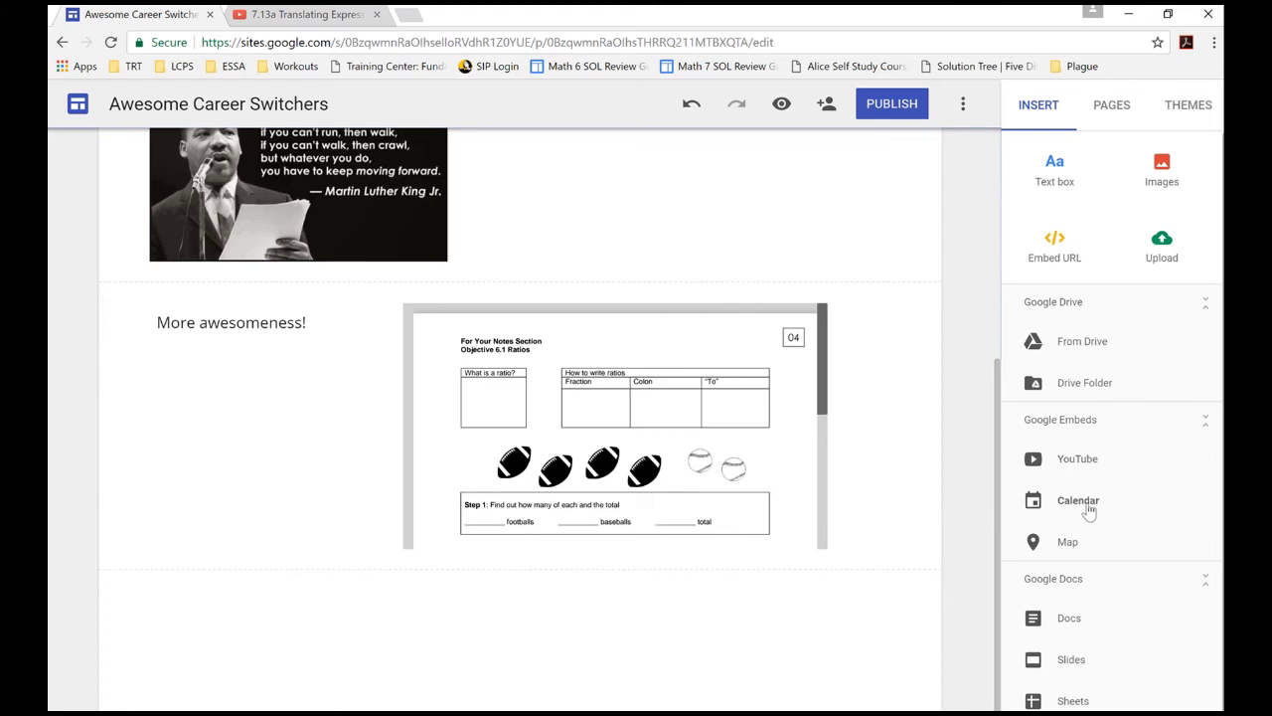
# - Embed a map of the current location below the ratios PDF, allowing access to the location
pyautogui.click(1066, 545)
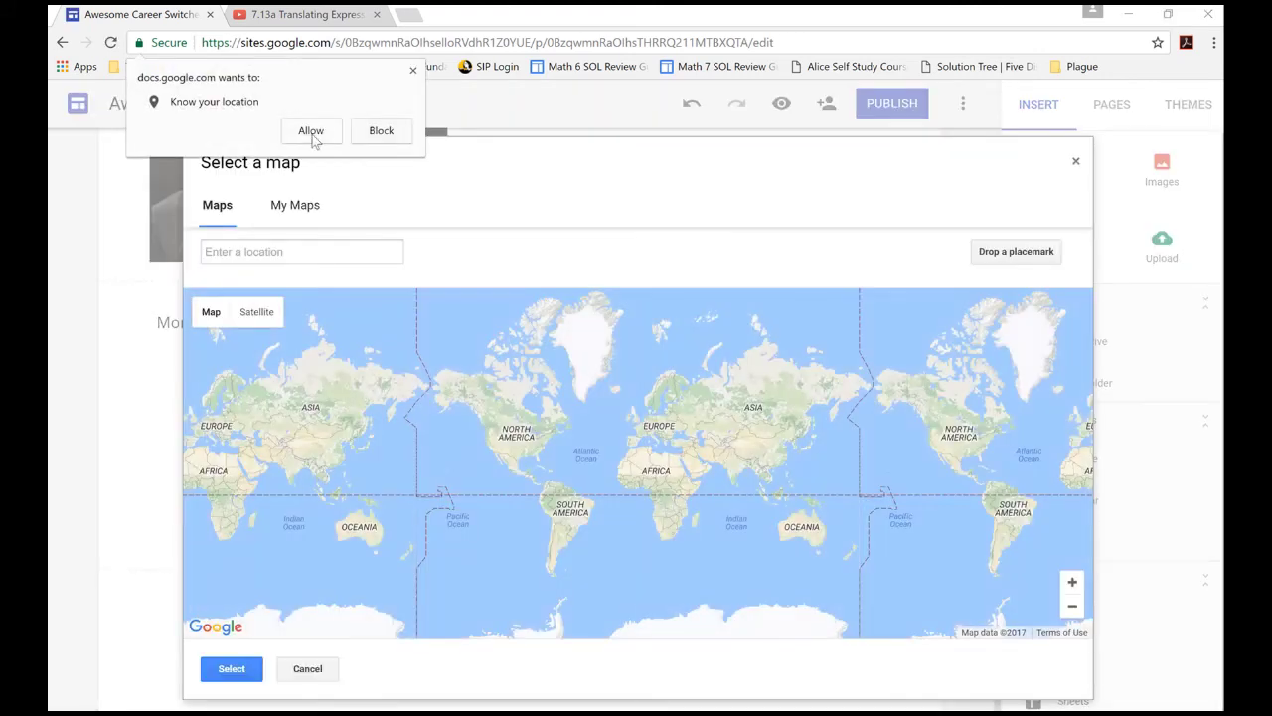
pyautogui.click(312, 133)
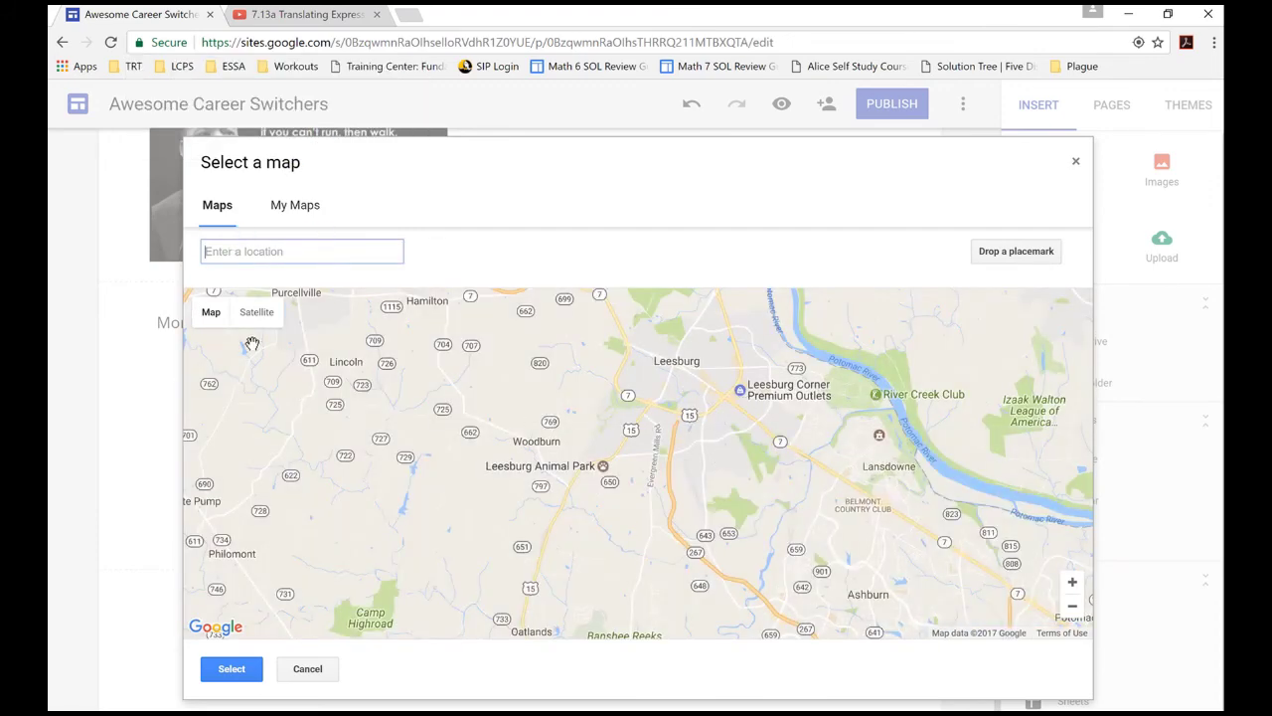
pyautogui.click(232, 668)
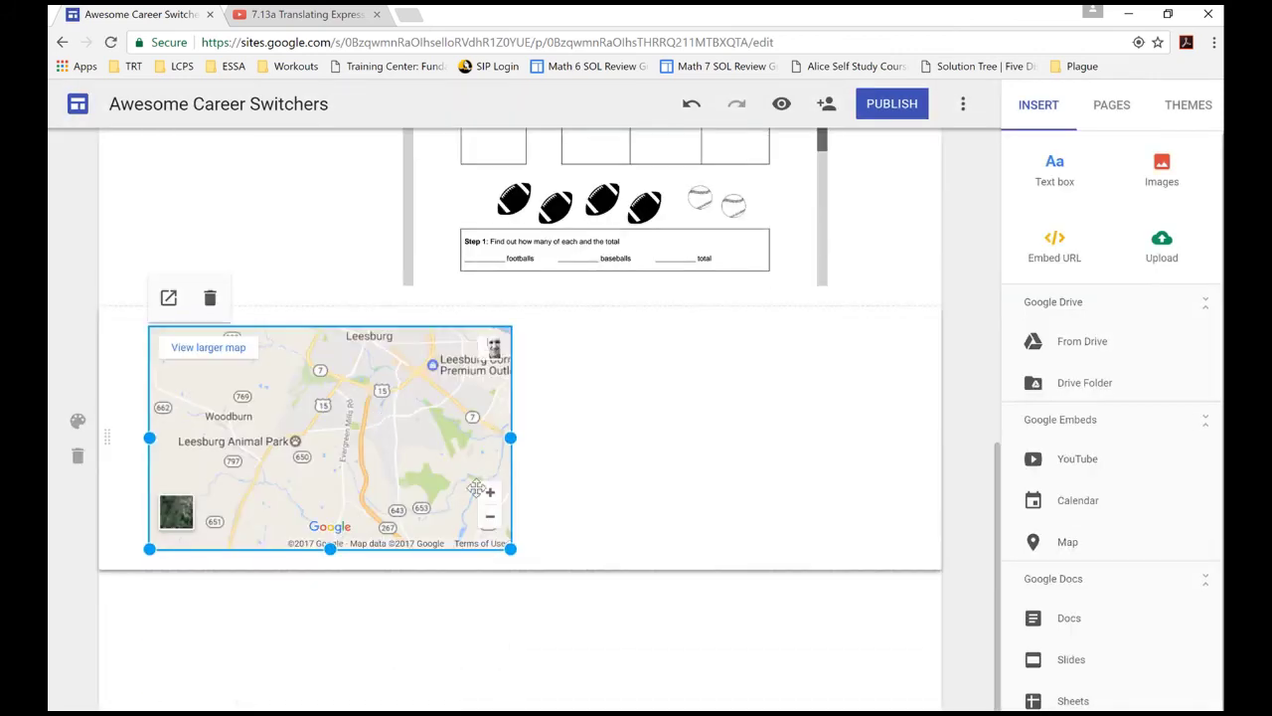
pyautogui.moveTo(347, 422); pyautogui.dragTo(343, 418)
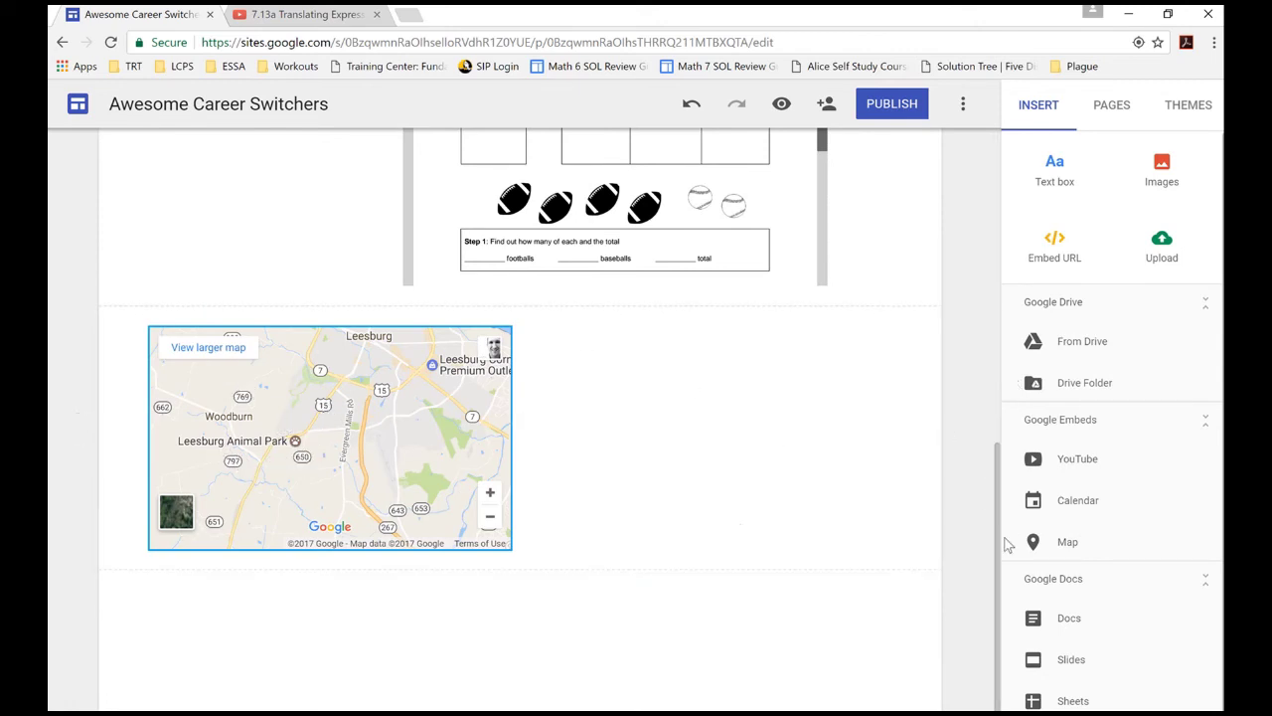
# - Insert the "Technology in the Classroom" Google Slides presentation beside the map and close the presentation list
pyautogui.scroll(-1, 1151, 577)
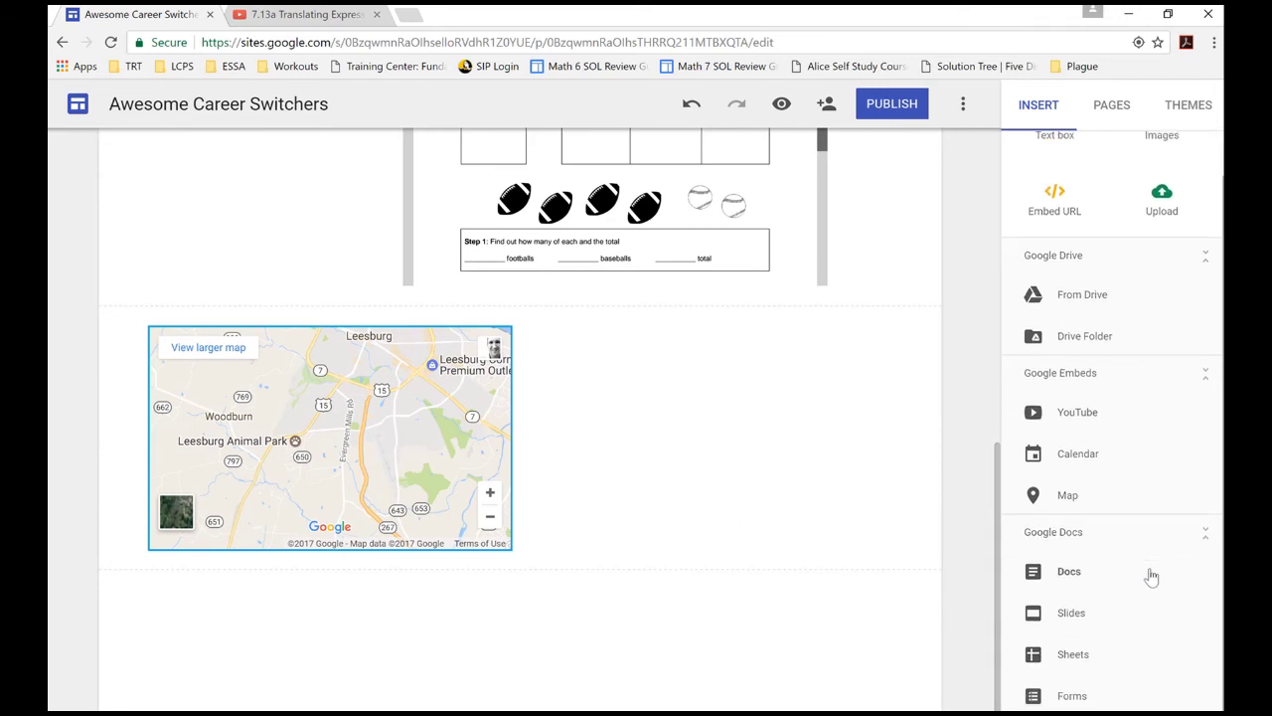
pyautogui.click(1070, 613)
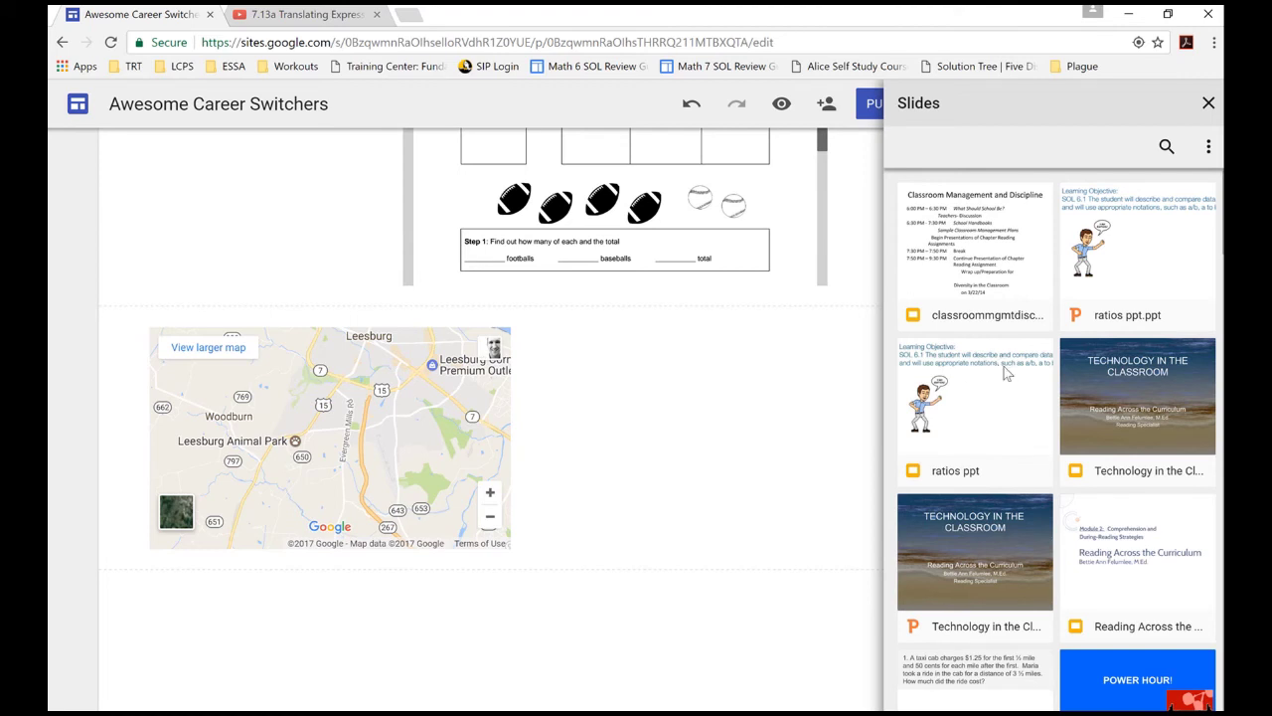
pyautogui.click(1118, 394)
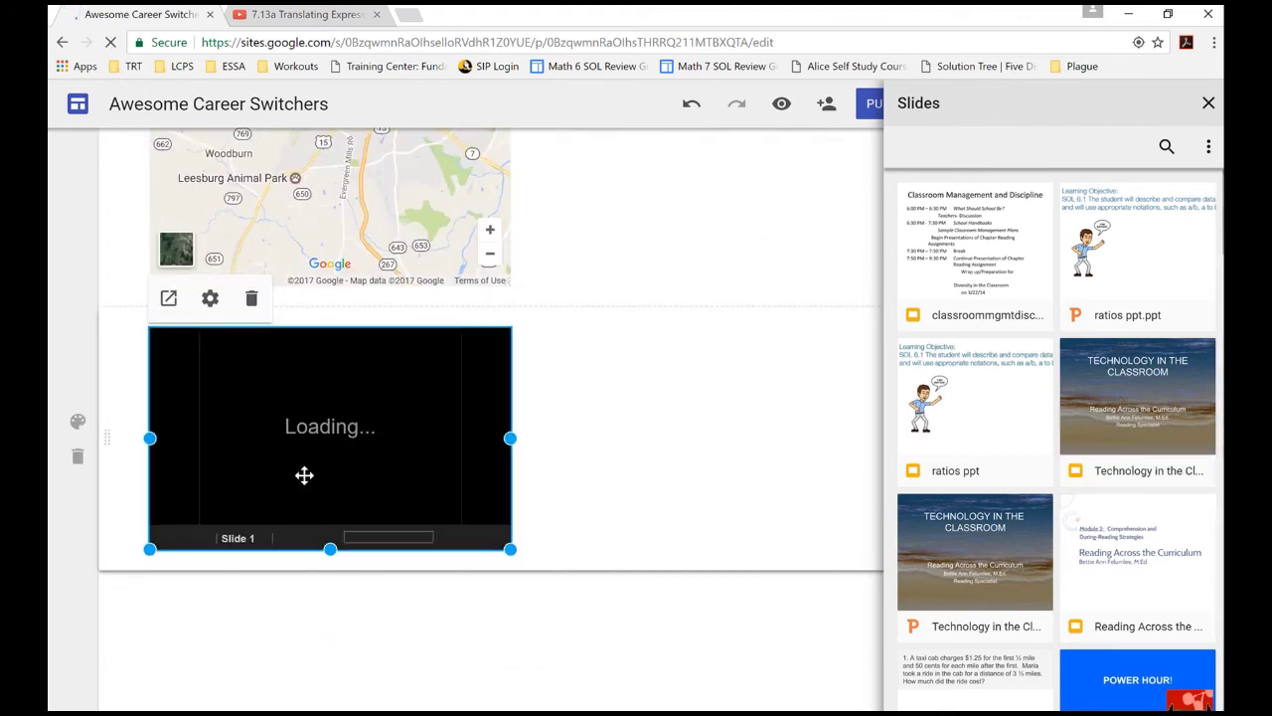
pyautogui.moveTo(345, 440); pyautogui.dragTo(608, 199)
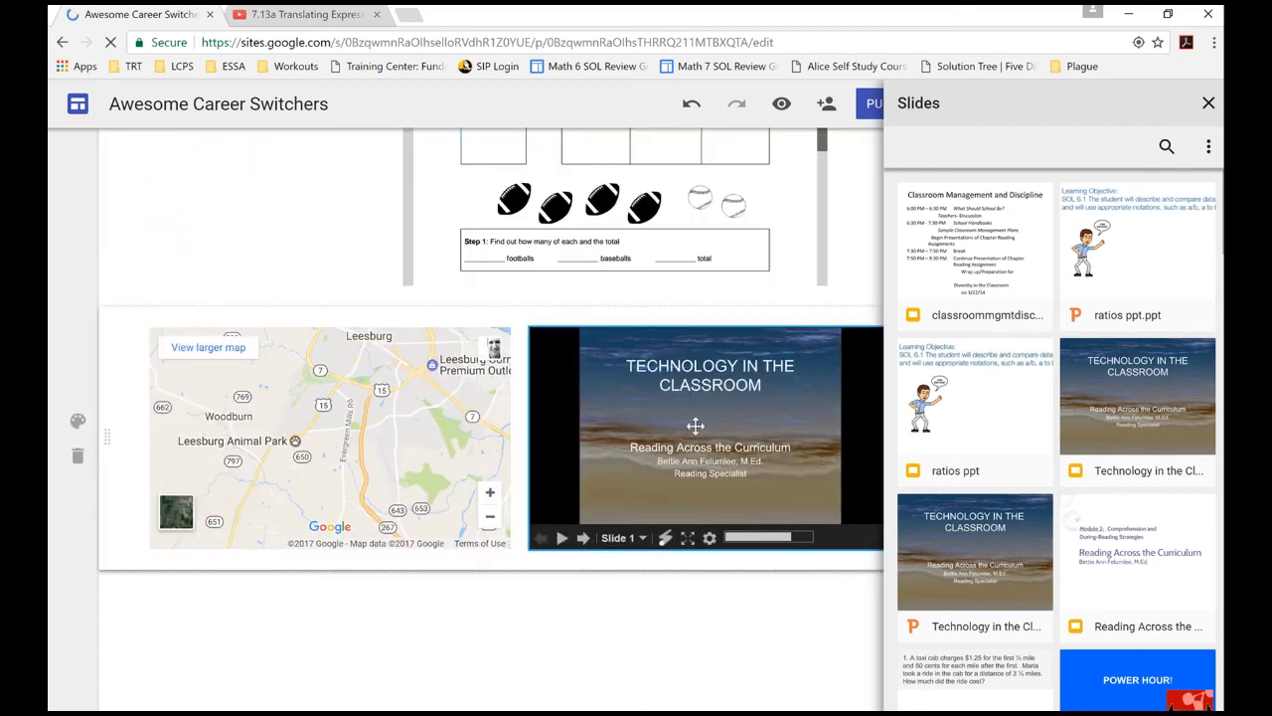
pyautogui.scroll(5, 698, 481)
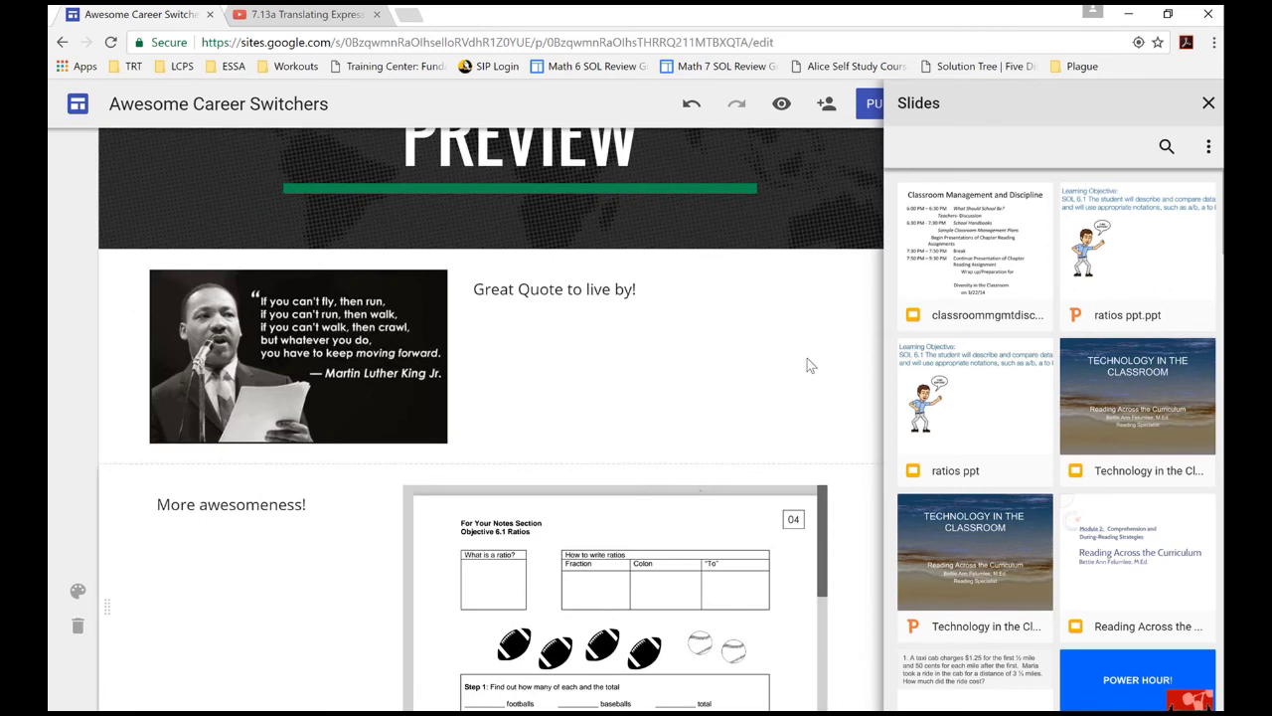
pyautogui.click(1209, 104)
# - Move the "Technology in the Classroom" presentation into its own section below the map, keeping it in the right half
pyautogui.scroll(-5, 901, 508)
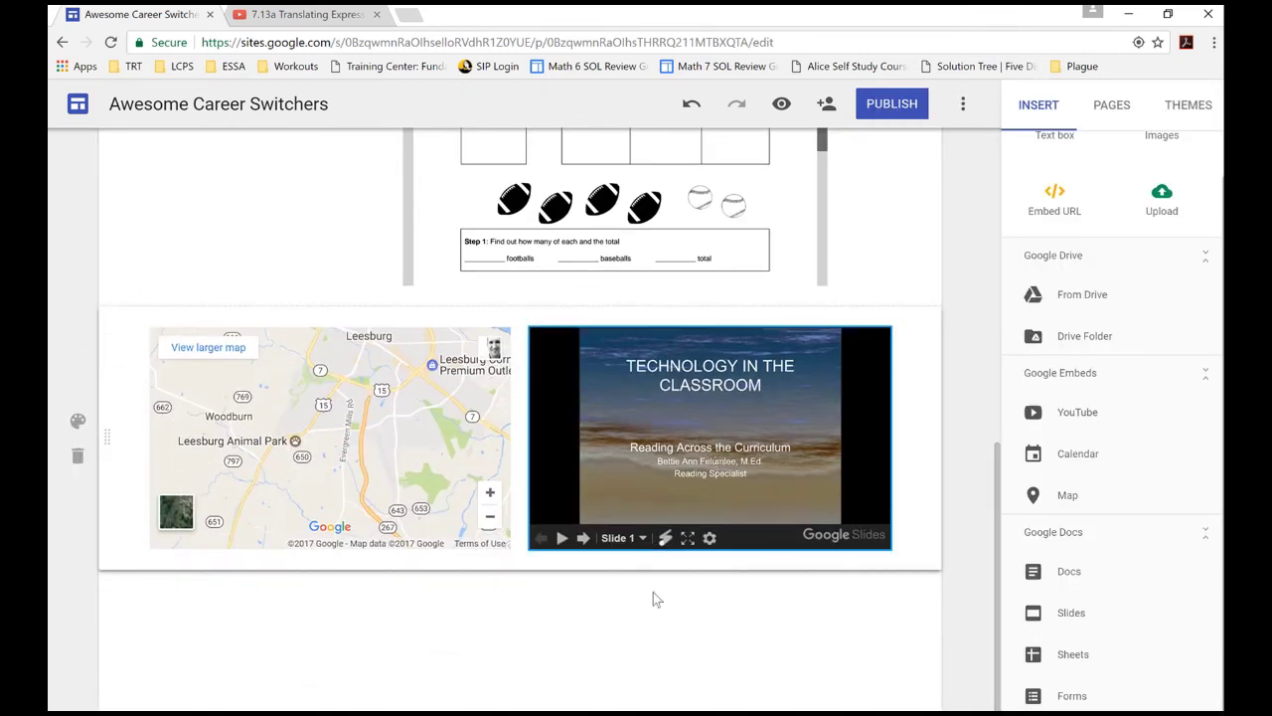
pyautogui.moveTo(656, 599); pyautogui.dragTo(616, 623)
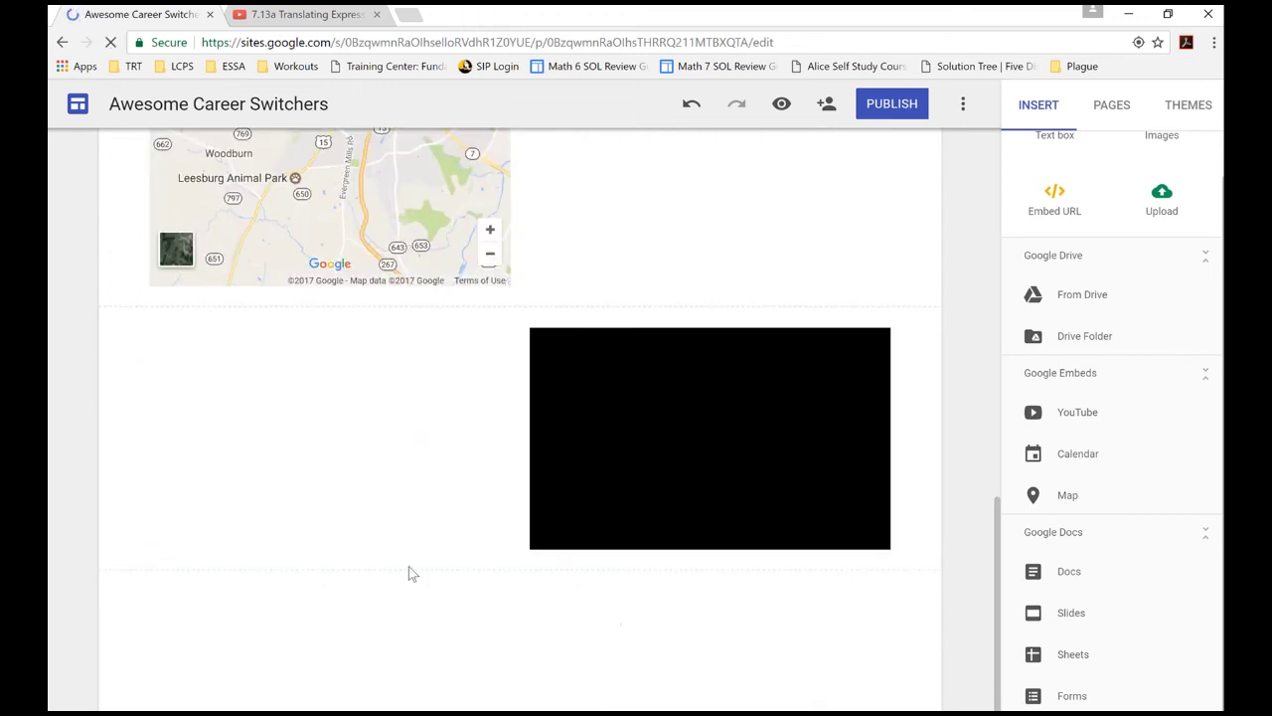
# - Center the "Technology in the Classroom" presentation horizontally within its section
pyautogui.moveTo(647, 434); pyautogui.dragTo(551, 424)
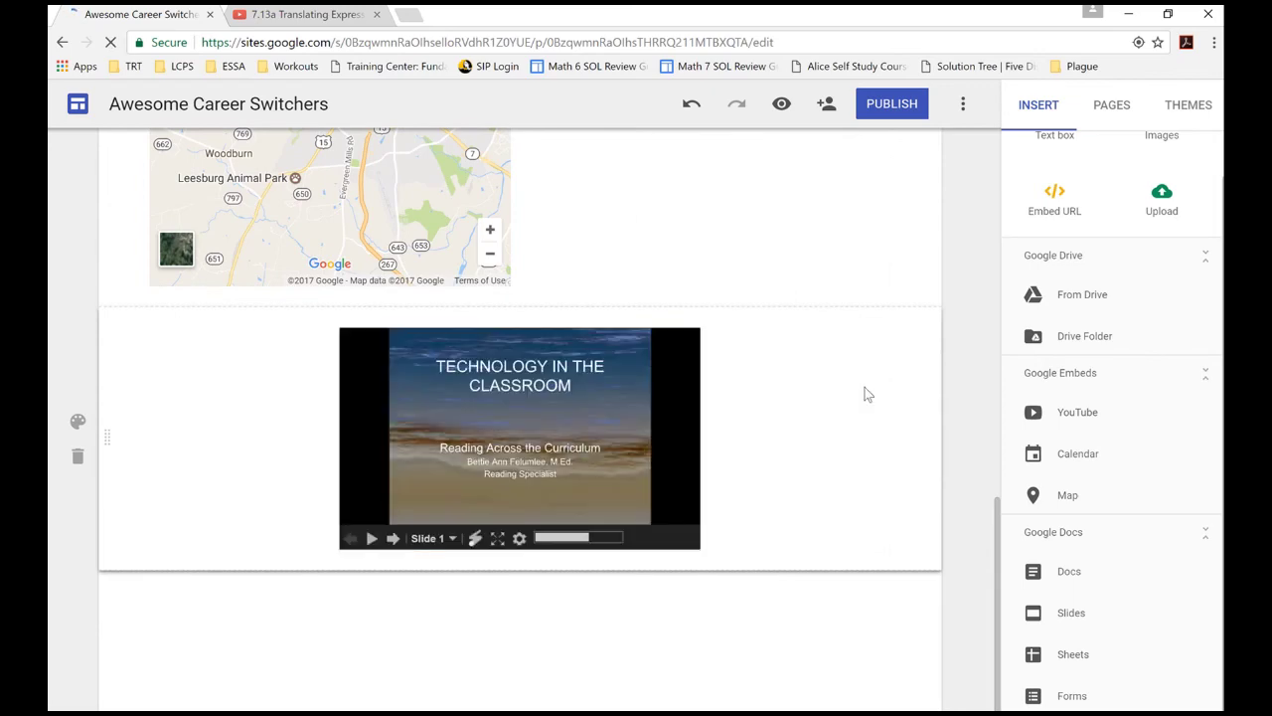
# - Preview the site and look through the Good Google Preview page at tablet size
pyautogui.scroll(15, 865, 394)
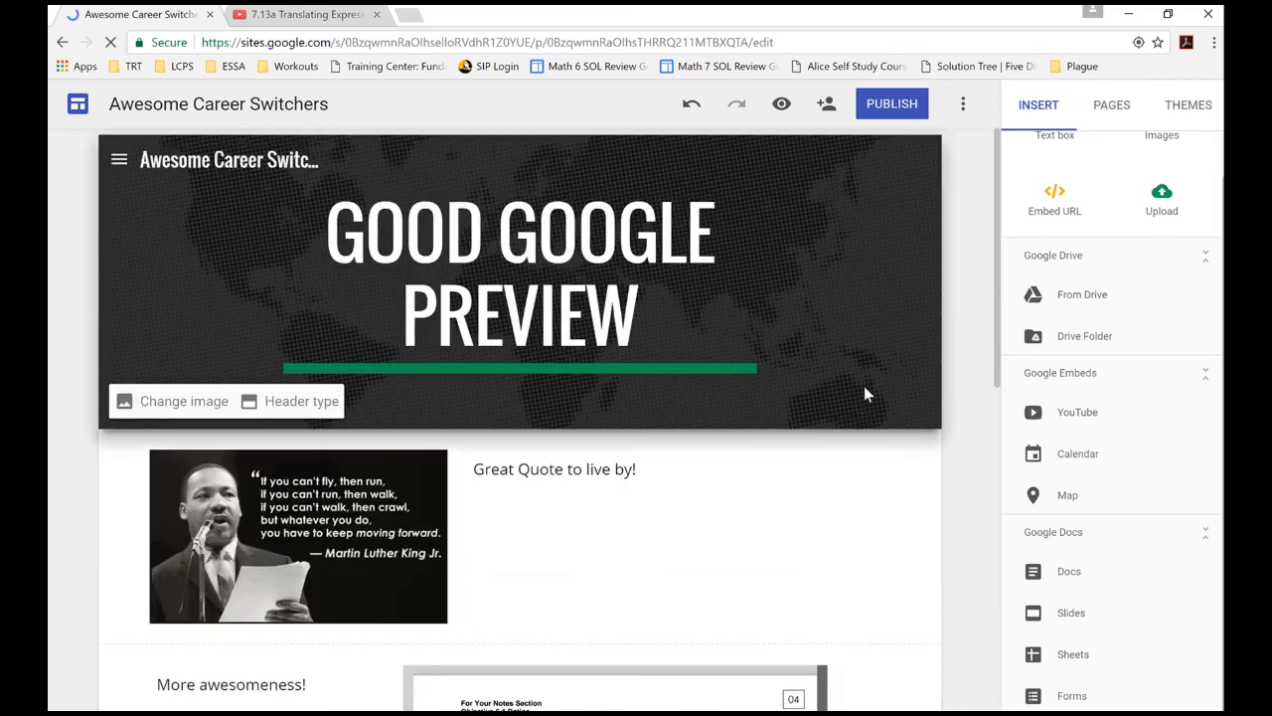
pyautogui.scroll(-1, 864, 395)
pyautogui.scroll(1, 865, 395)
pyautogui.click(781, 106)
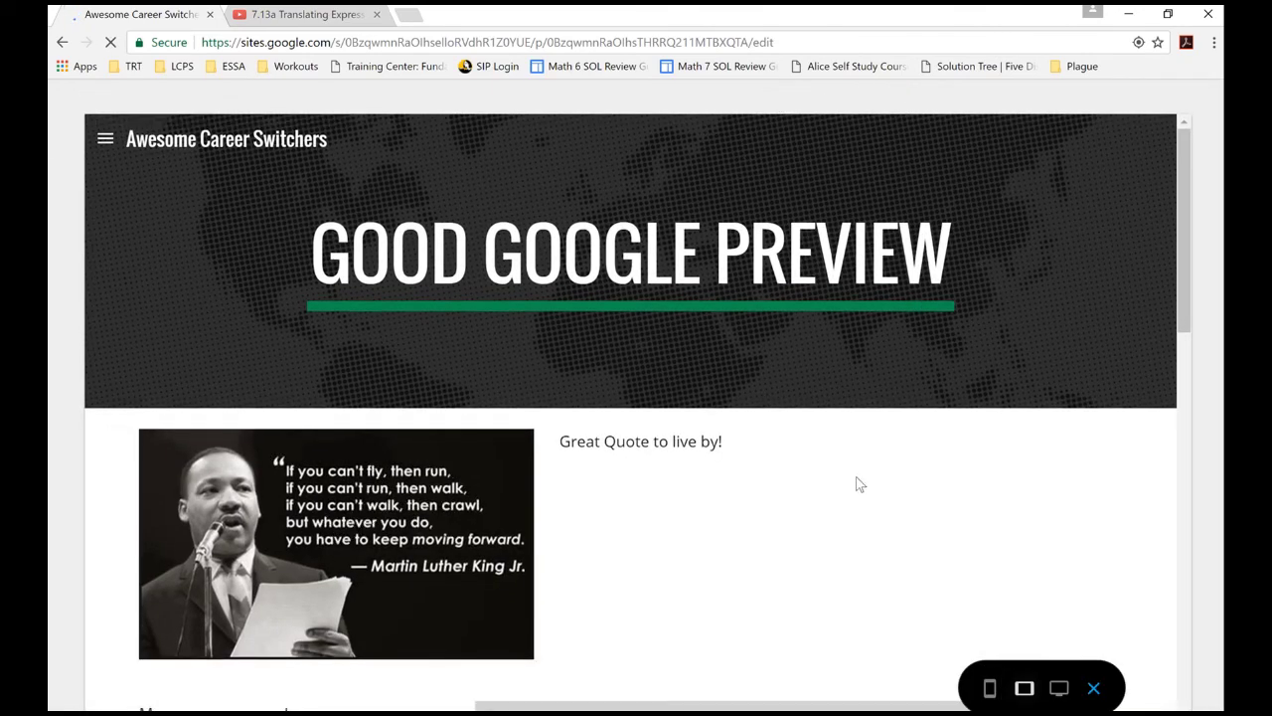
pyautogui.scroll(-5, 858, 482)
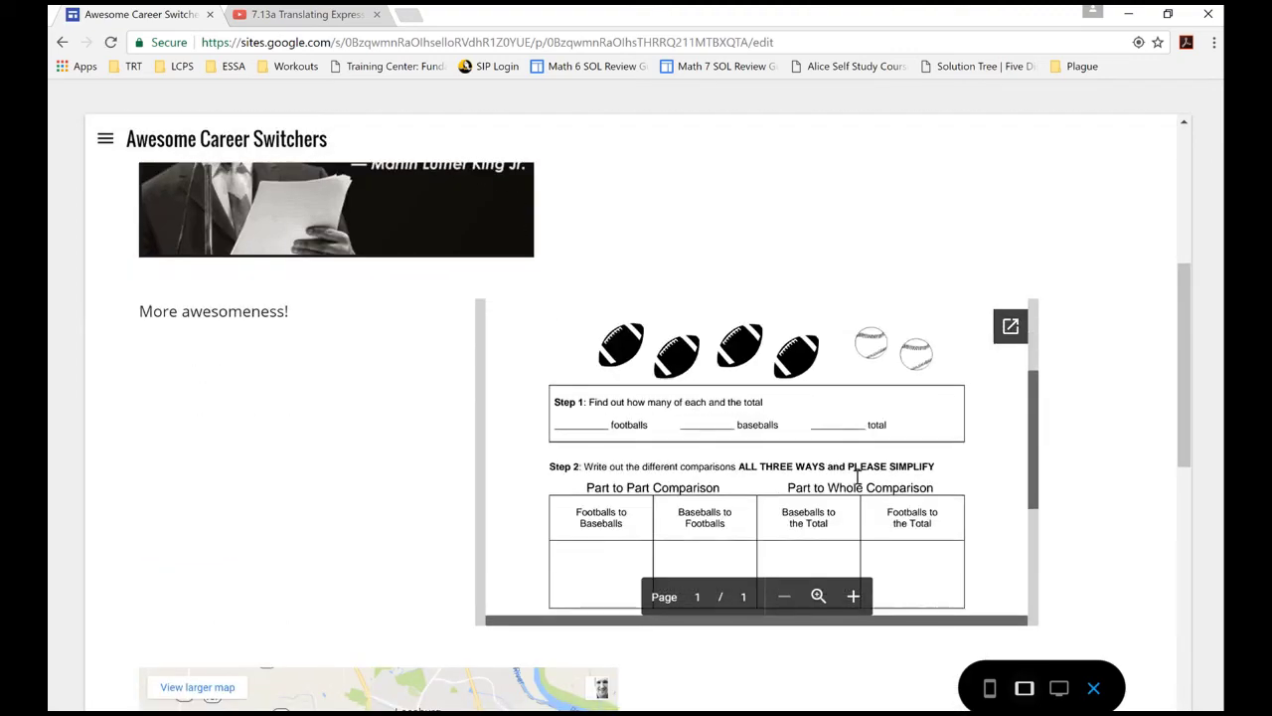
pyautogui.scroll(-5, 857, 482)
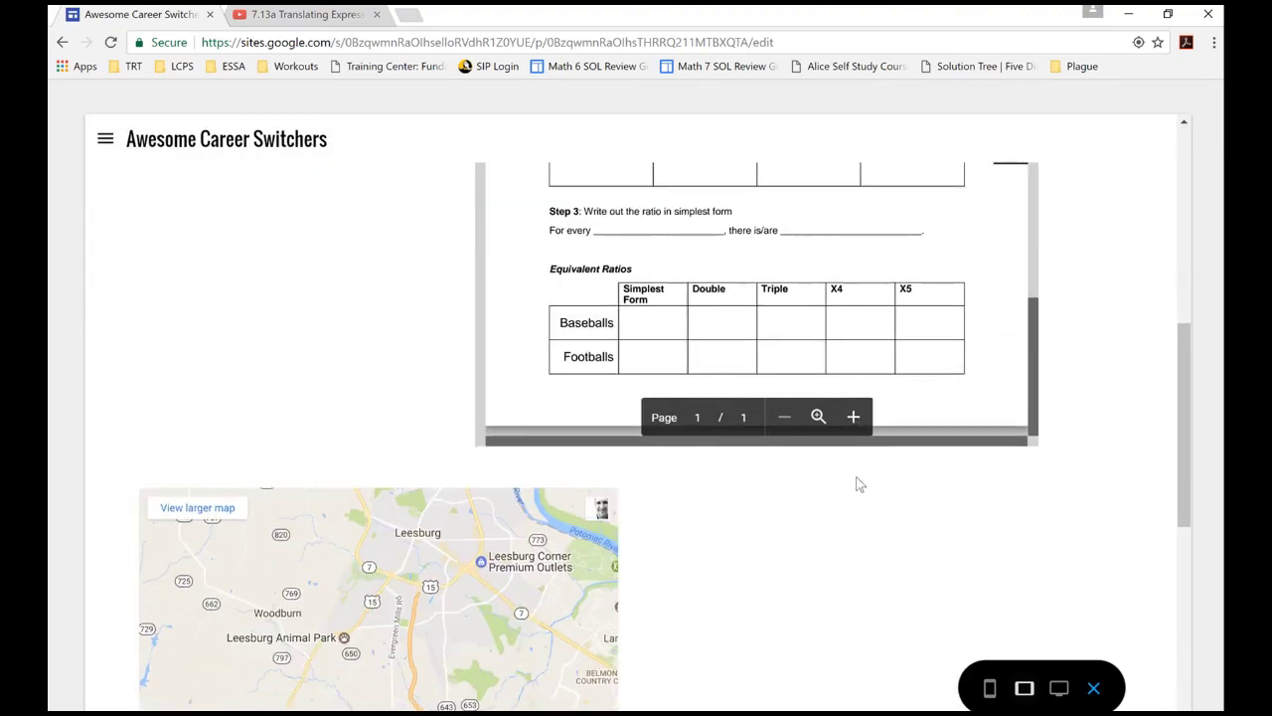
pyautogui.scroll(10, 860, 484)
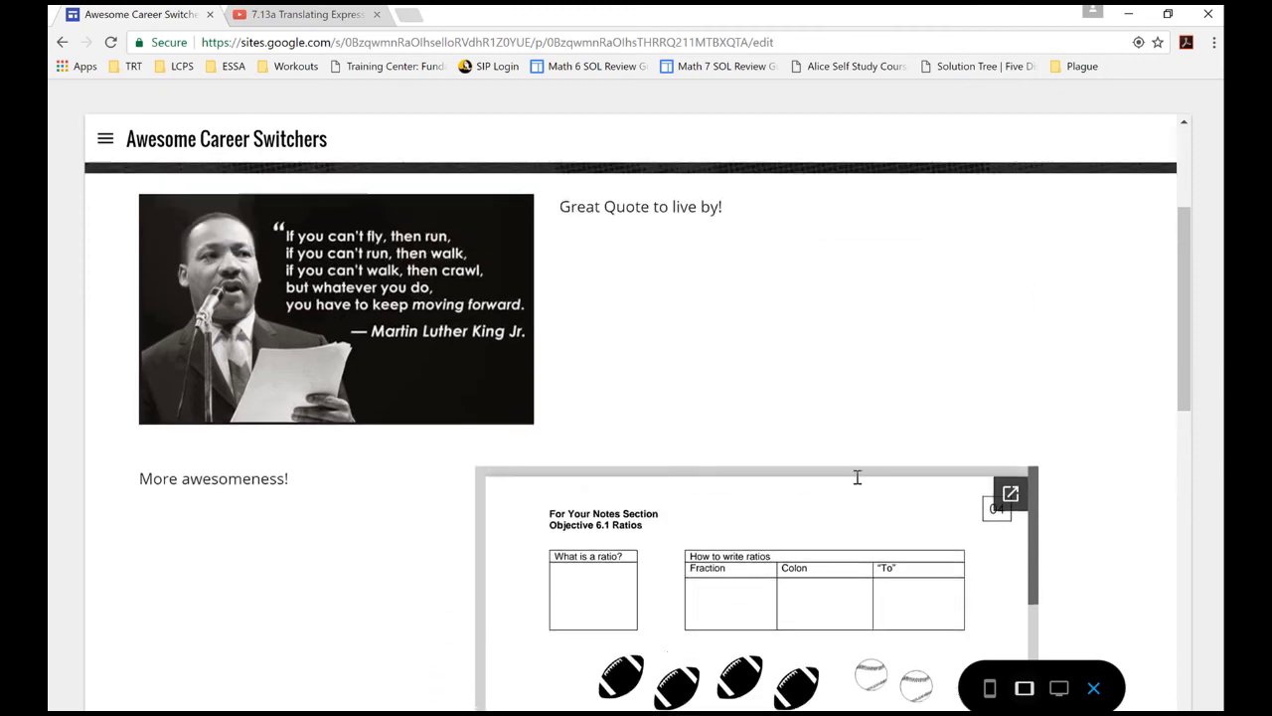
# - Open the embedded ratios PDF in its own tab, look it over, and close that tab
pyautogui.click(1011, 496)
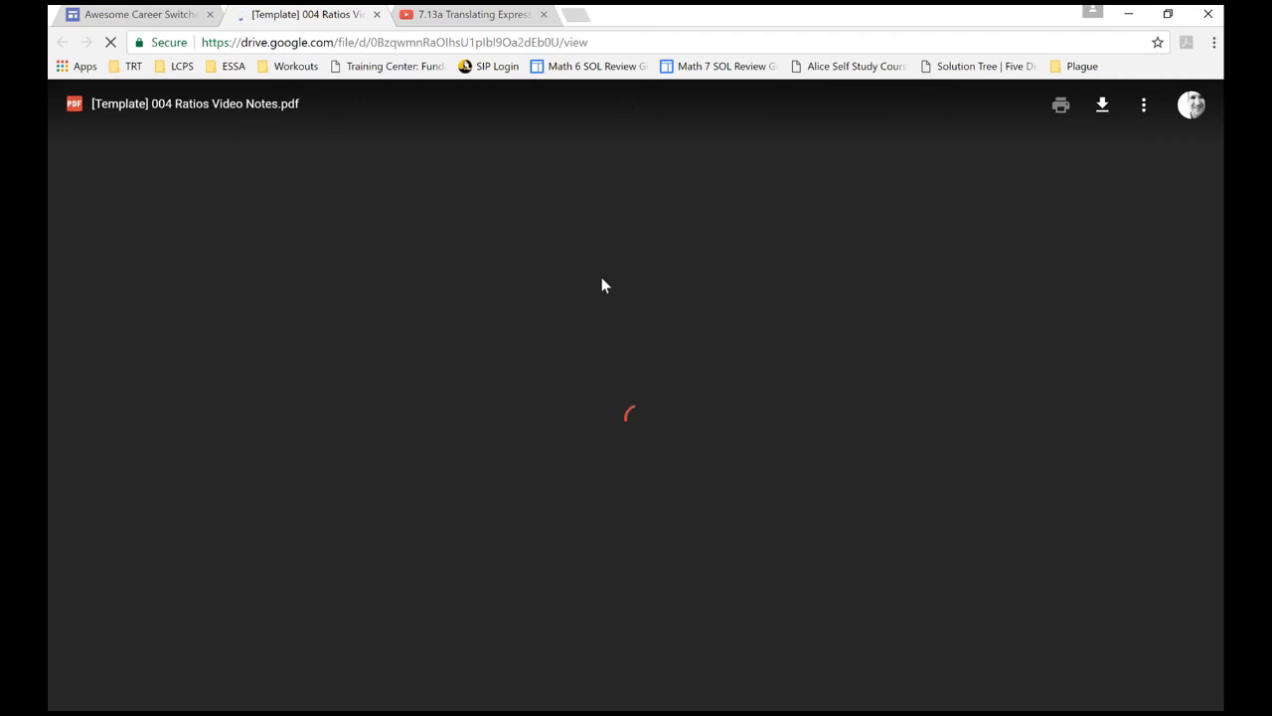
pyautogui.scroll(3, 749, 448)
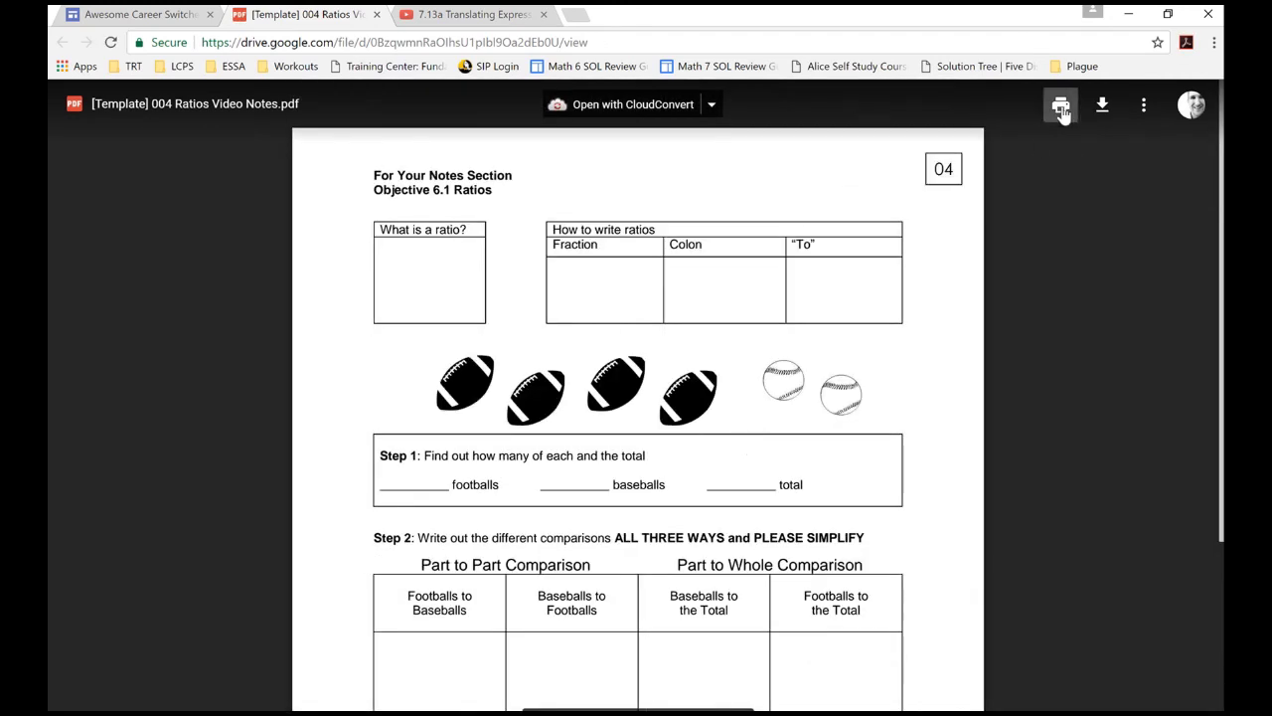
pyautogui.click(377, 14)
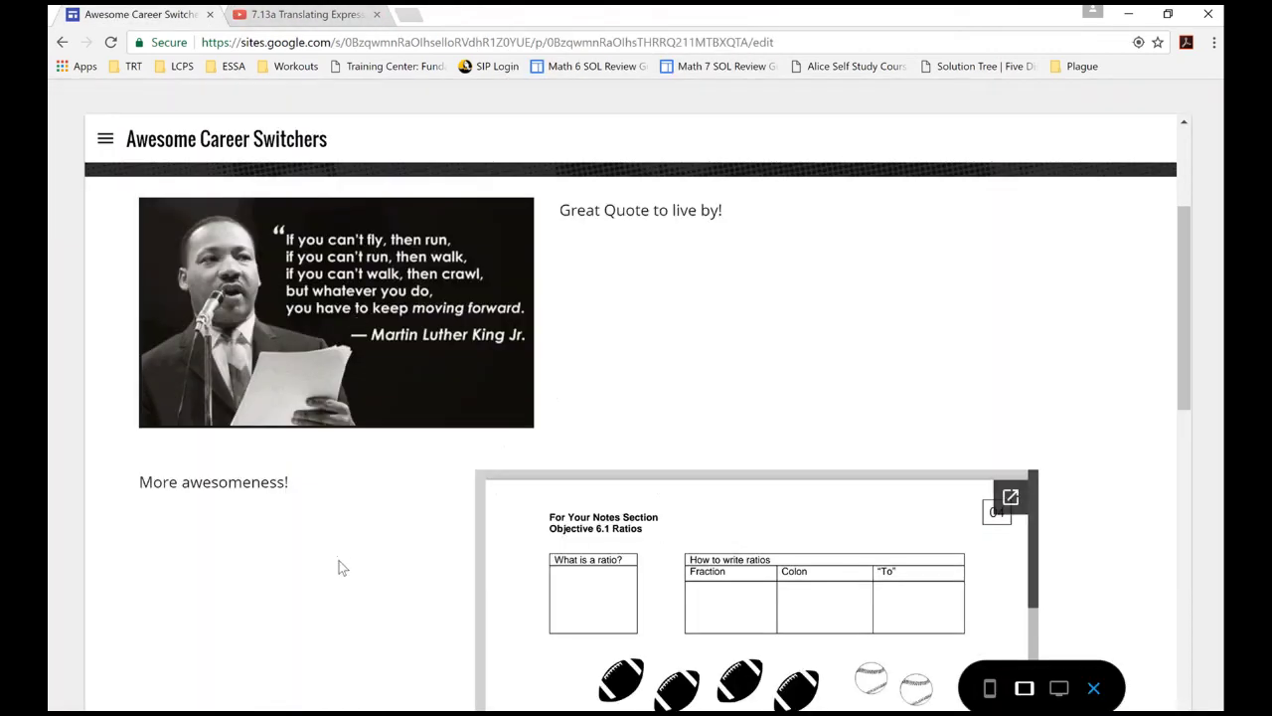
# - Examine the embedded map in the preview and switch it to satellite imagery
pyautogui.scroll(-4, 339, 567)
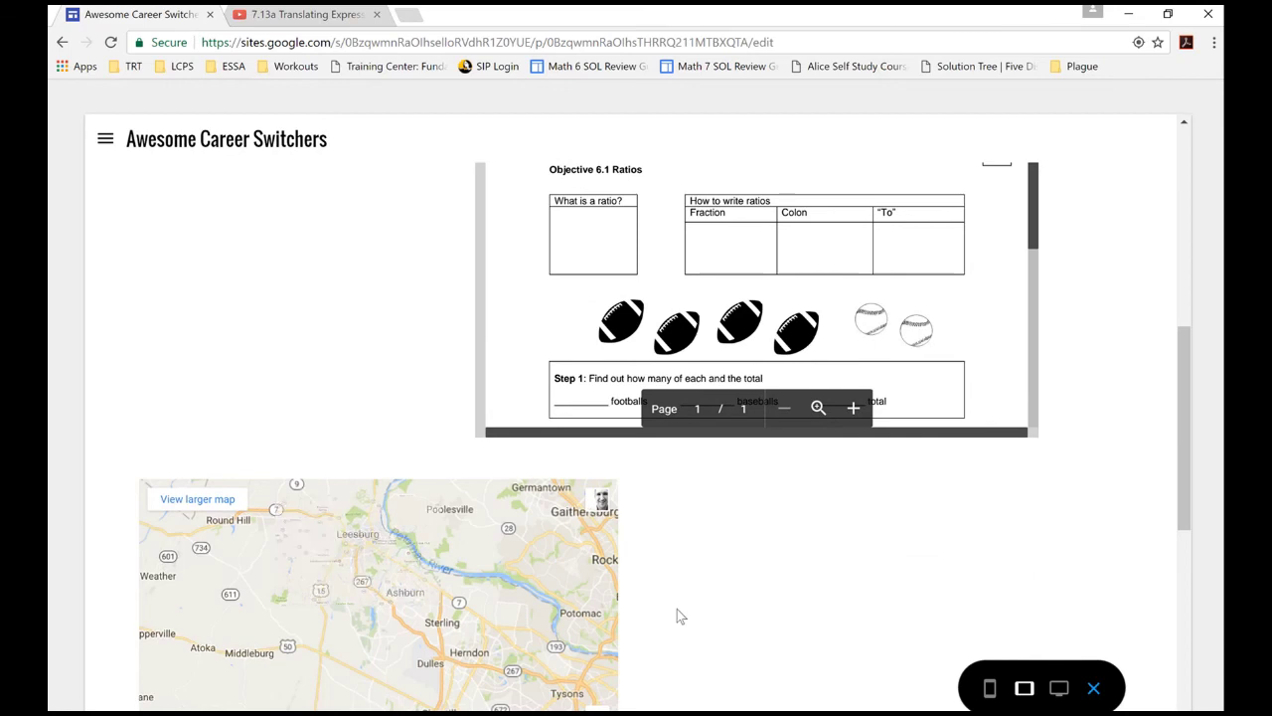
pyautogui.scroll(-5, 676, 616)
pyautogui.scroll(3, 677, 616)
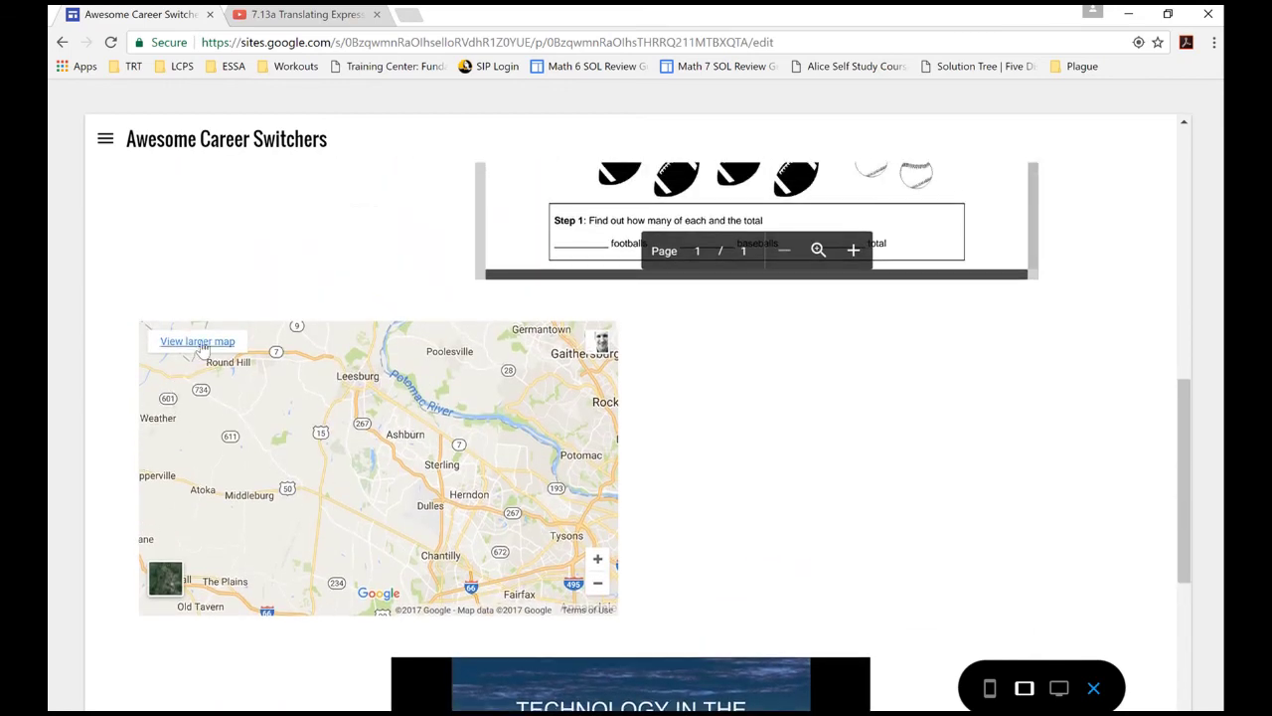
pyautogui.click(167, 579)
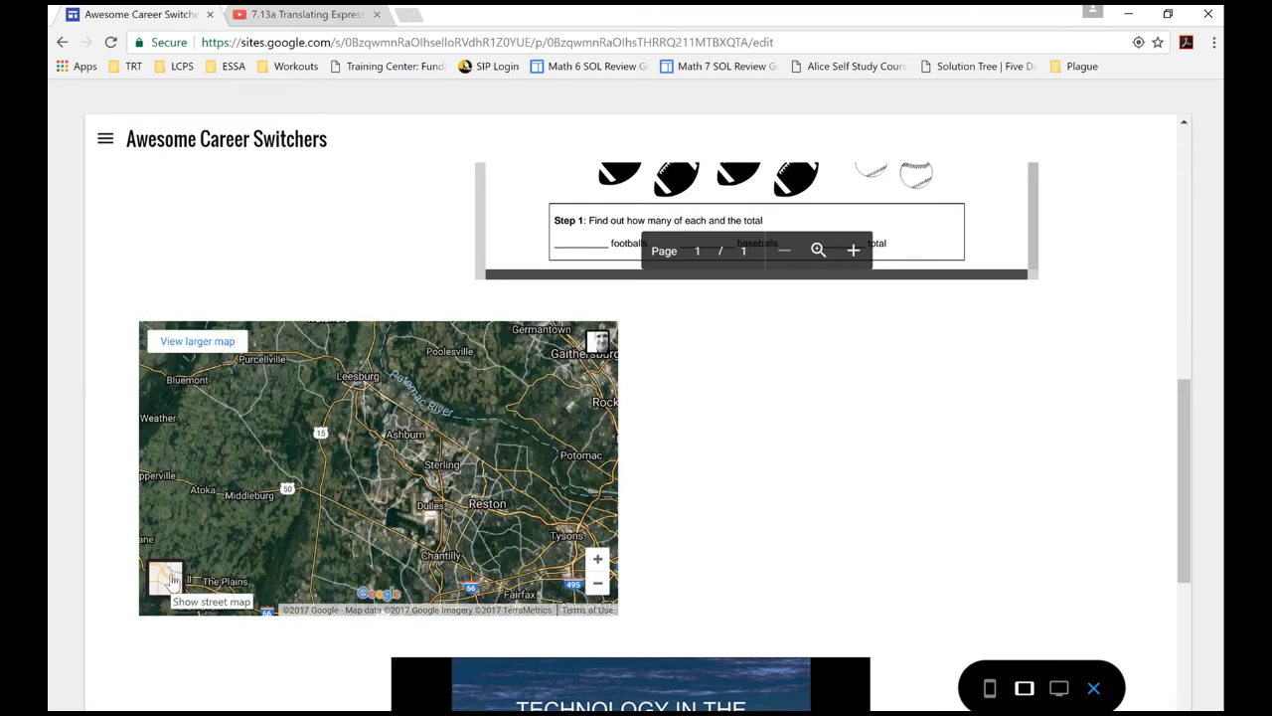
# - Advance the embedded "Technology in the Classroom" presentation to slide 7 in the preview and look at its options
pyautogui.scroll(-4, 767, 455)
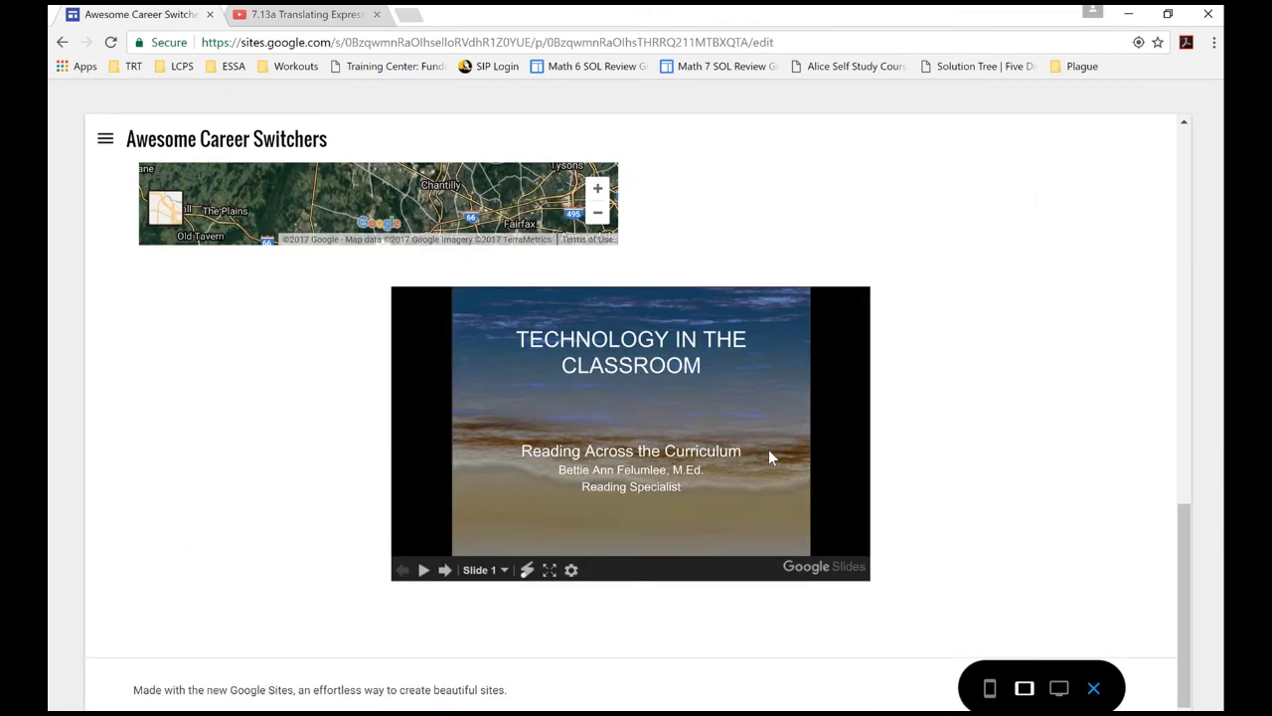
pyautogui.click(445, 570)
pyautogui.click(445, 571)
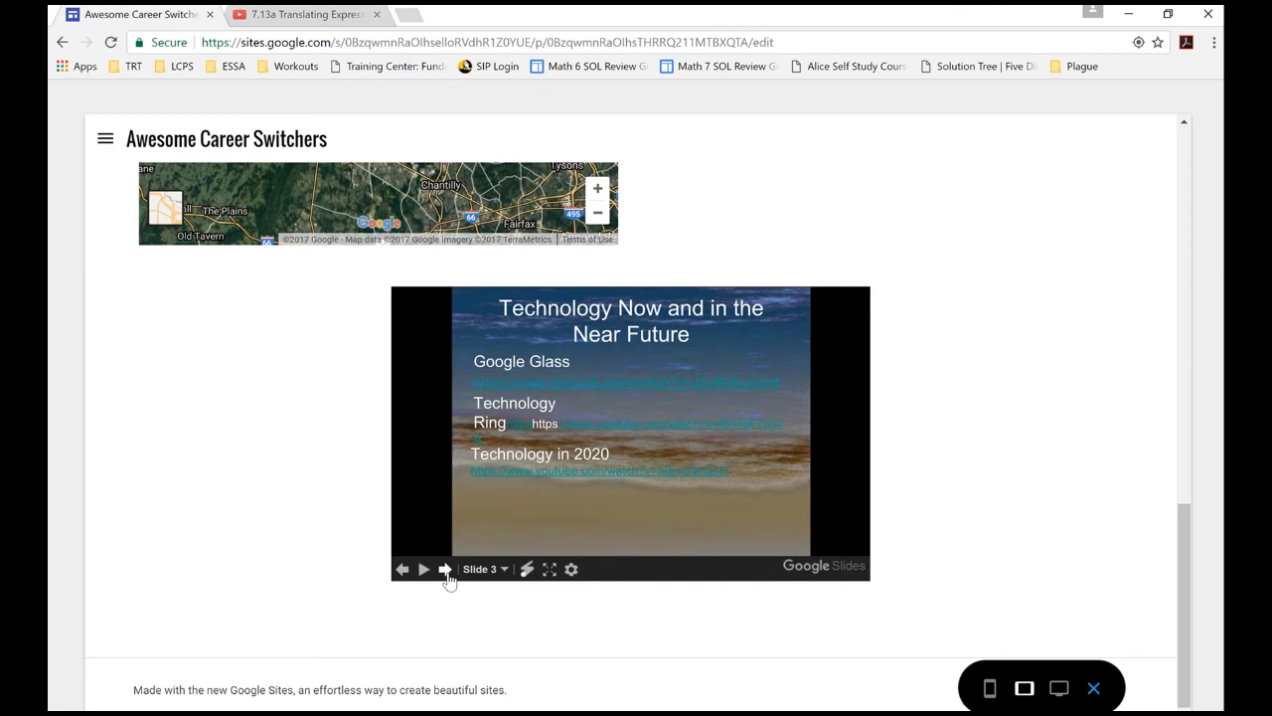
pyautogui.click(446, 572)
pyautogui.click(446, 572)
pyautogui.click(446, 573)
pyautogui.click(447, 573)
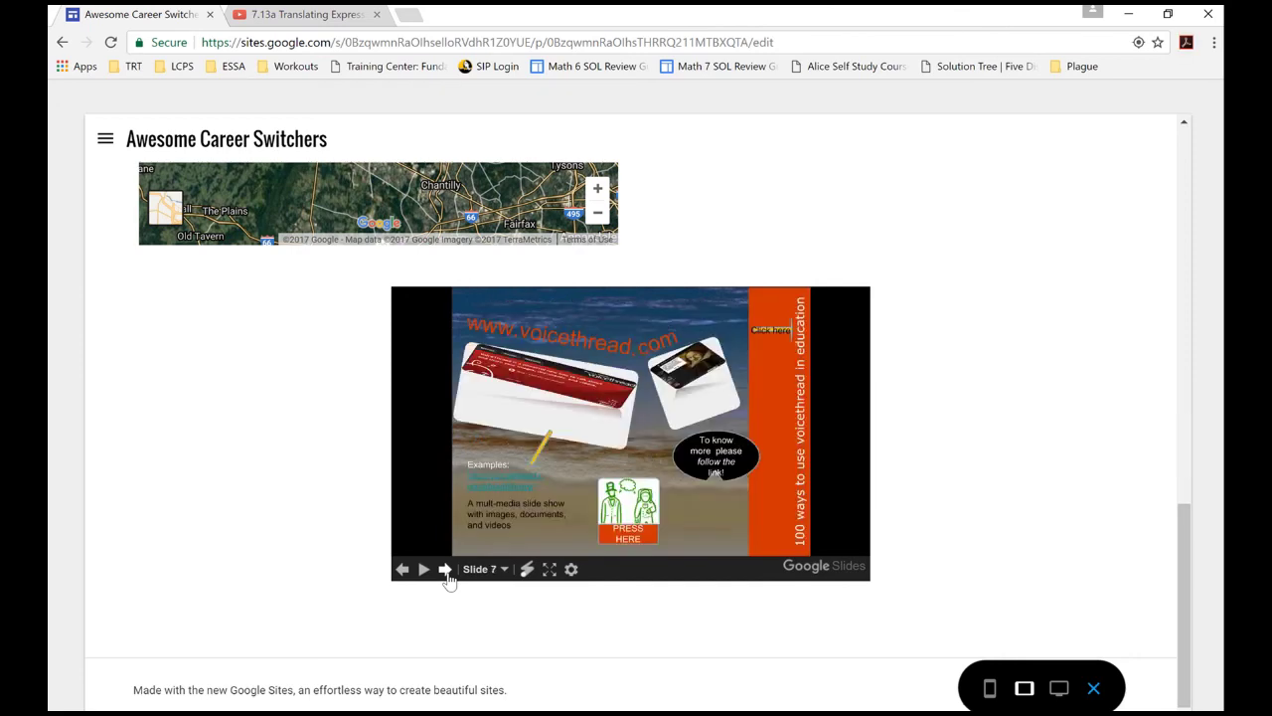
pyautogui.click(571, 569)
pyautogui.click(487, 637)
# - Compare the desktop and tablet previews, and open and close the site's navigation menu at tablet size
pyautogui.click(1059, 688)
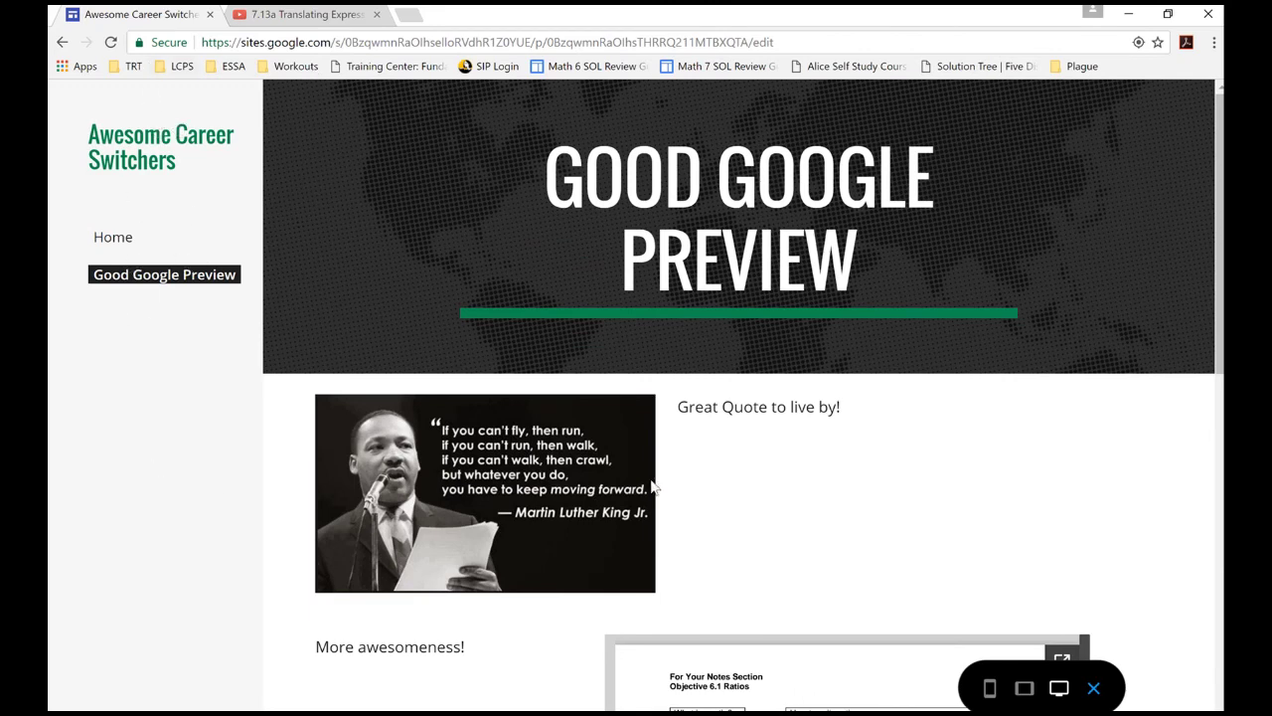
pyautogui.rightClick(1027, 696)
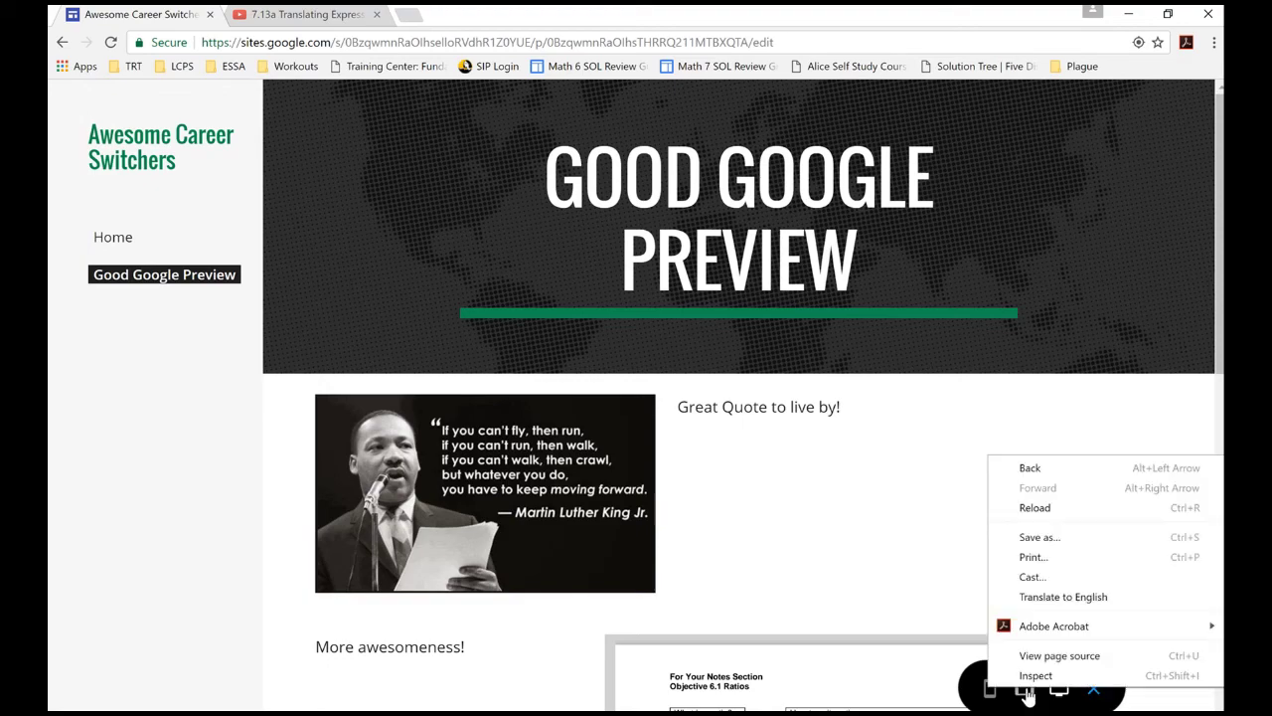
pyautogui.click(1025, 691)
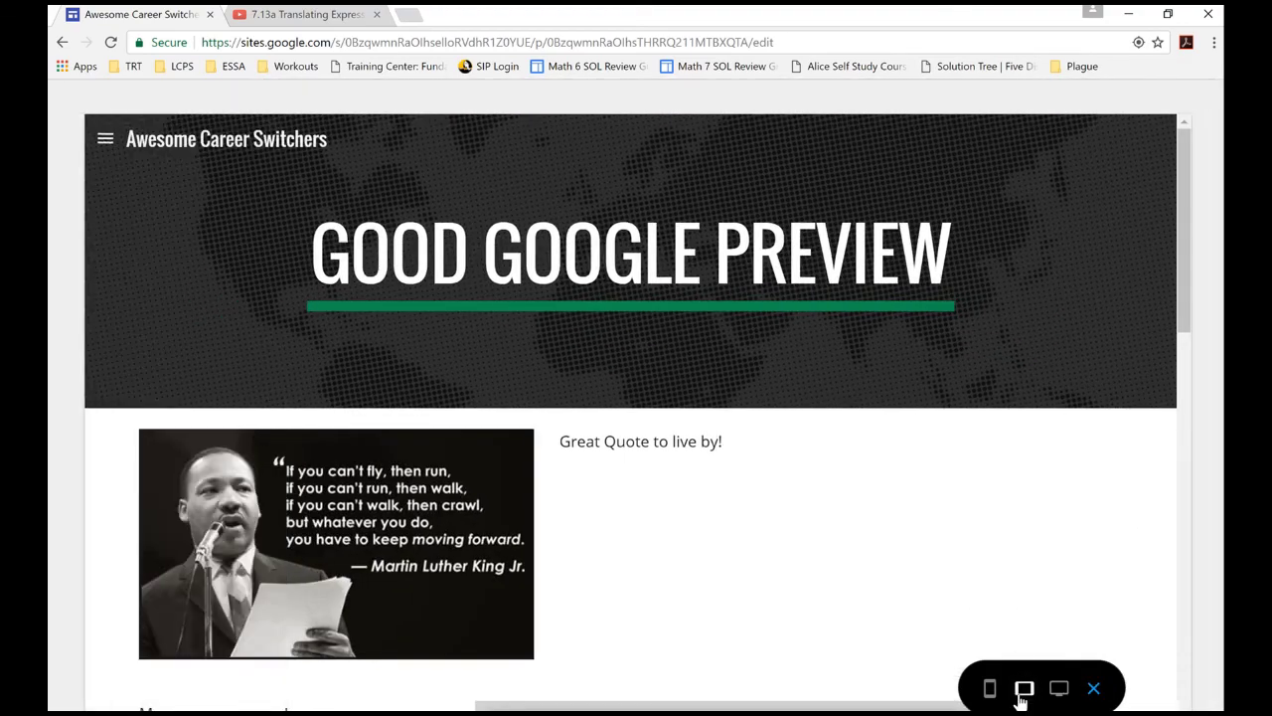
pyautogui.click(105, 139)
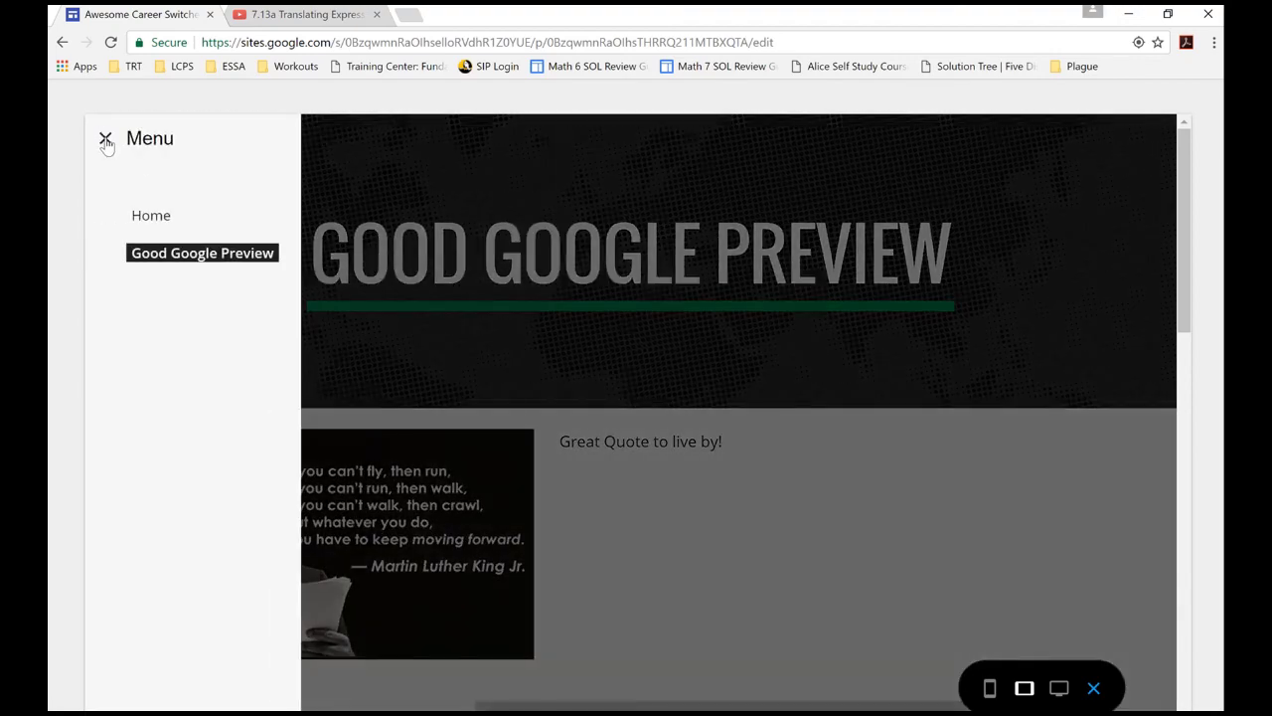
pyautogui.click(103, 138)
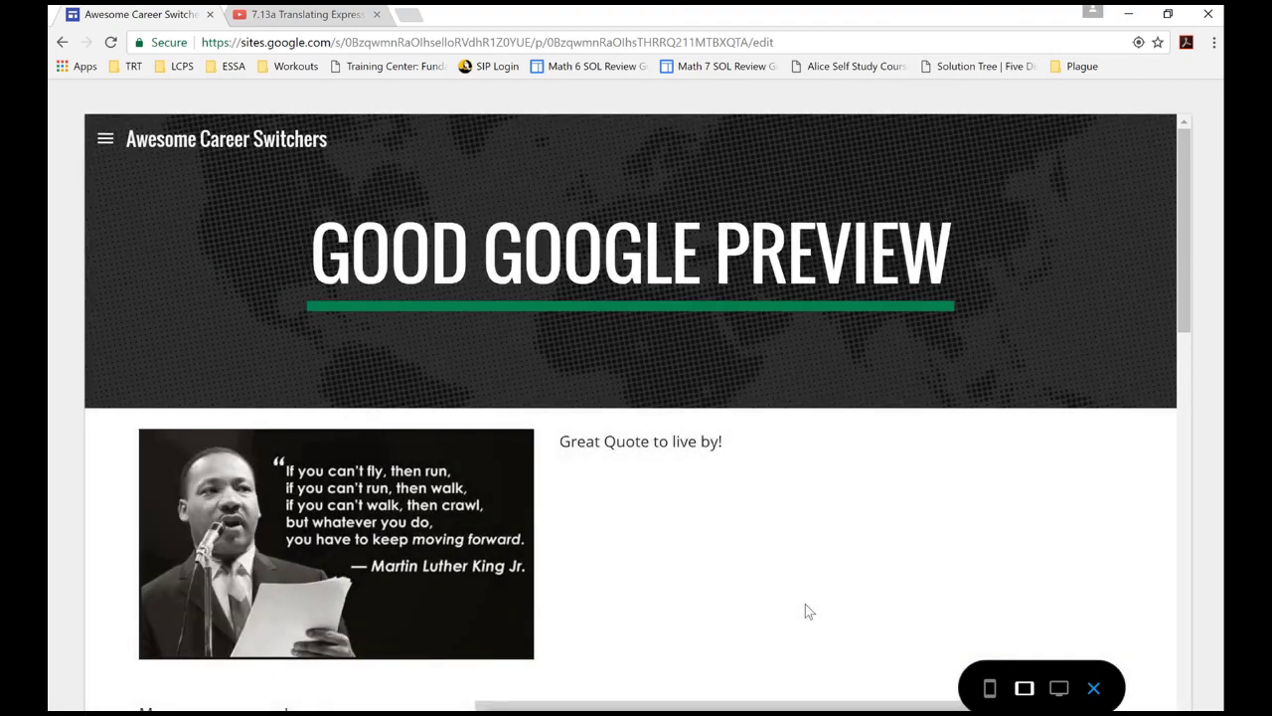
# - Review the page at phone size, open and close the embedded presentation there, and exit the preview
pyautogui.click(991, 692)
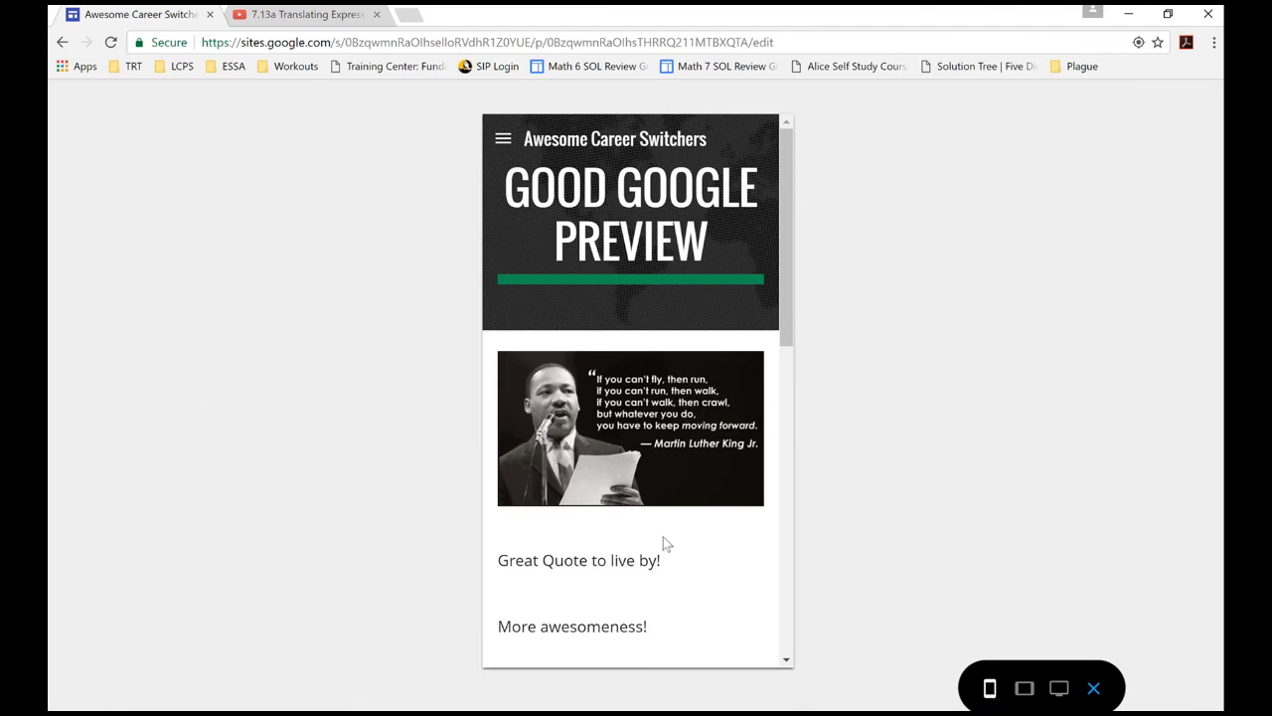
pyautogui.scroll(-4, 665, 610)
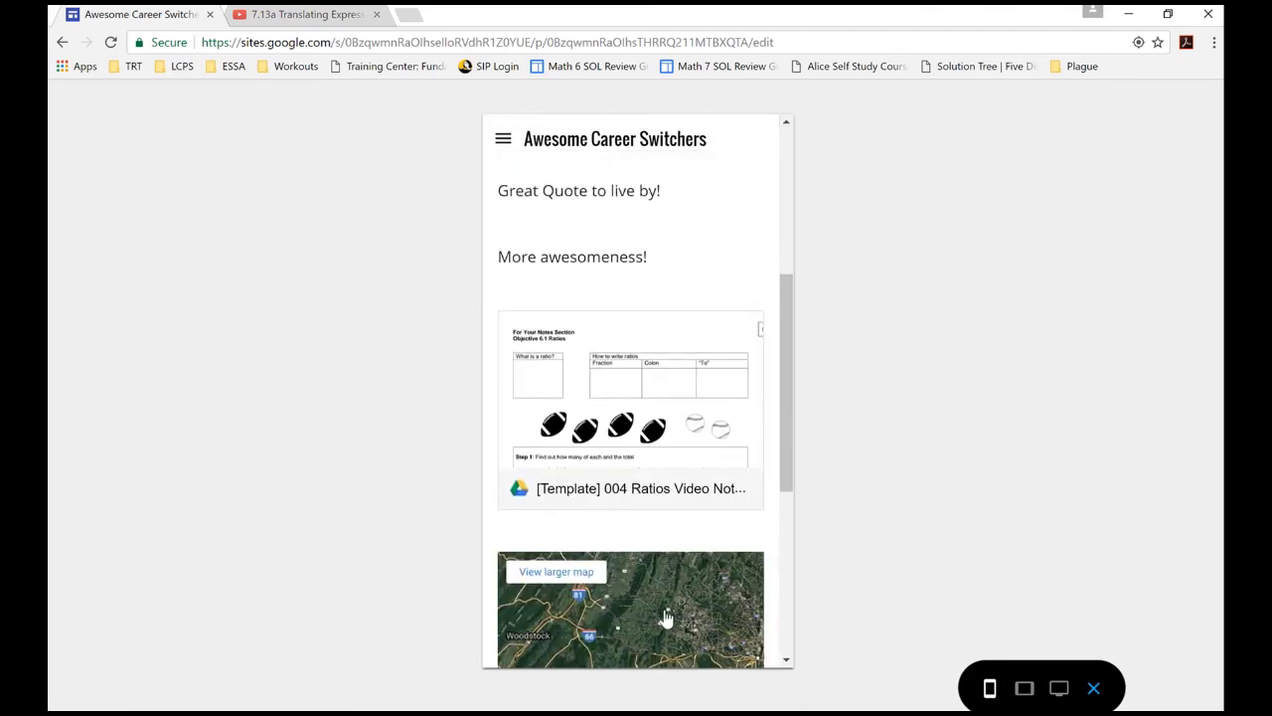
pyautogui.scroll(-5, 738, 474)
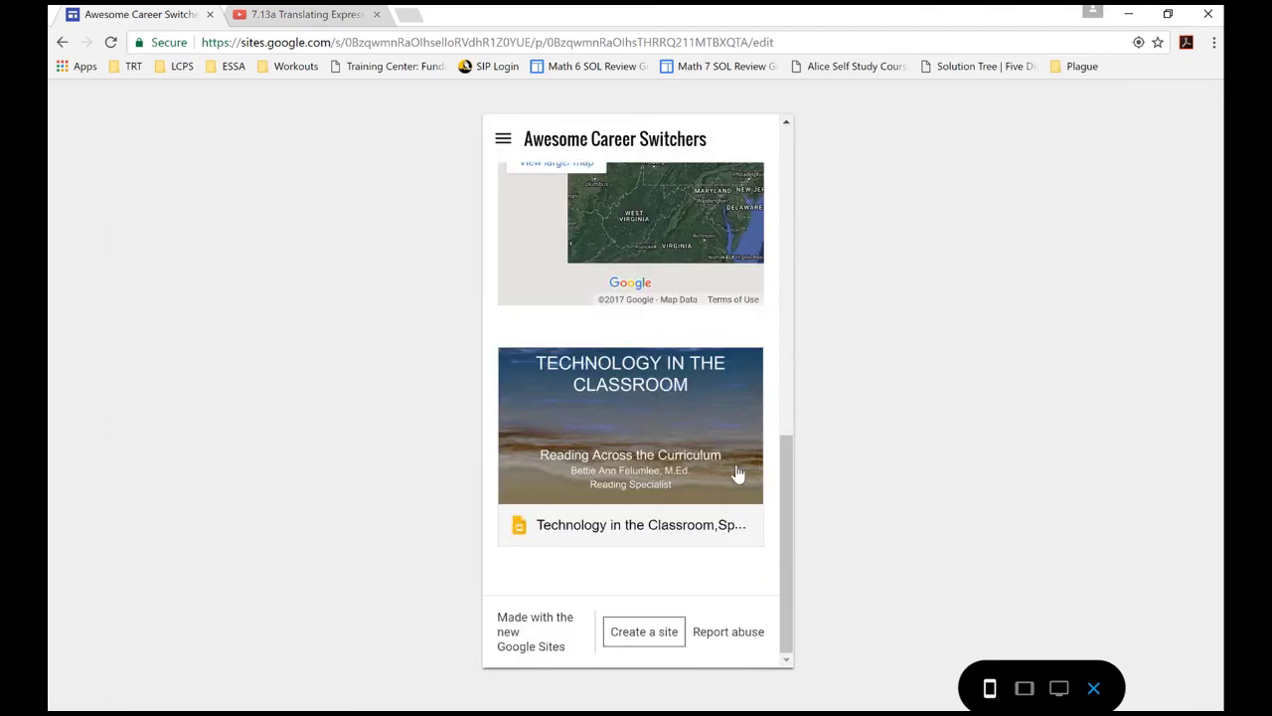
pyautogui.click(608, 450)
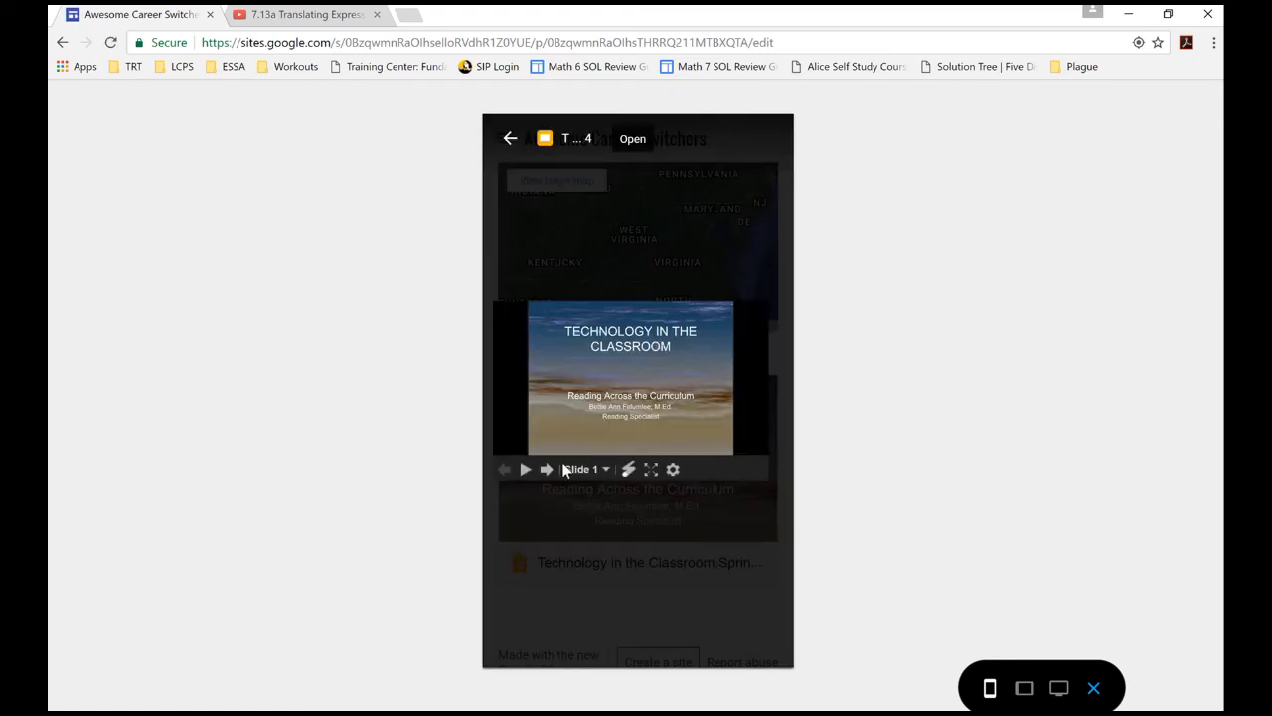
pyautogui.click(545, 469)
pyautogui.click(546, 469)
pyautogui.click(546, 469)
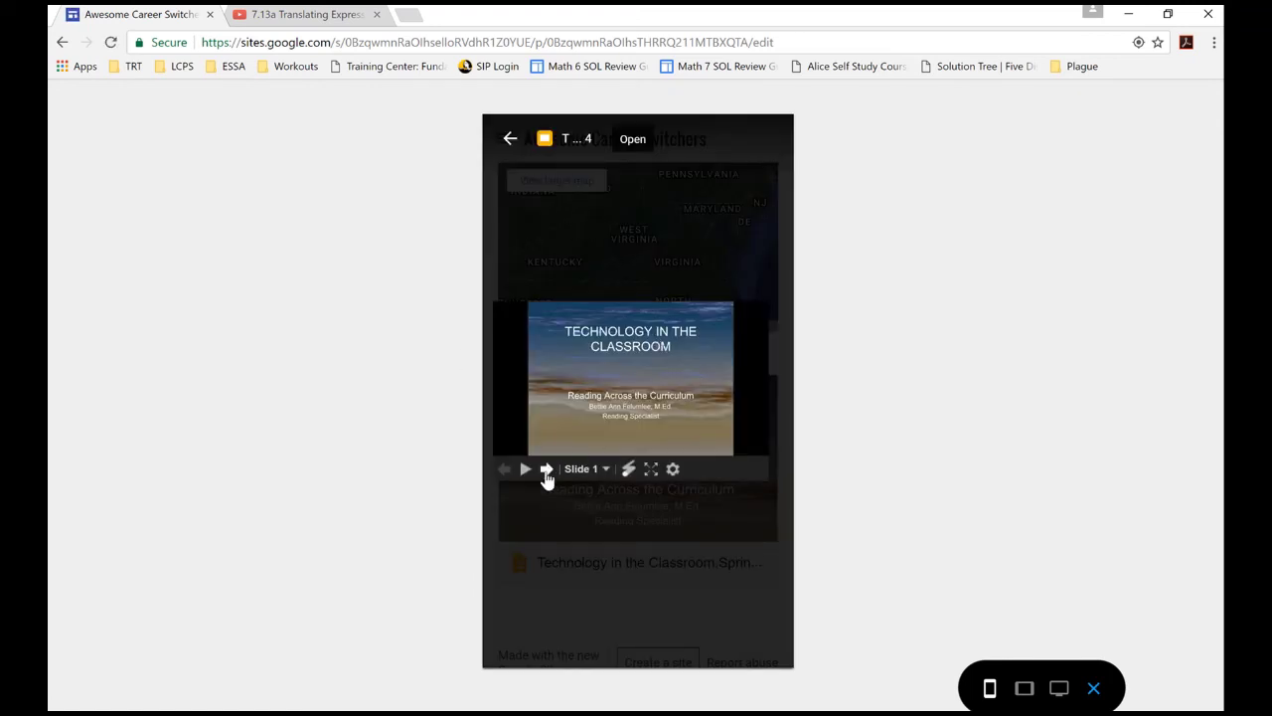
pyautogui.click(510, 139)
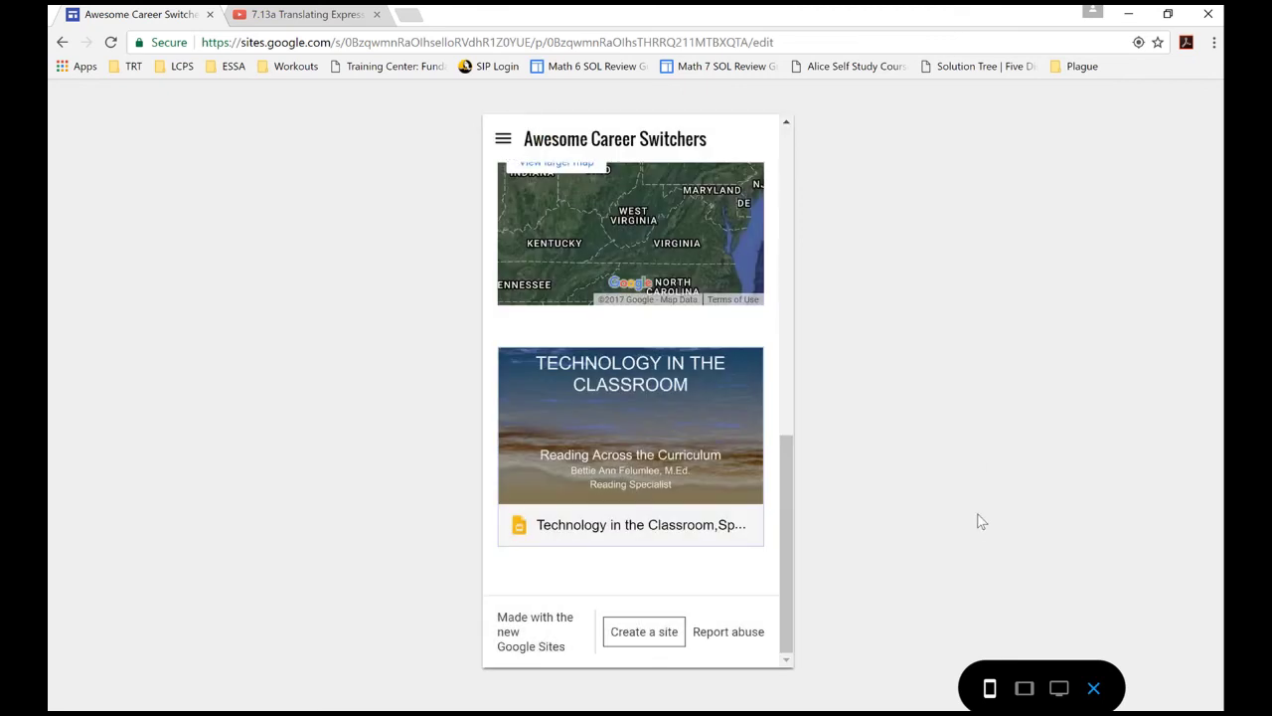
pyautogui.click(1094, 688)
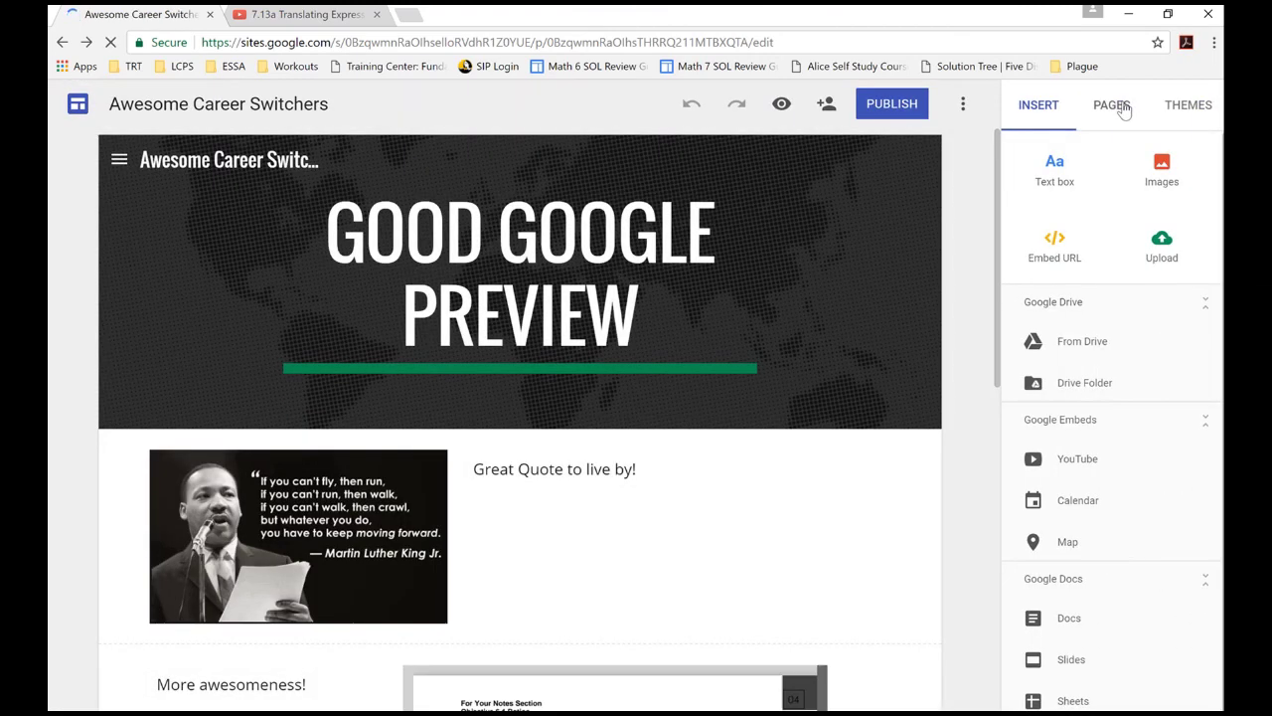
# - Show the site's list of pages, and look at the additional site options without choosing any
pyautogui.click(1115, 106)
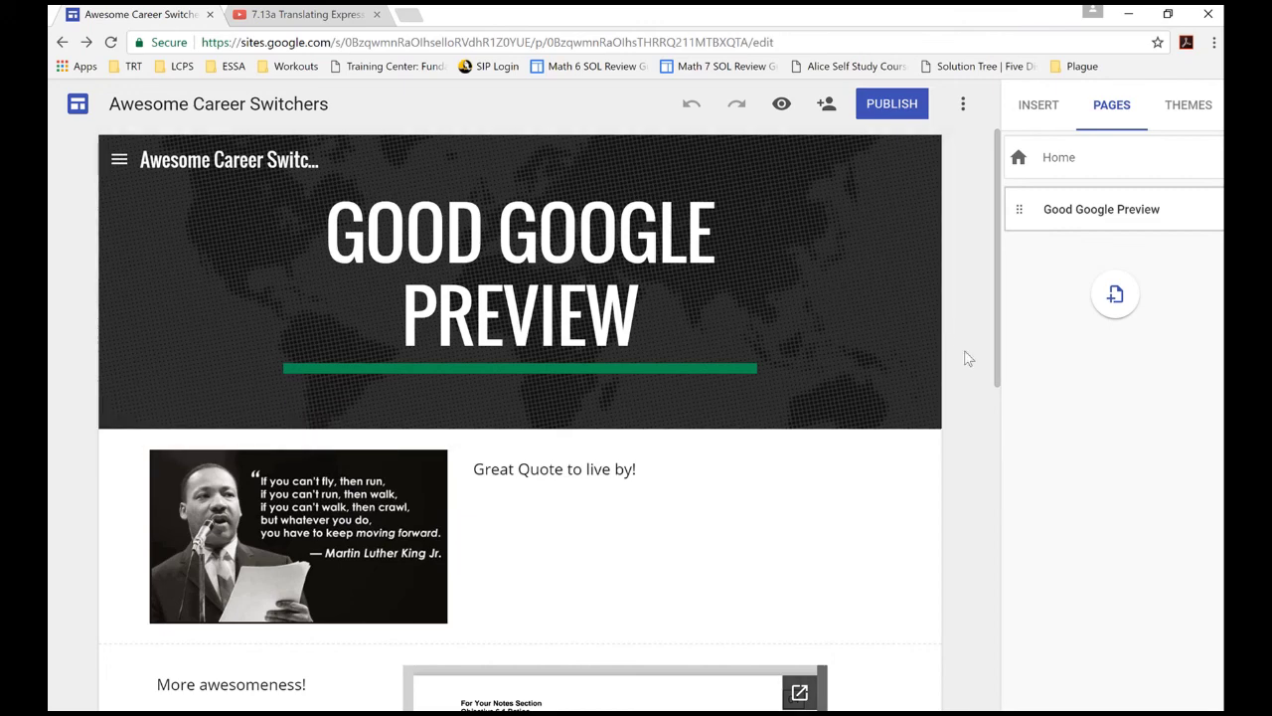
pyautogui.click(964, 105)
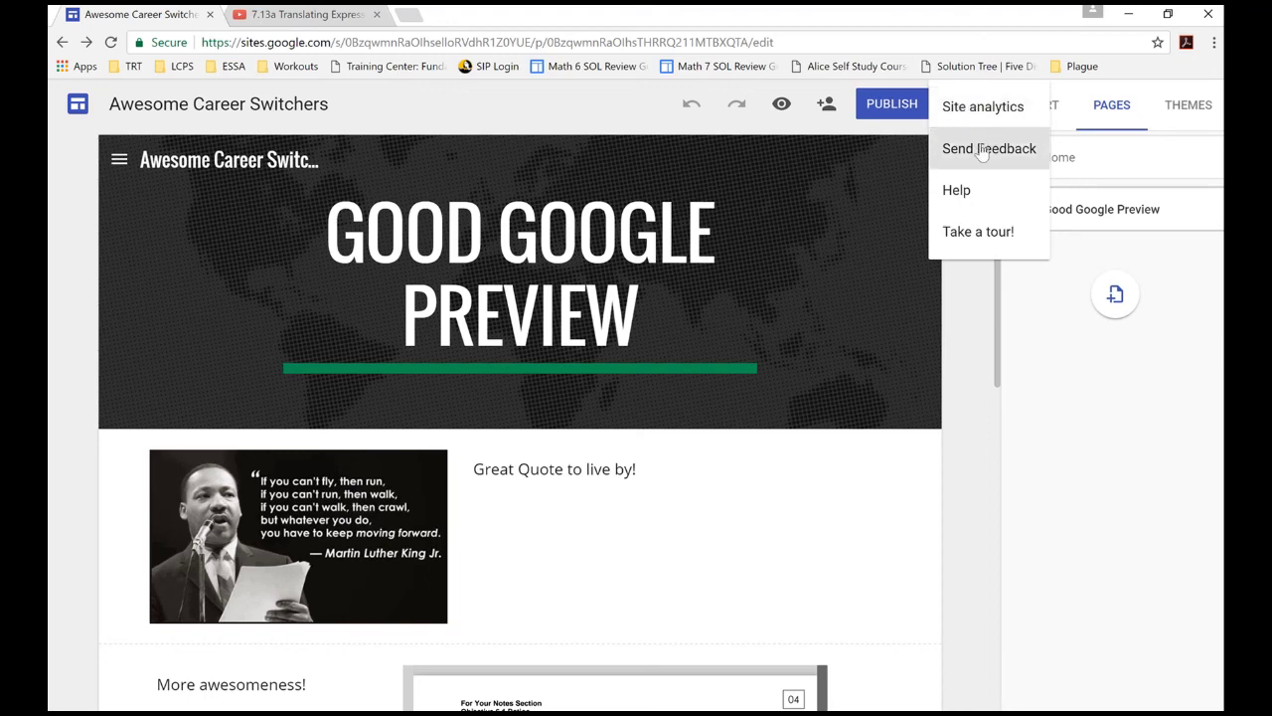
pyautogui.click(969, 349)
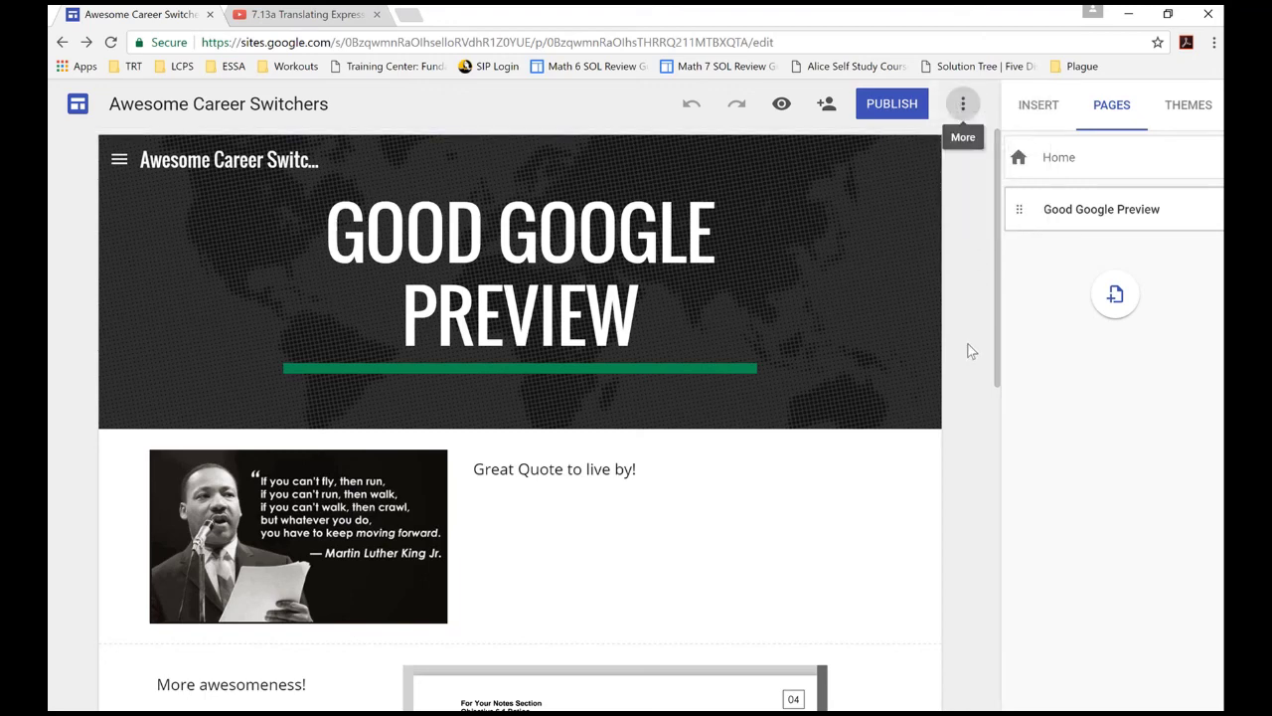
# - Publish the site at the location "csdemo" with access for anyone on the web
pyautogui.click(883, 108)
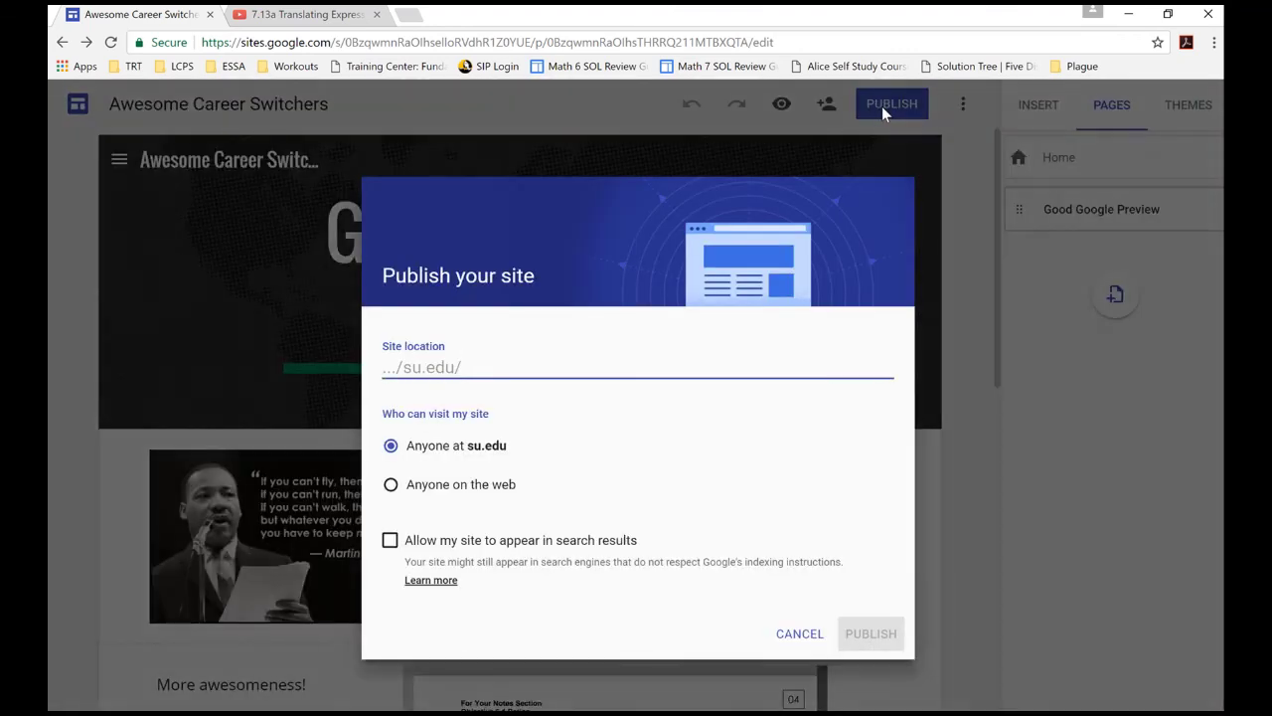
pyautogui.click(391, 487)
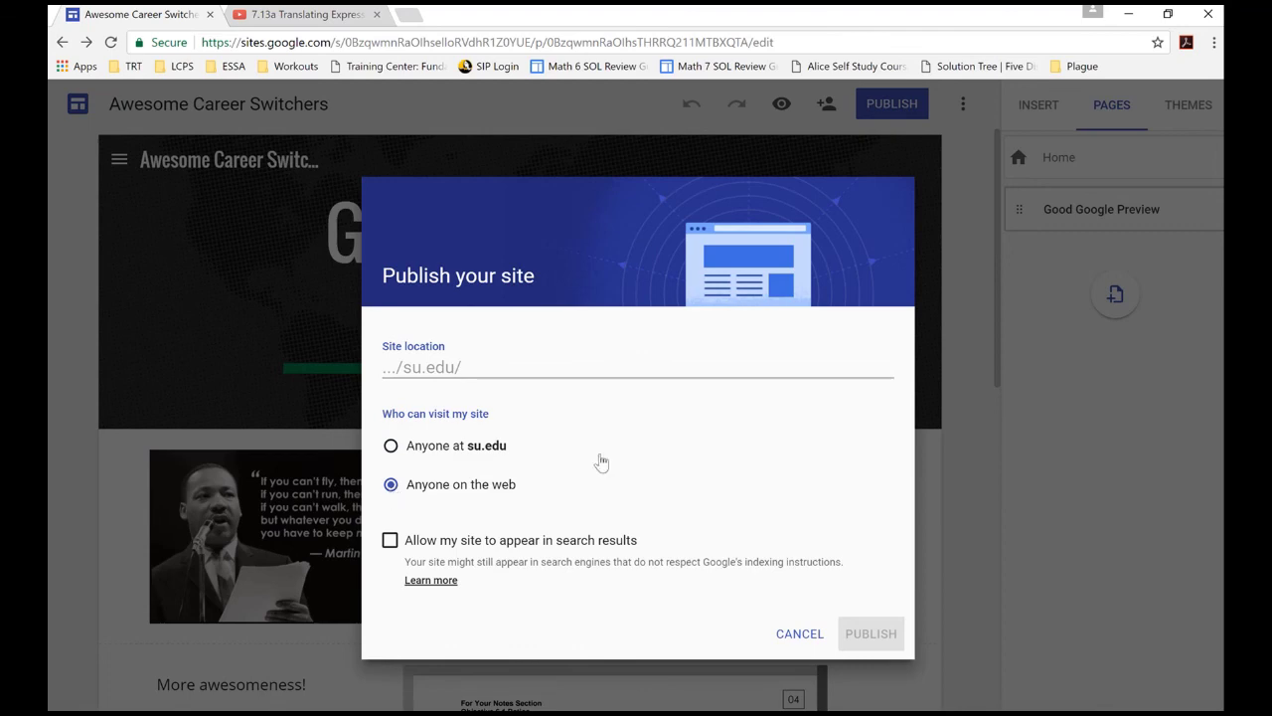
pyautogui.click(487, 367)
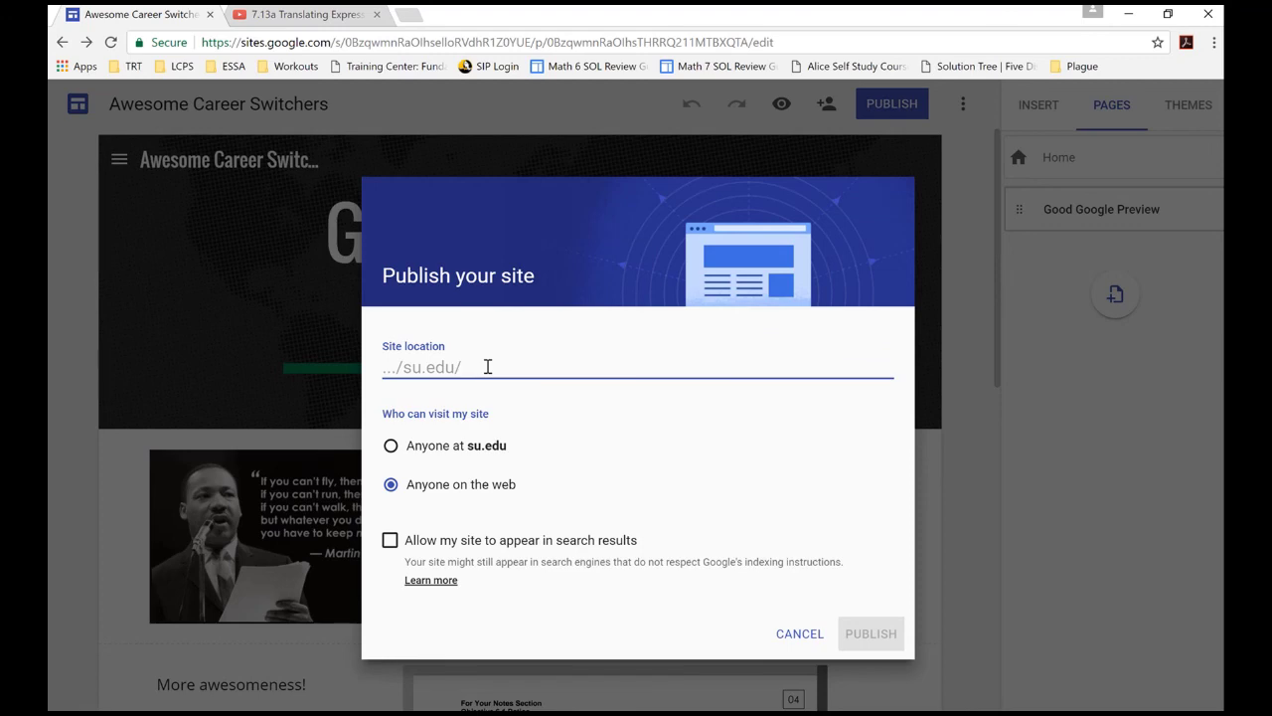
pyautogui.write('csdemo')
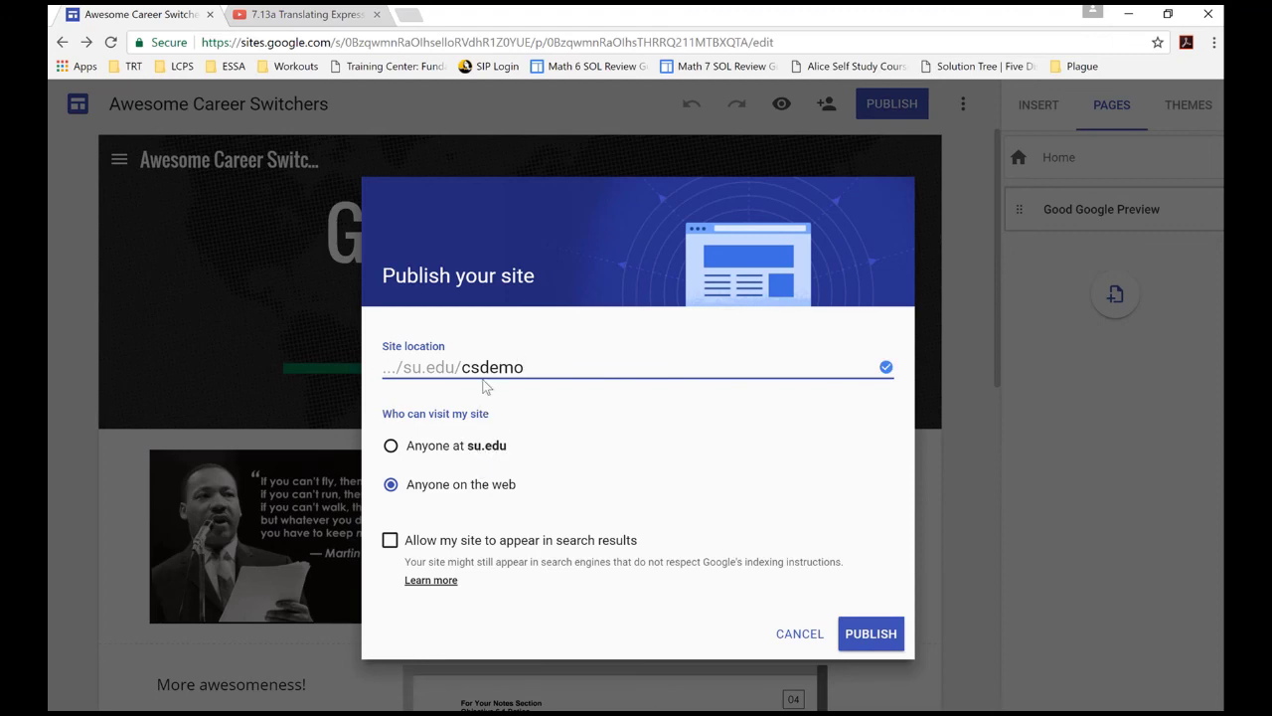
pyautogui.click(867, 632)
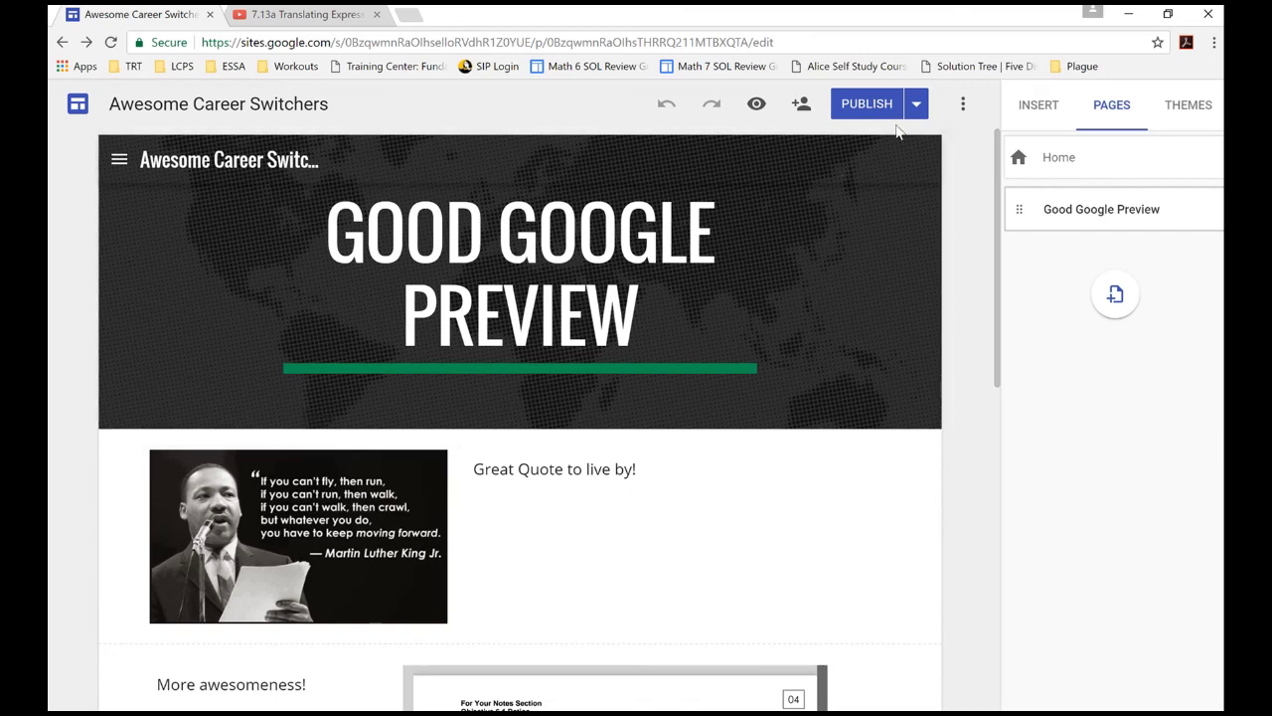
# - View the published version of the site and check its web address
pyautogui.click(916, 106)
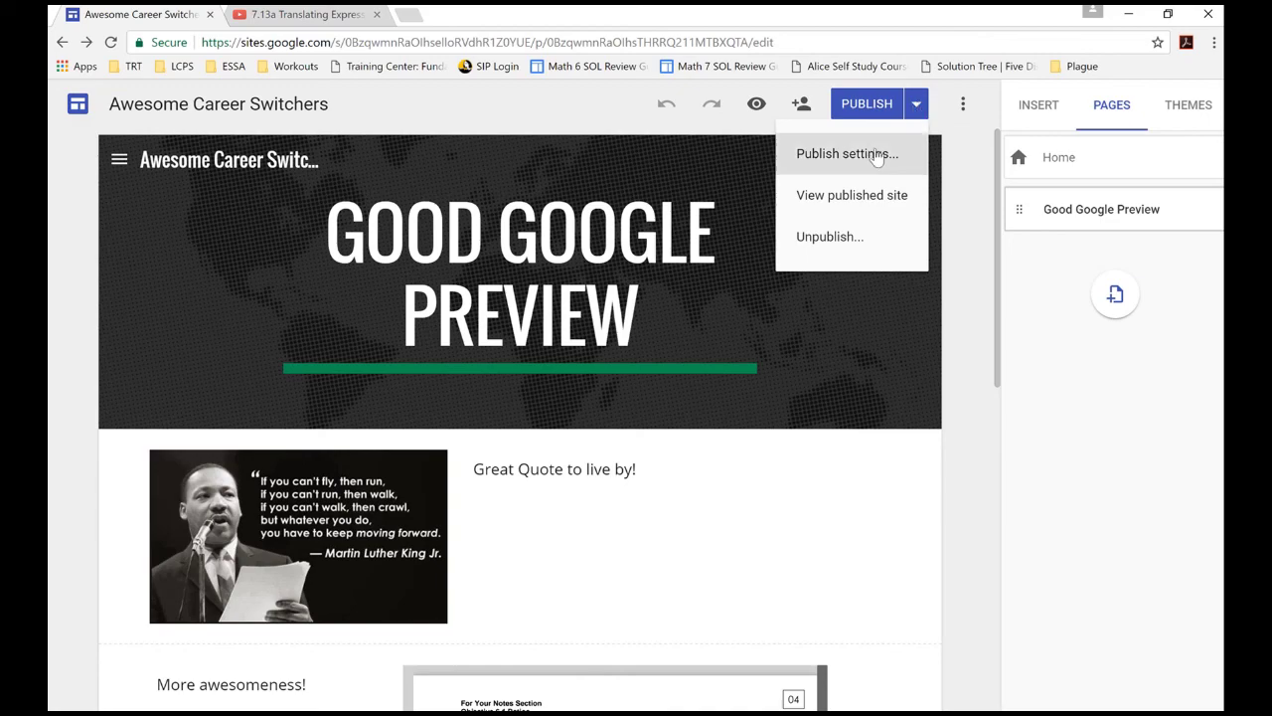
pyautogui.click(871, 197)
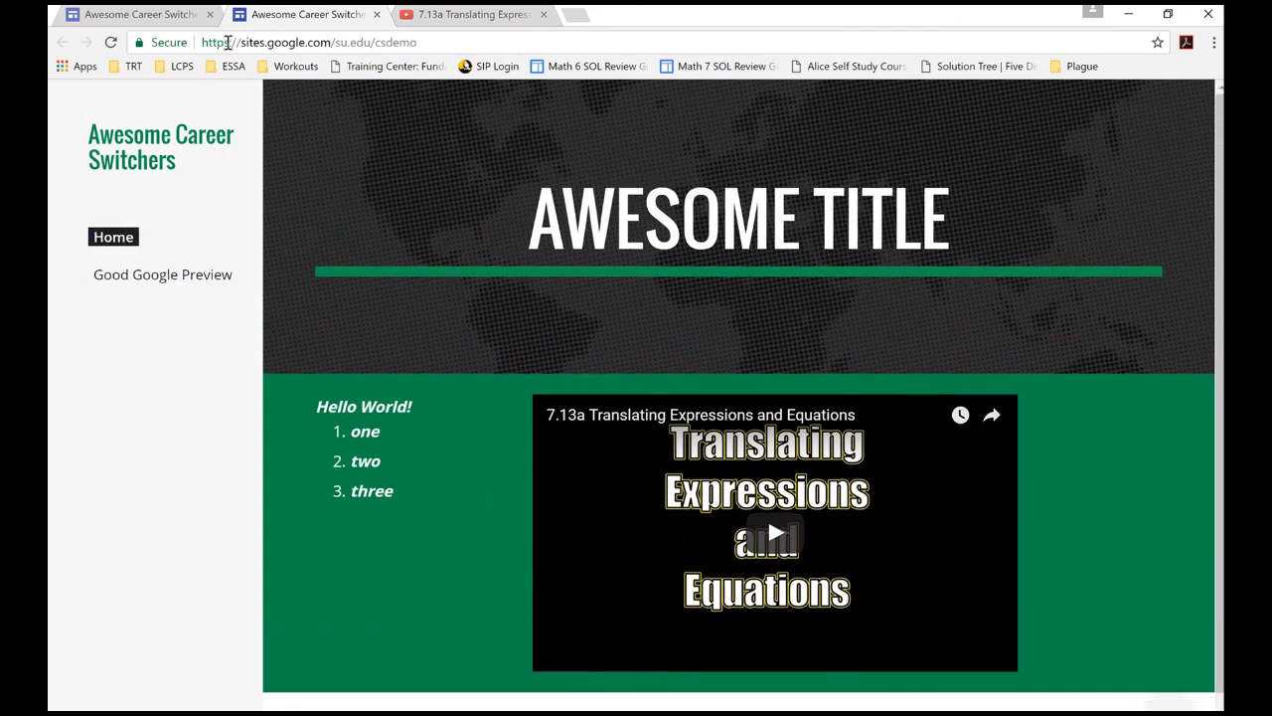
pyautogui.click(209, 42)
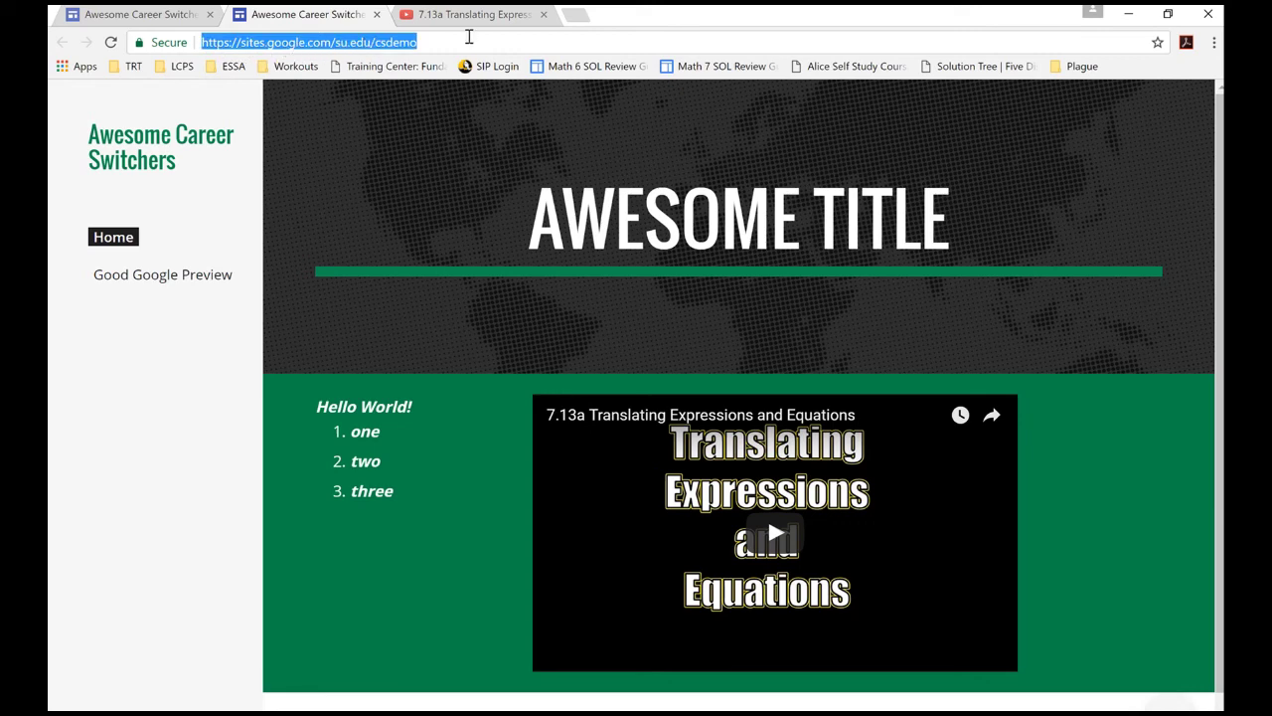
pyautogui.click(394, 44)
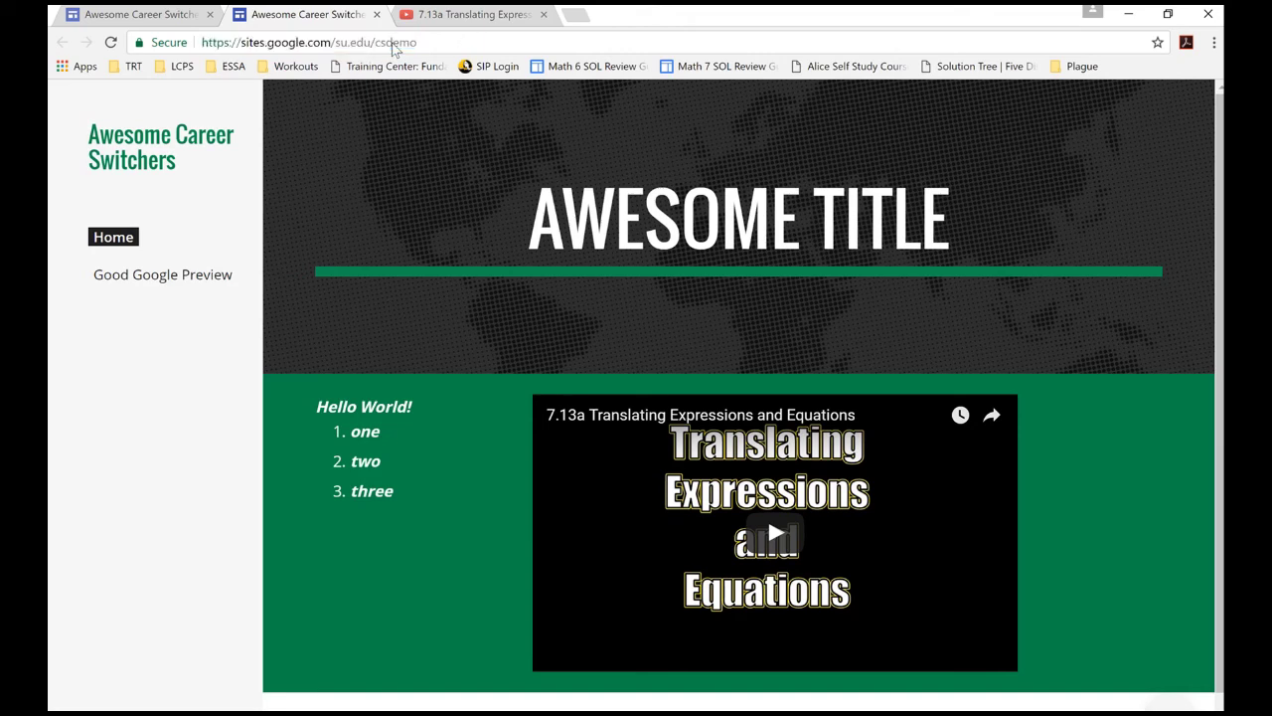
# - Review the published "Good Google Preview" page down to the embedded slides, and return to the Home page
pyautogui.click(177, 281)
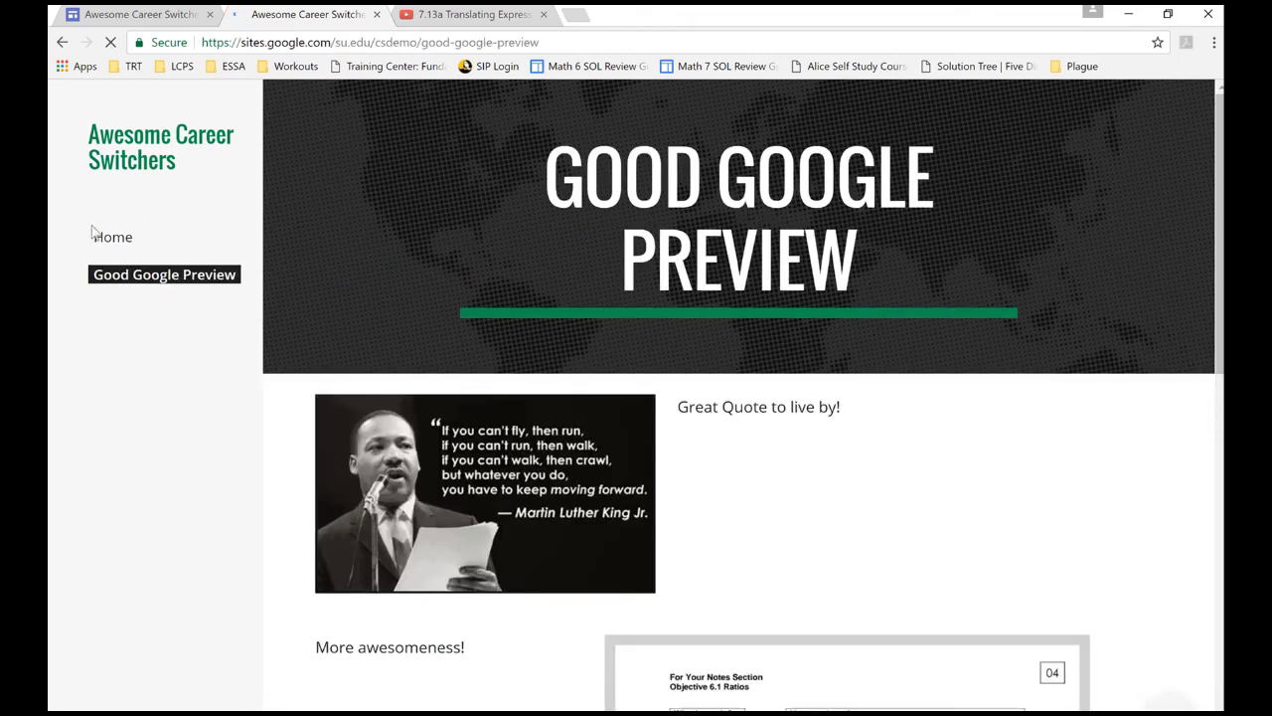
pyautogui.scroll(-5, 758, 526)
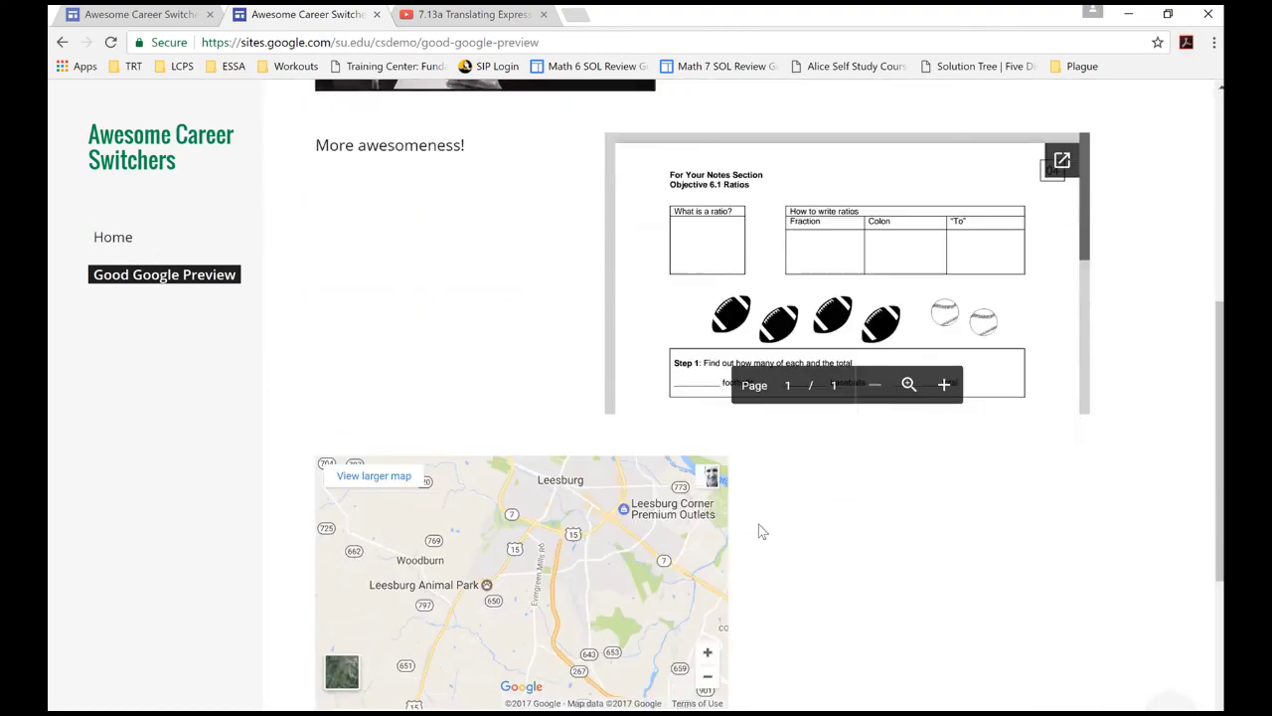
pyautogui.scroll(-4, 758, 524)
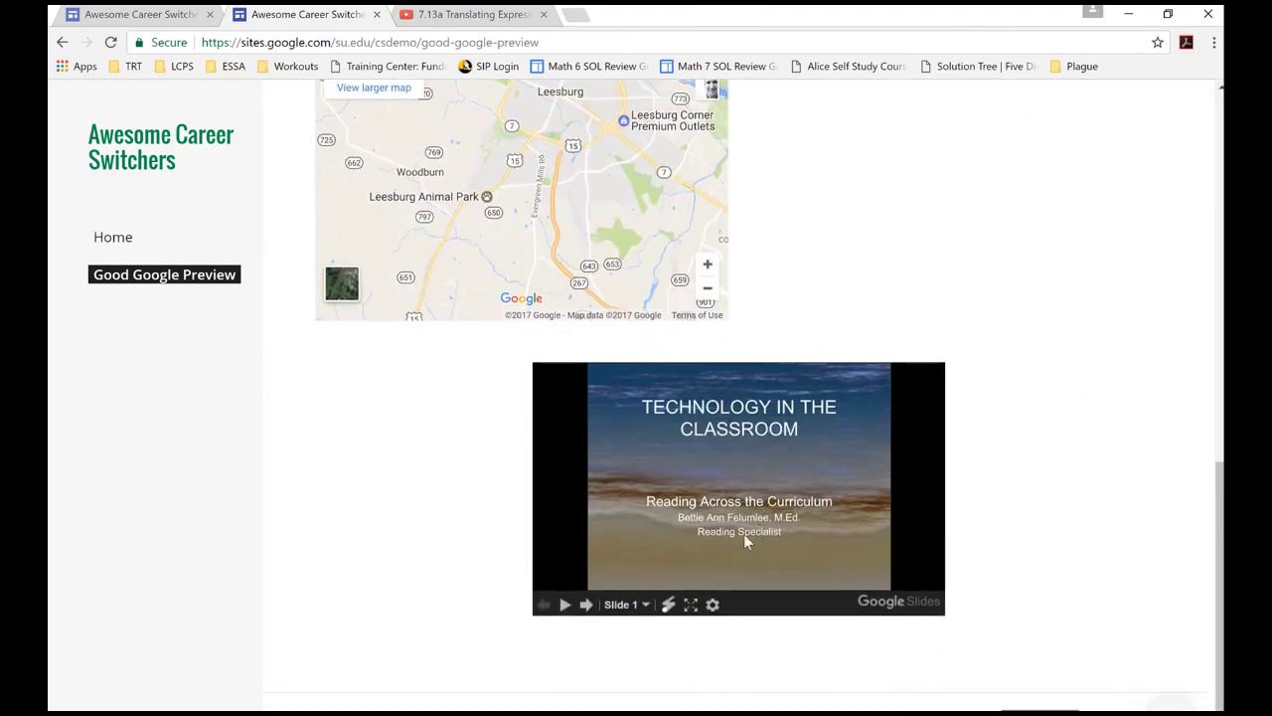
pyautogui.click(119, 242)
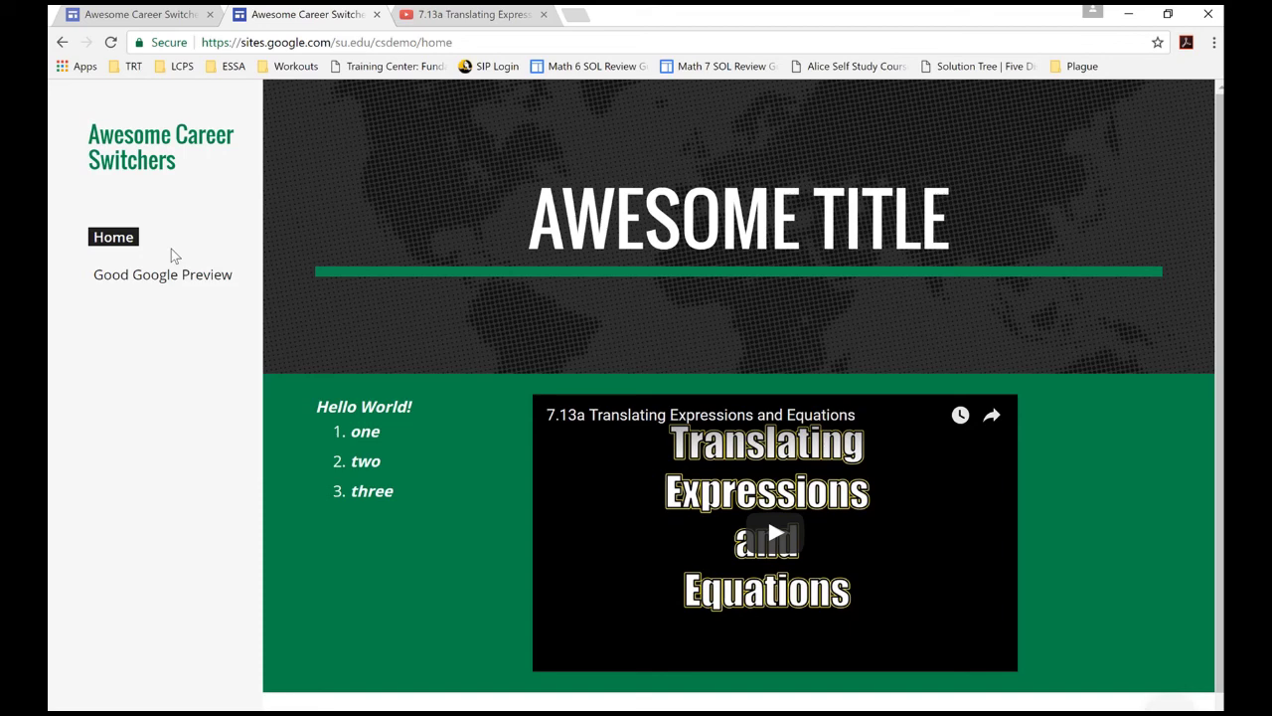
pyautogui.moveTo(526, 12)
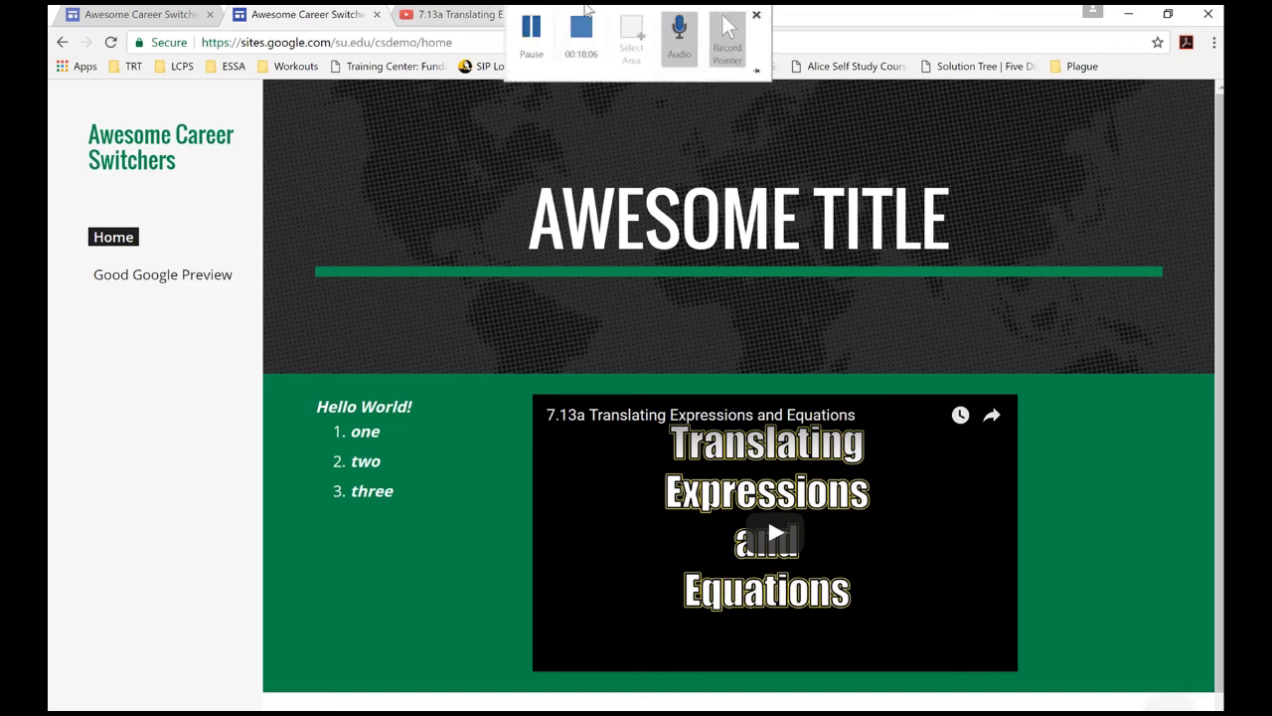